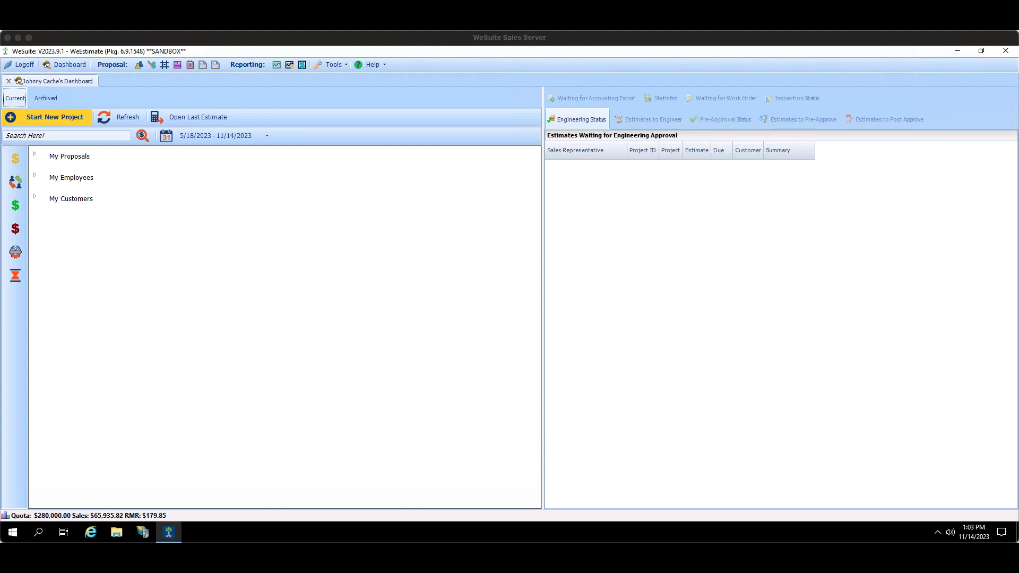
# Step: Create a new commission system named Cache Basic Plan in the commission setup and select it
pyautogui.click(339, 65)
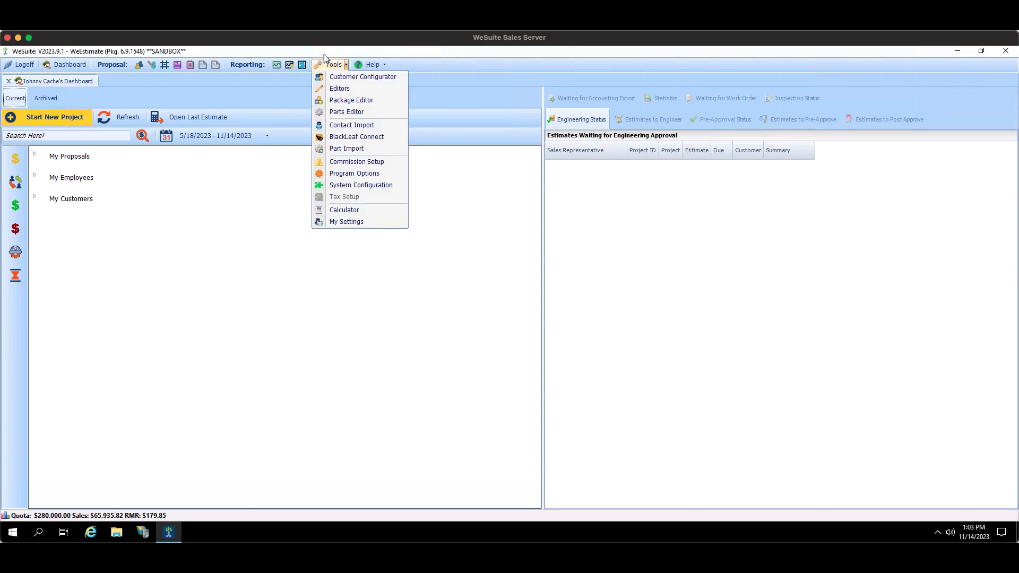
pyautogui.click(386, 161)
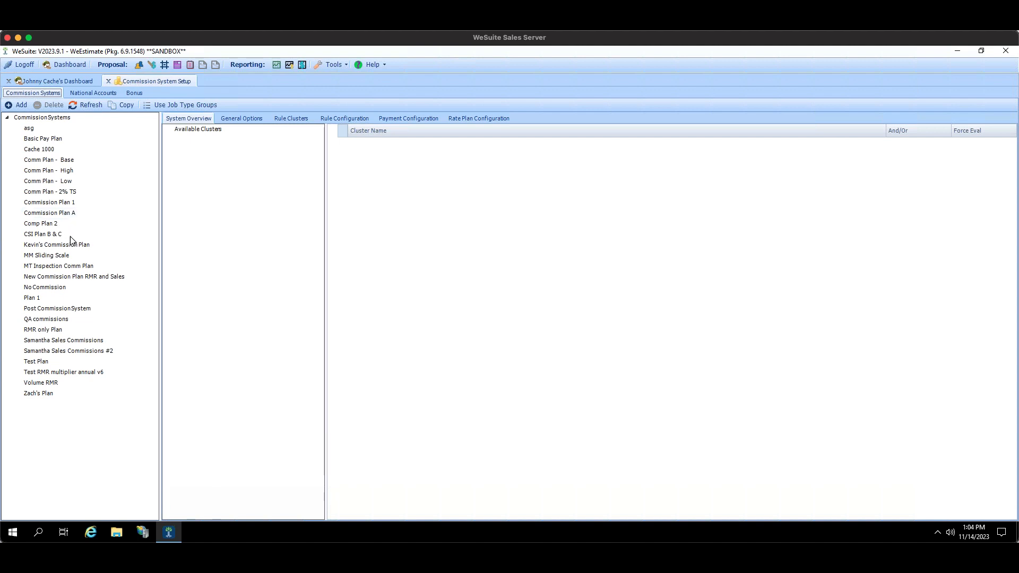
pyautogui.click(23, 112)
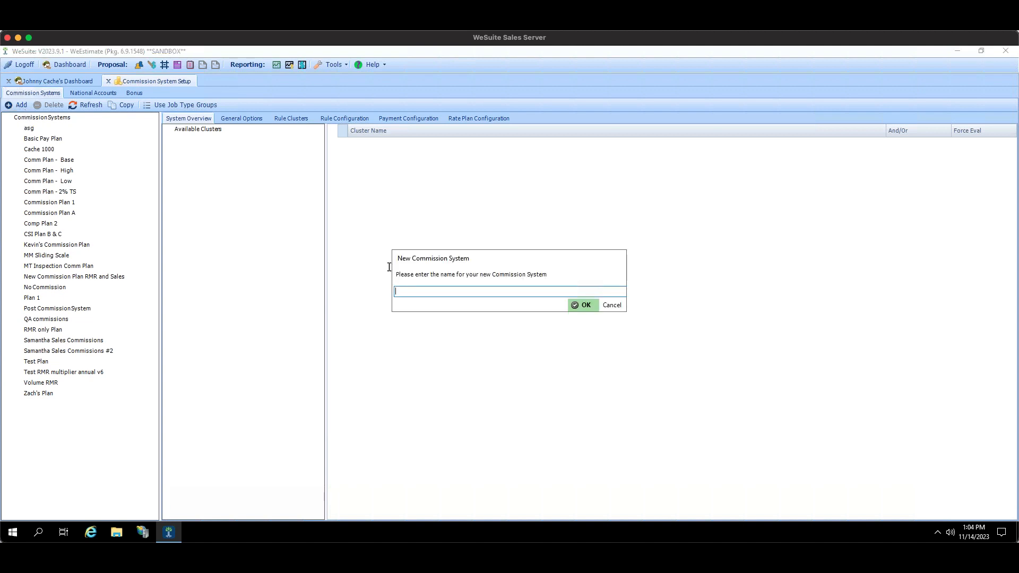
pyautogui.write('Cache Basic Plan')
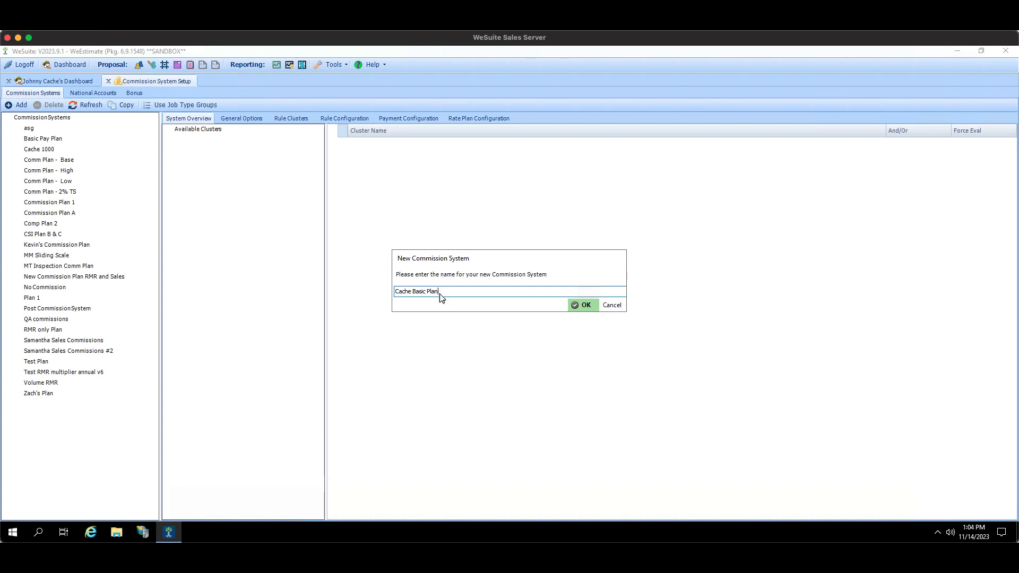
pyautogui.click(584, 307)
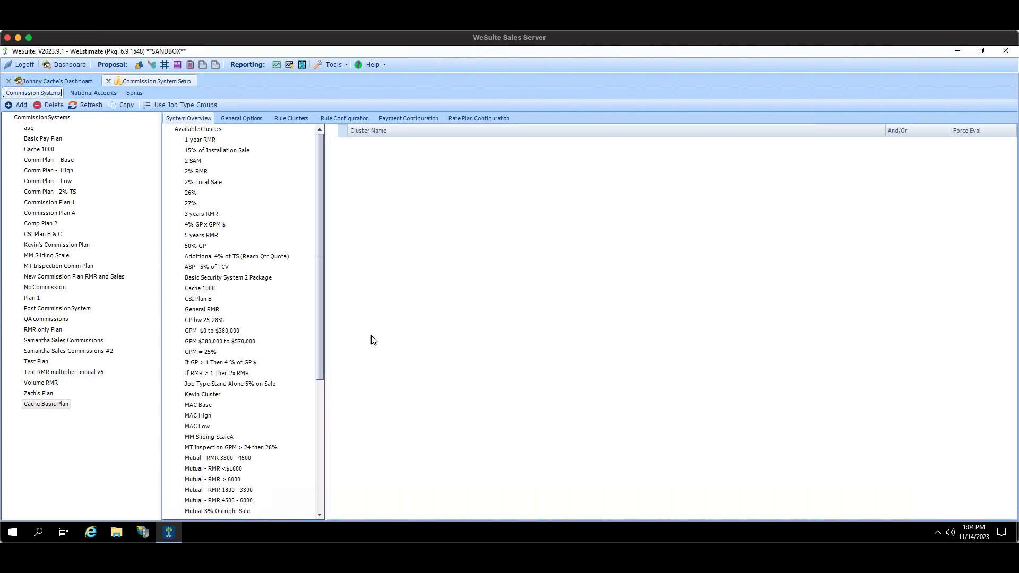
pyautogui.click(52, 407)
pyautogui.moveTo(323, 151)
pyautogui.mouseDown()
pyautogui.moveTo(339, 329)
pyautogui.moveTo(323, 238)
pyautogui.moveTo(327, 151)
pyautogui.mouseUp()
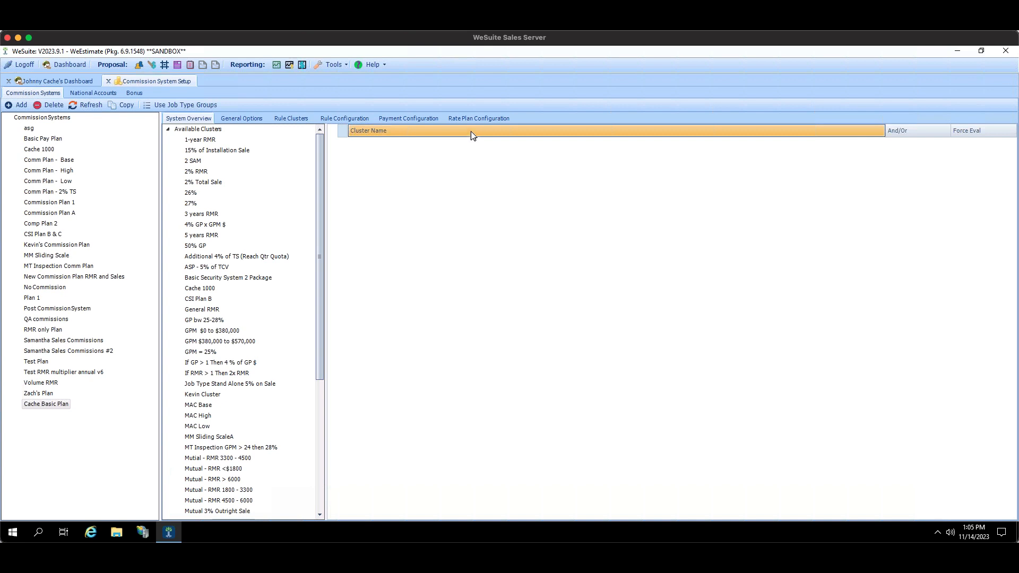
# Step: Examine the settings and sliding rates of the existing C. Rate Plan 3 (2.5%-7%) in the rate plan configuration
pyautogui.click(476, 119)
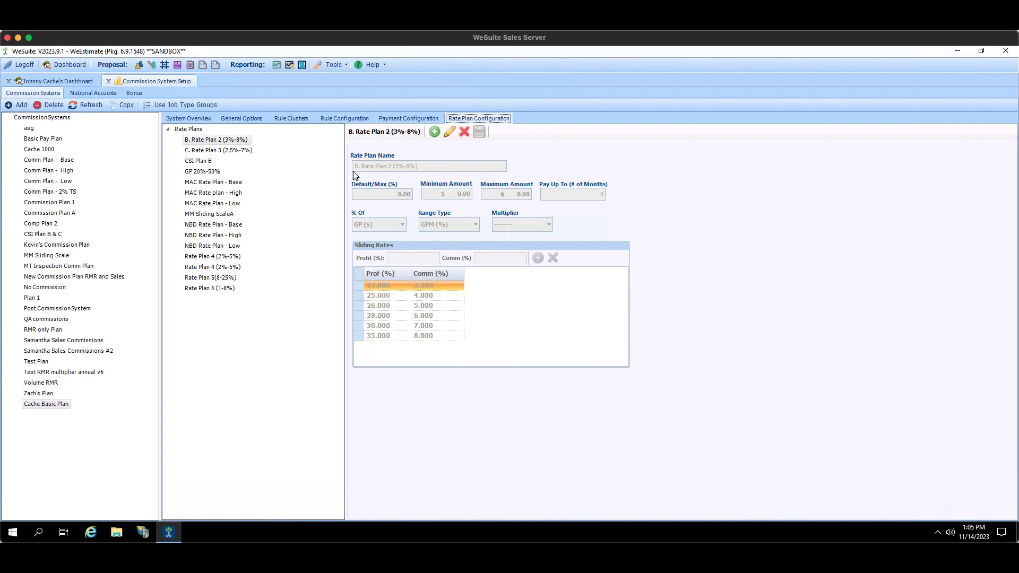
pyautogui.click(241, 153)
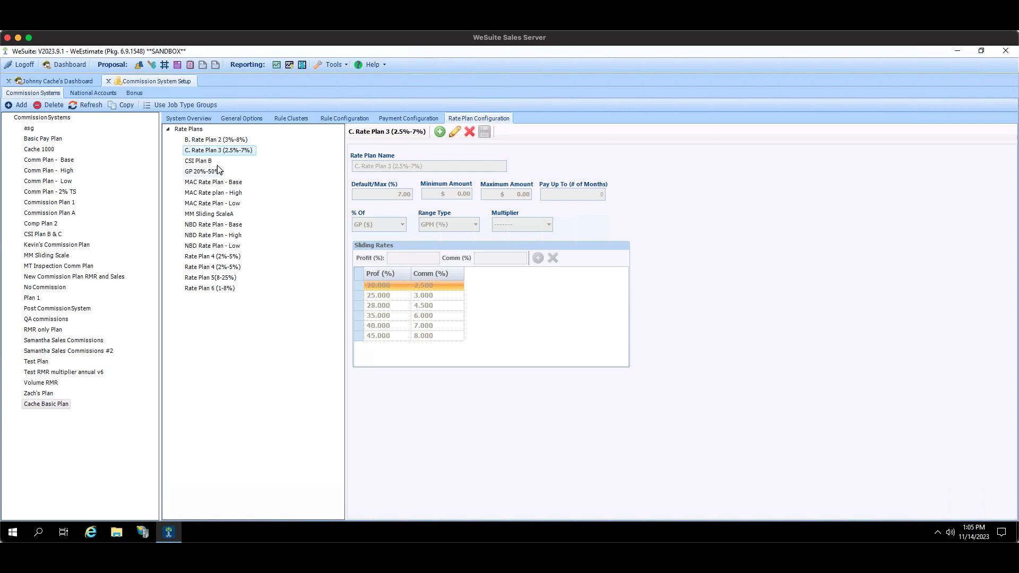
pyautogui.click(460, 133)
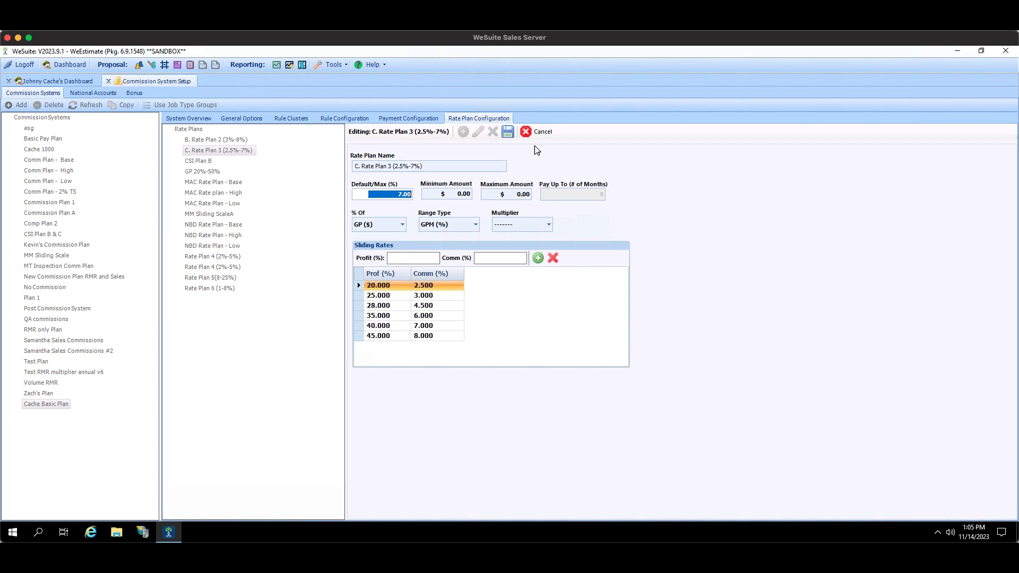
pyautogui.click(542, 132)
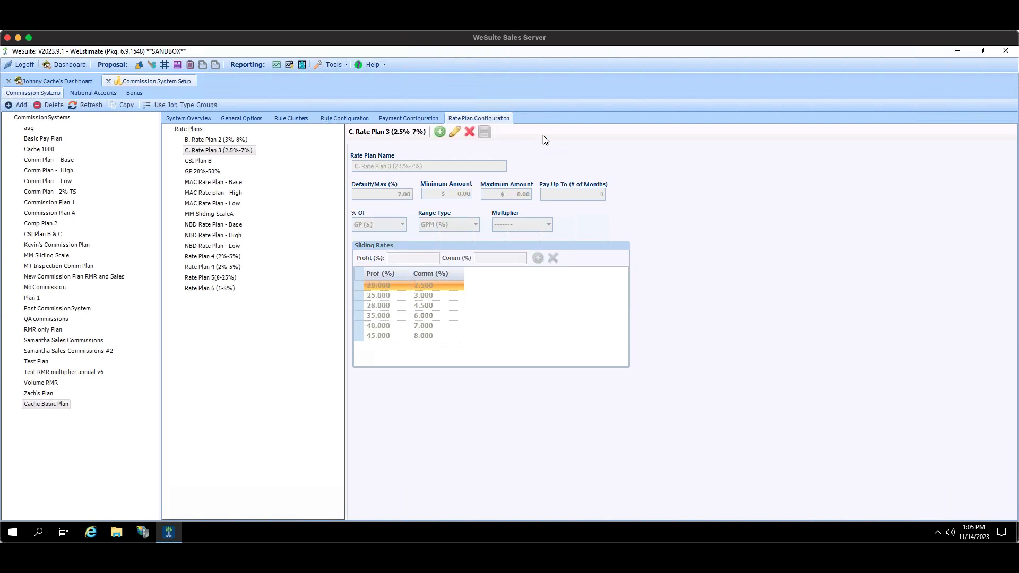
# Step: Create a rate plan named New Sliding Scale with a minimum amount of $100 and a maximum amount of $1,000,000
pyautogui.click(441, 132)
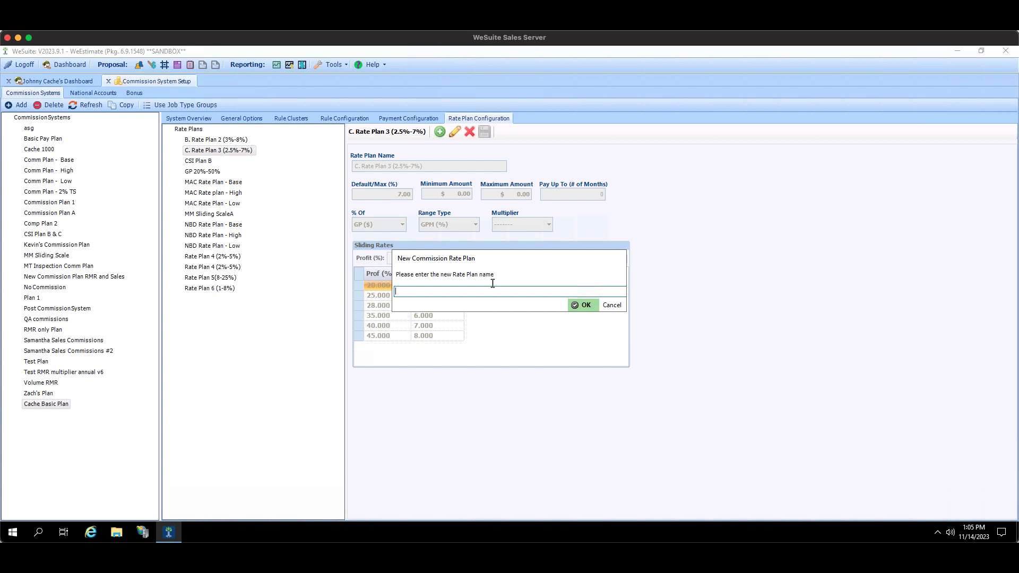
pyautogui.write('New Sliding Scale')
pyautogui.click(586, 305)
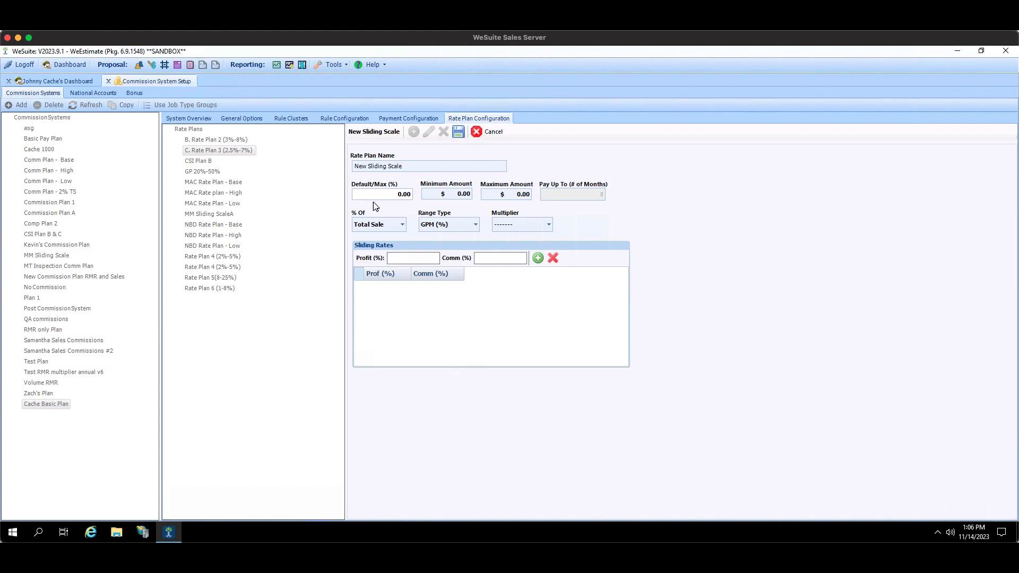
pyautogui.click(445, 193)
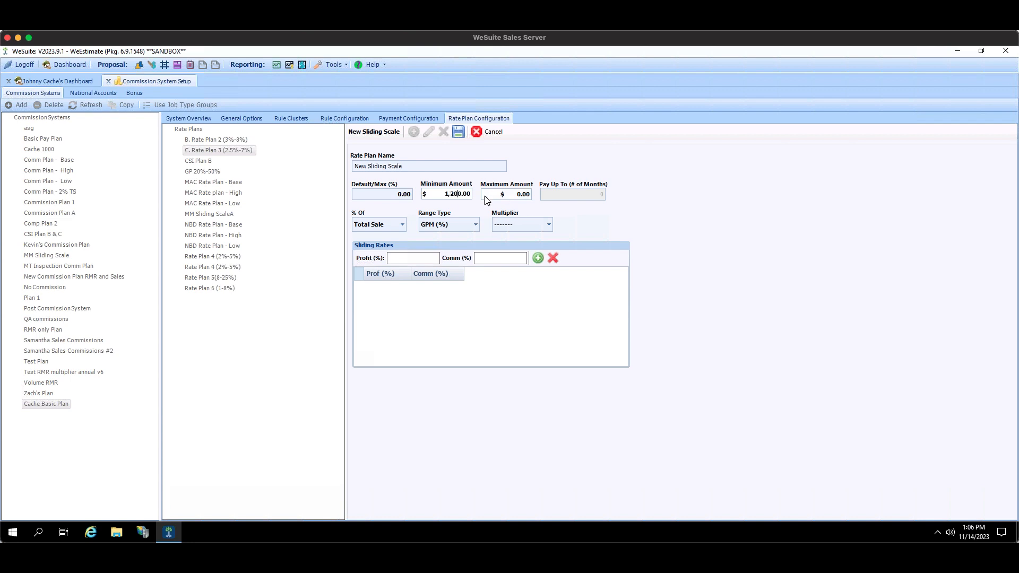
pyautogui.write('1')
pyautogui.click(511, 194)
pyautogui.write('1,000,00')
# Step: Base the New Sliding Scale rate plan on Total Sale with a GPM (%) range type and no multiplier
pyautogui.click(403, 225)
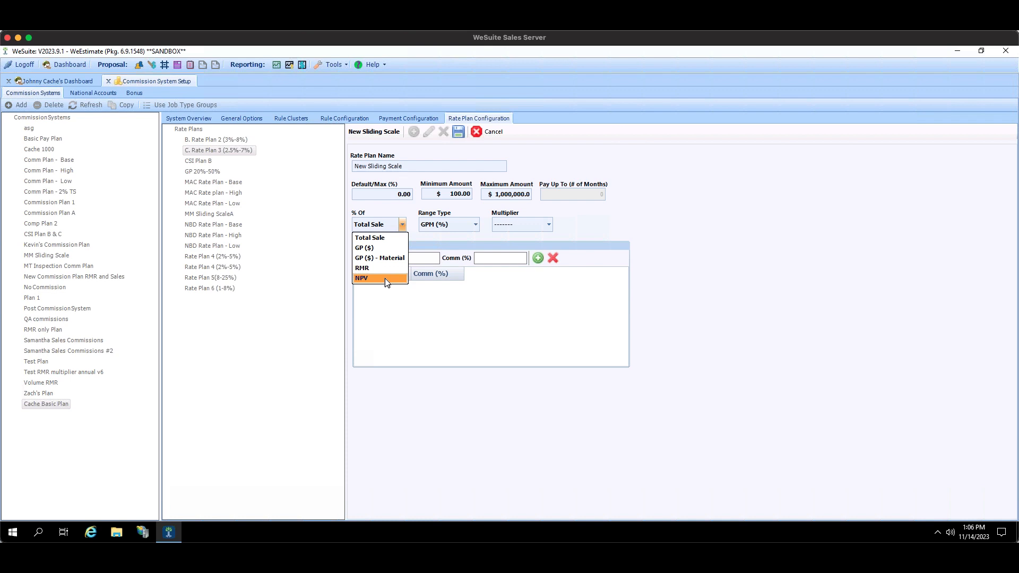
pyautogui.click(400, 241)
pyautogui.click(474, 226)
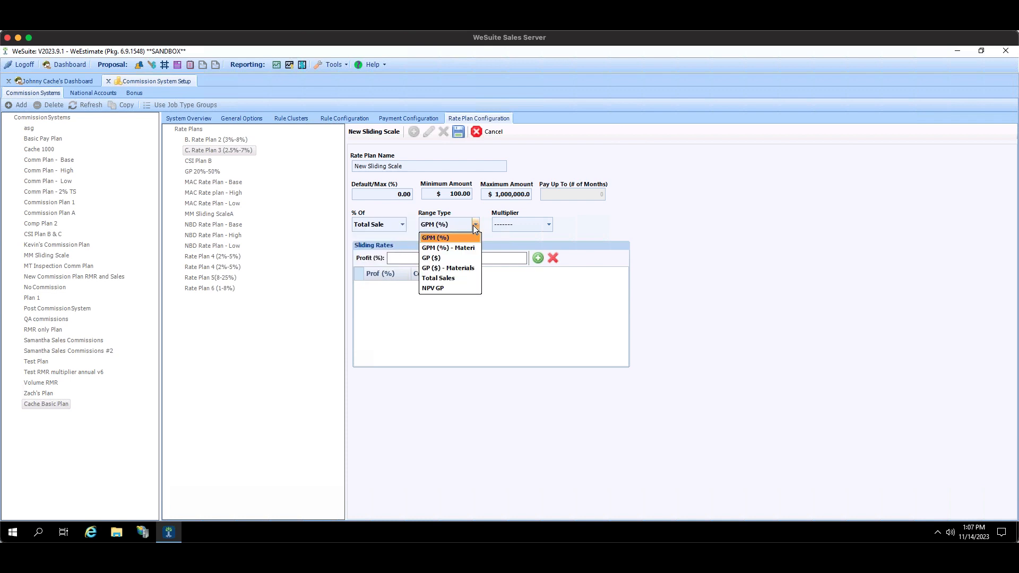
pyautogui.click(399, 226)
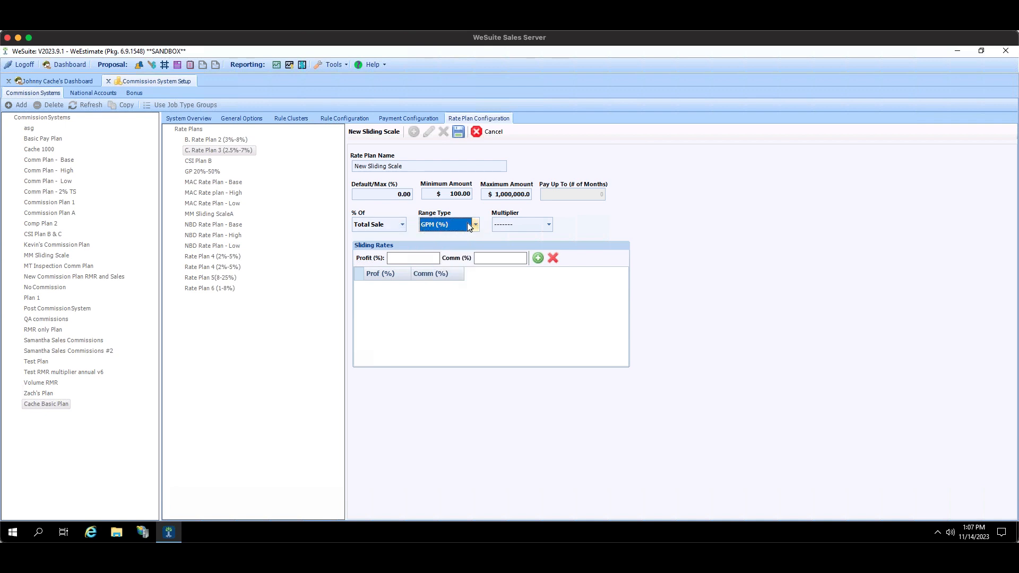
pyautogui.click(450, 227)
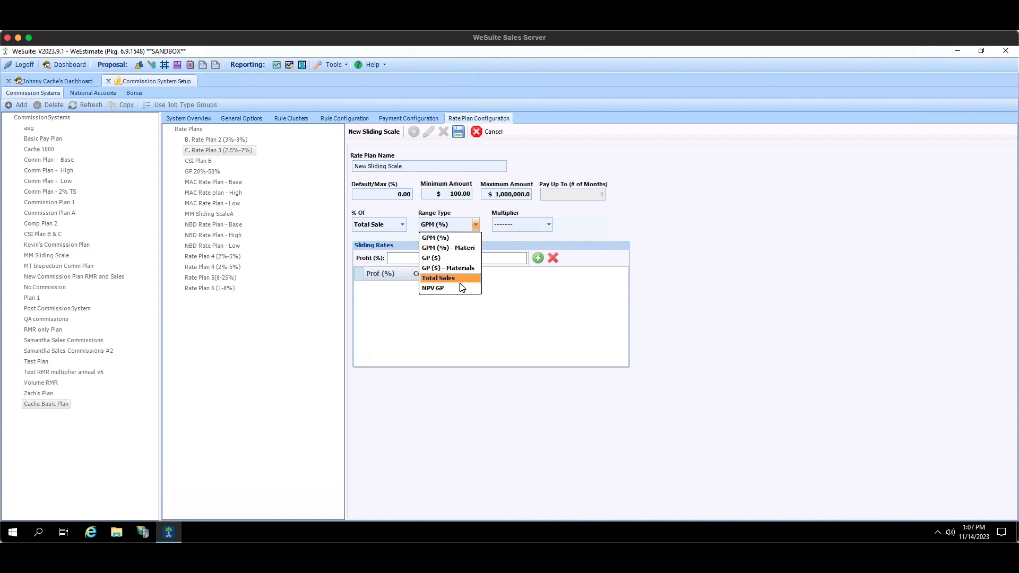
pyautogui.click(463, 239)
pyautogui.click(549, 225)
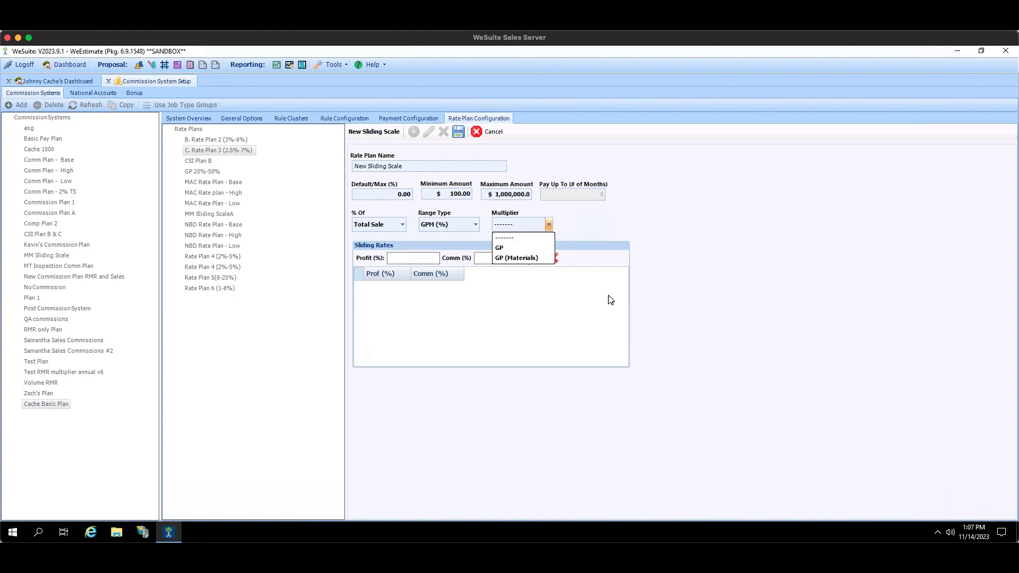
pyautogui.click(543, 239)
# Step: Add sliding rates of 7% commission at 20% profit and 8% commission at 25% profit
pyautogui.click(416, 259)
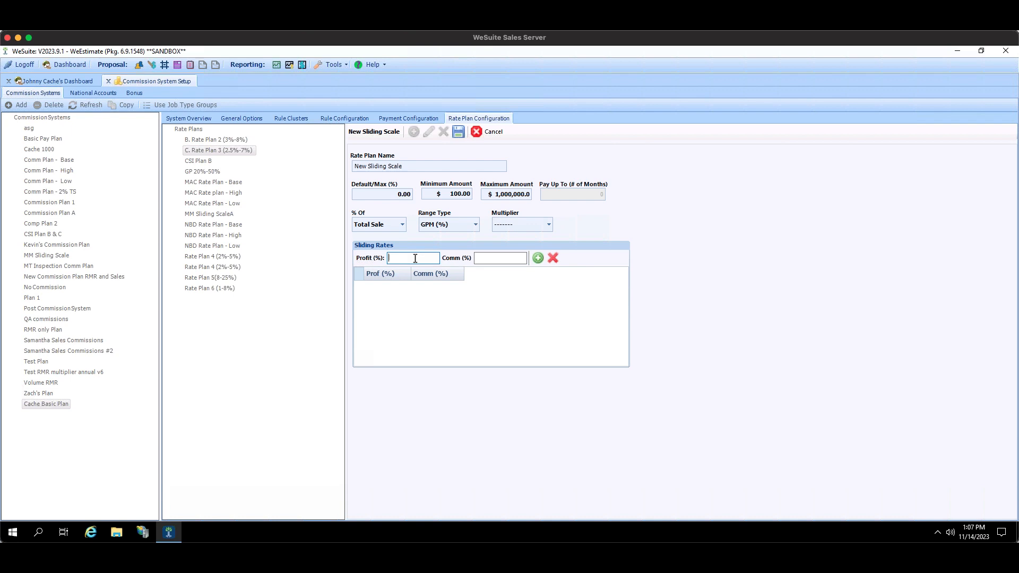
pyautogui.write('20')
pyautogui.click(495, 258)
pyautogui.write('7')
pyautogui.click(537, 259)
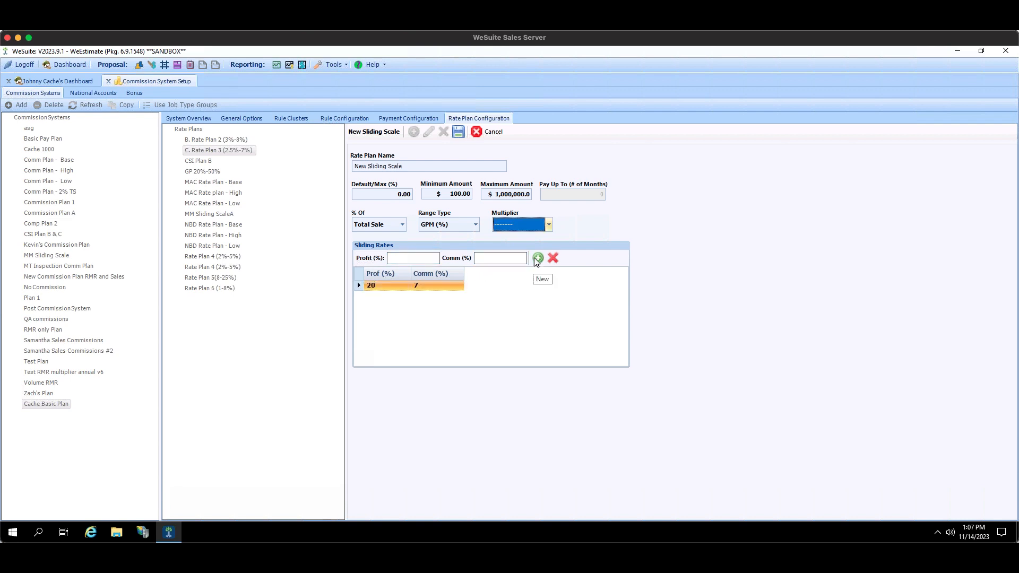
pyautogui.click(405, 257)
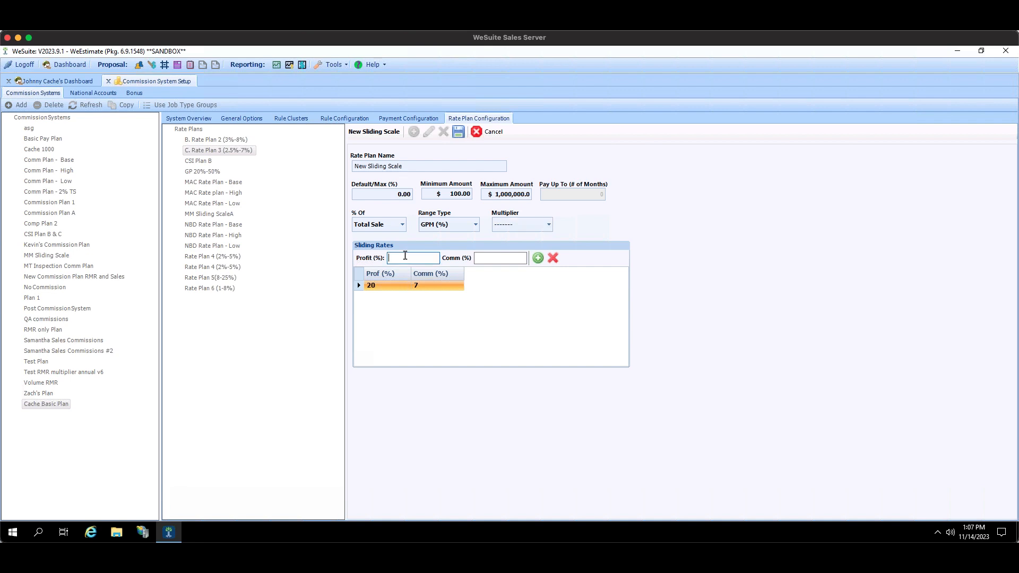
pyautogui.write('25')
pyautogui.click(484, 261)
pyautogui.write('8')
pyautogui.click(537, 258)
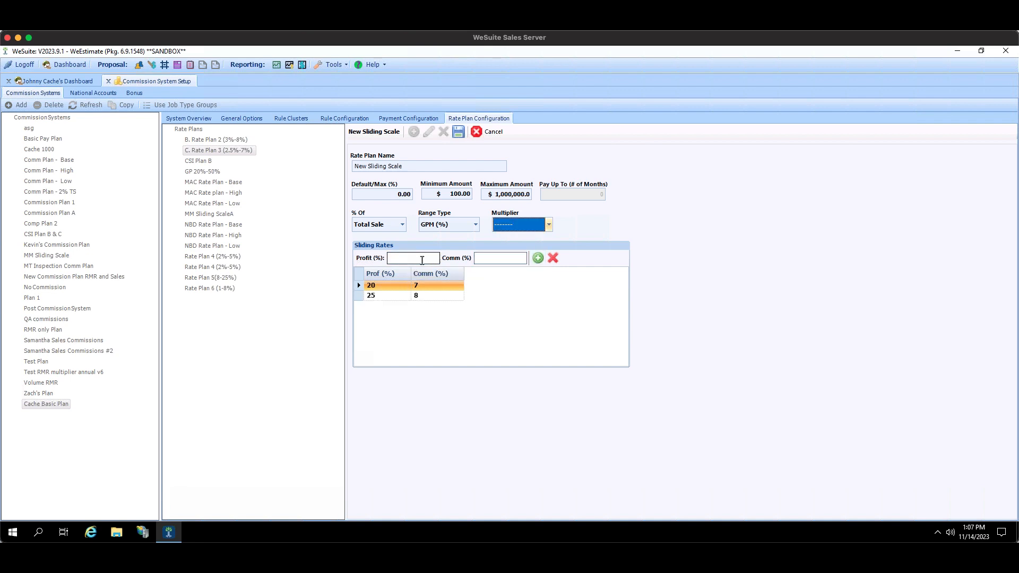
# Step: Add sliding rates of 9% commission at 30% profit and 10% at 35% profit, and save the rate plan
pyautogui.click(425, 258)
pyautogui.write('30')
pyautogui.click(488, 261)
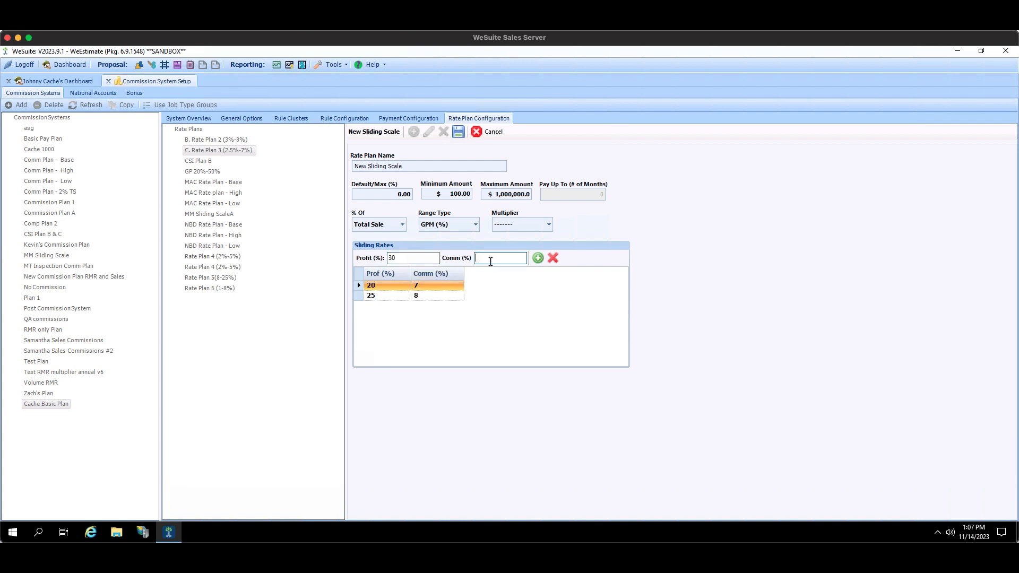
pyautogui.write('9')
pyautogui.click(538, 258)
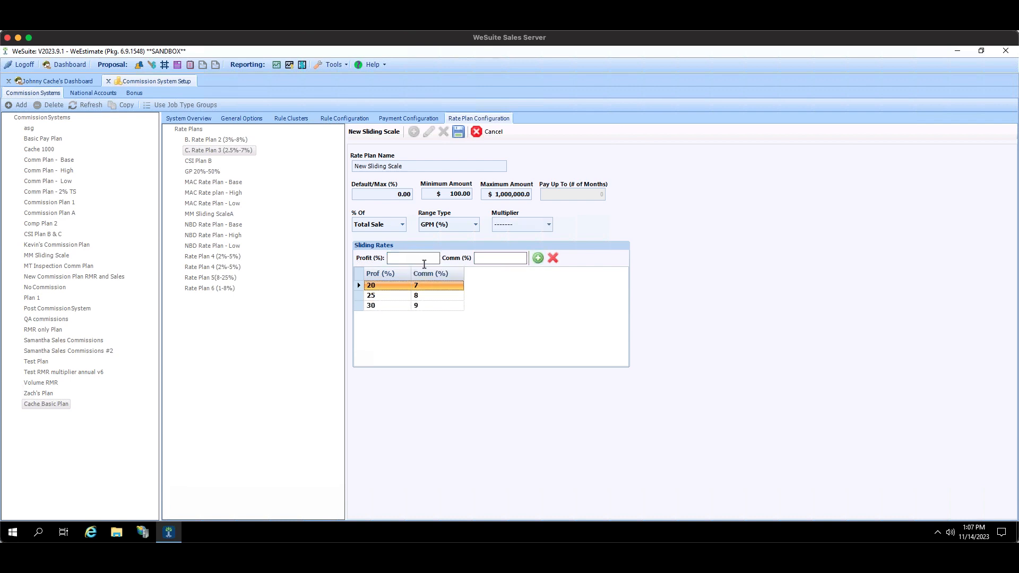
pyautogui.click(423, 259)
pyautogui.write('35')
pyautogui.click(477, 260)
pyautogui.write('10')
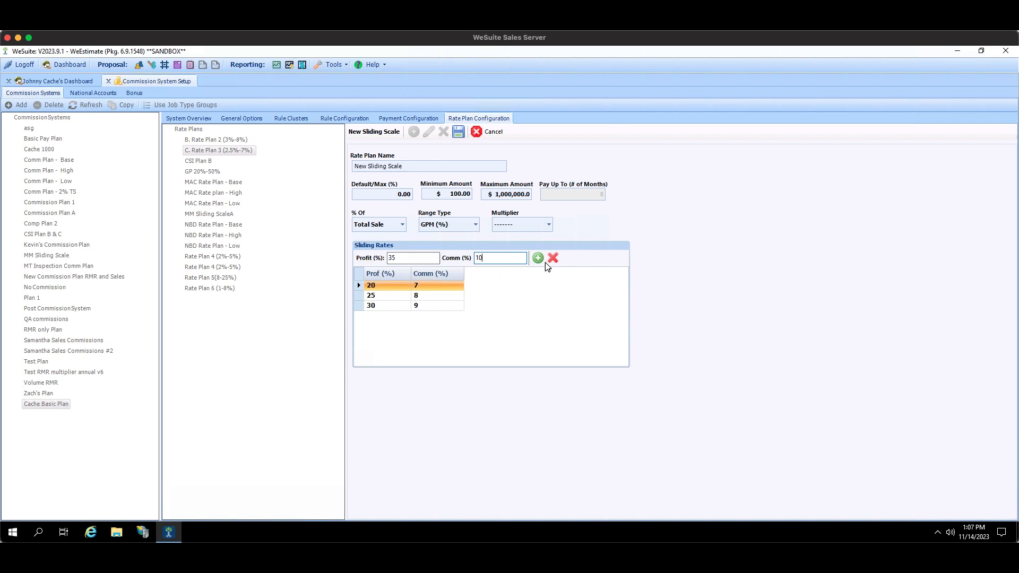
pyautogui.click(541, 261)
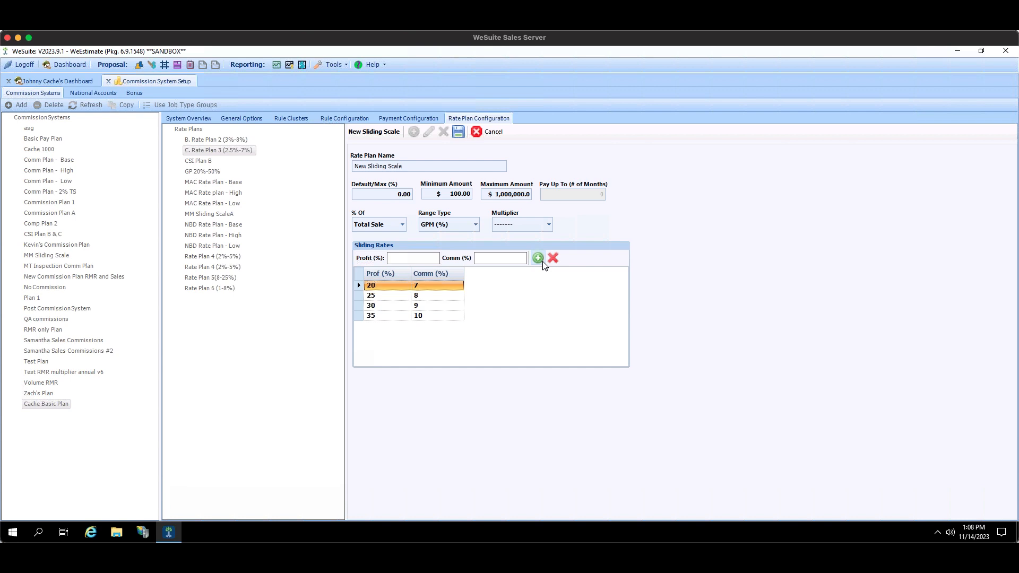
pyautogui.click(463, 138)
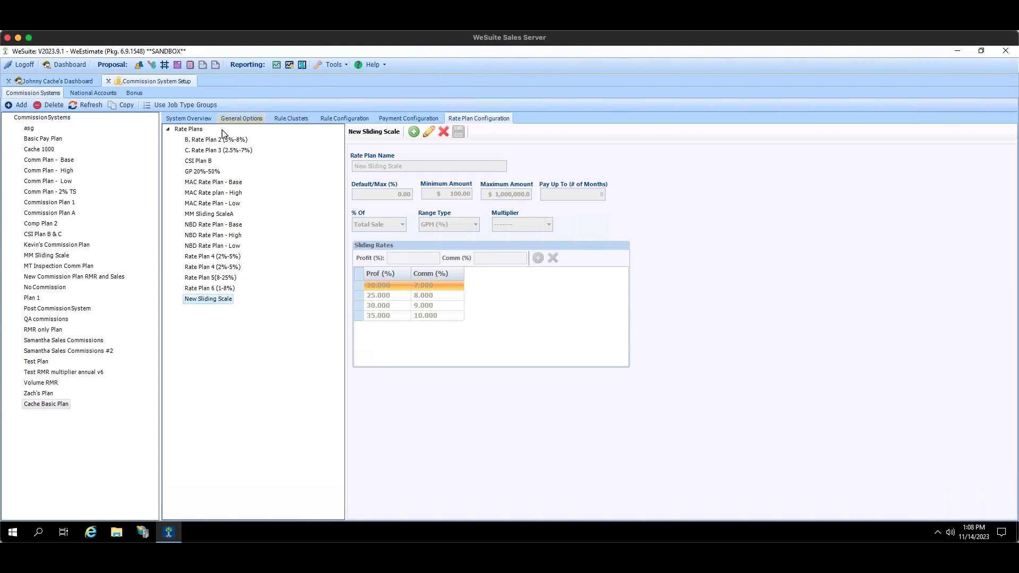
# Step: Create a new commission payment named Cache Payment Configuration
pyautogui.click(428, 118)
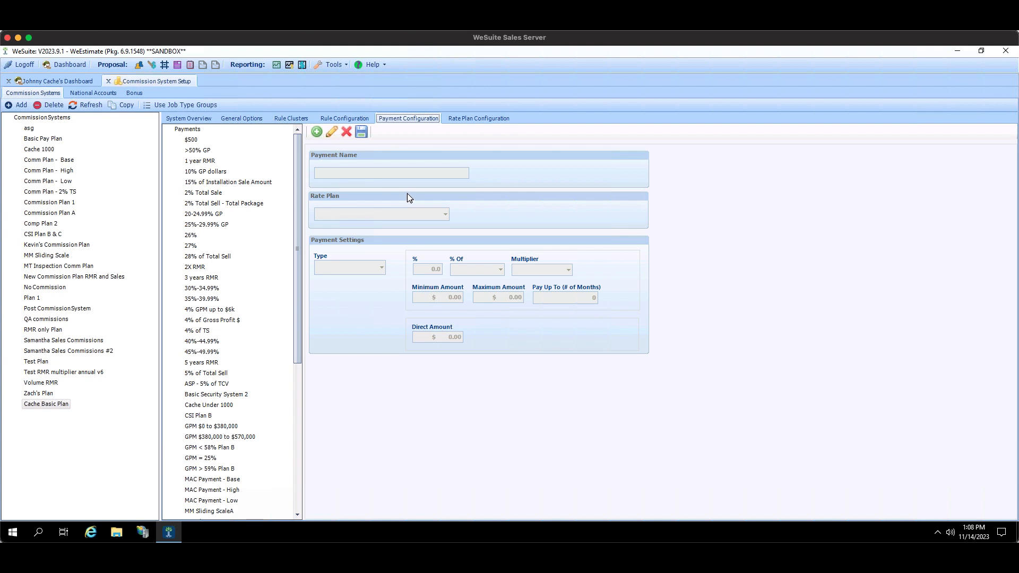
pyautogui.click(316, 132)
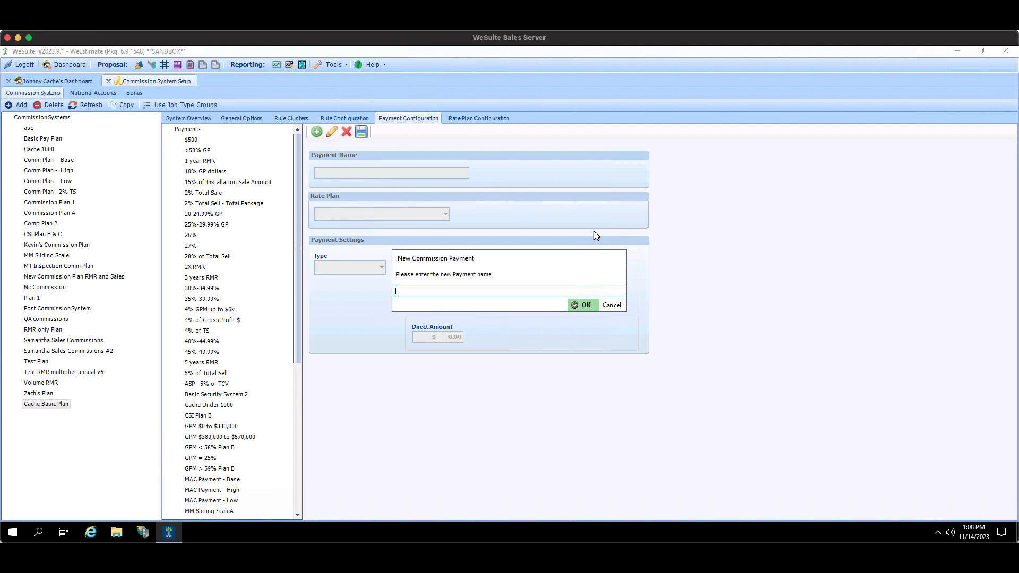
pyautogui.write('Cache Payment Plan')
pyautogui.moveTo(448, 291); pyautogui.dragTo(437, 290)
pyautogui.press('BackSpace')
pyautogui.press('BackSpace')
pyautogui.write('t Configurtation')
pyautogui.click(575, 306)
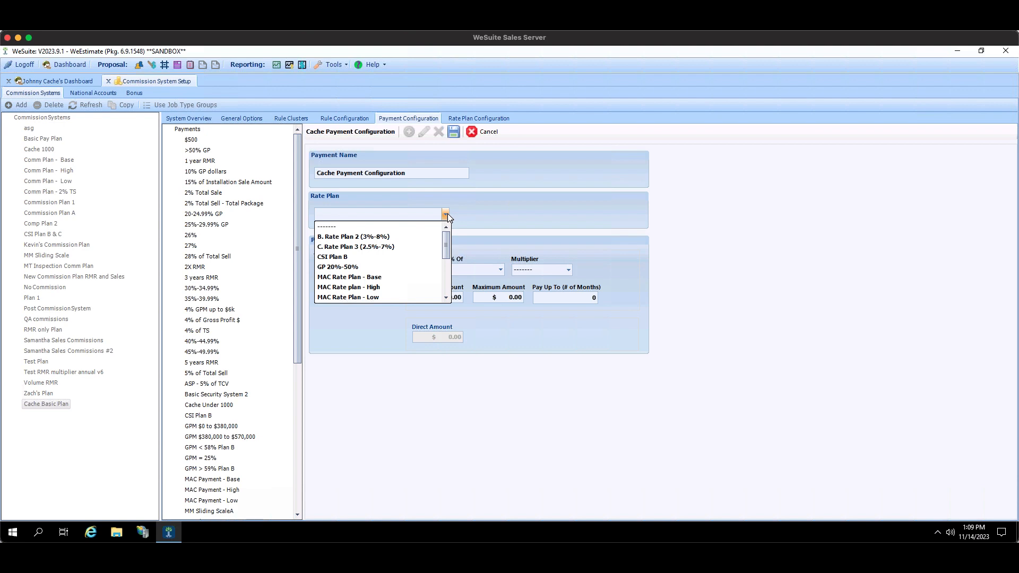
pyautogui.moveTo(447, 234); pyautogui.dragTo(454, 278)
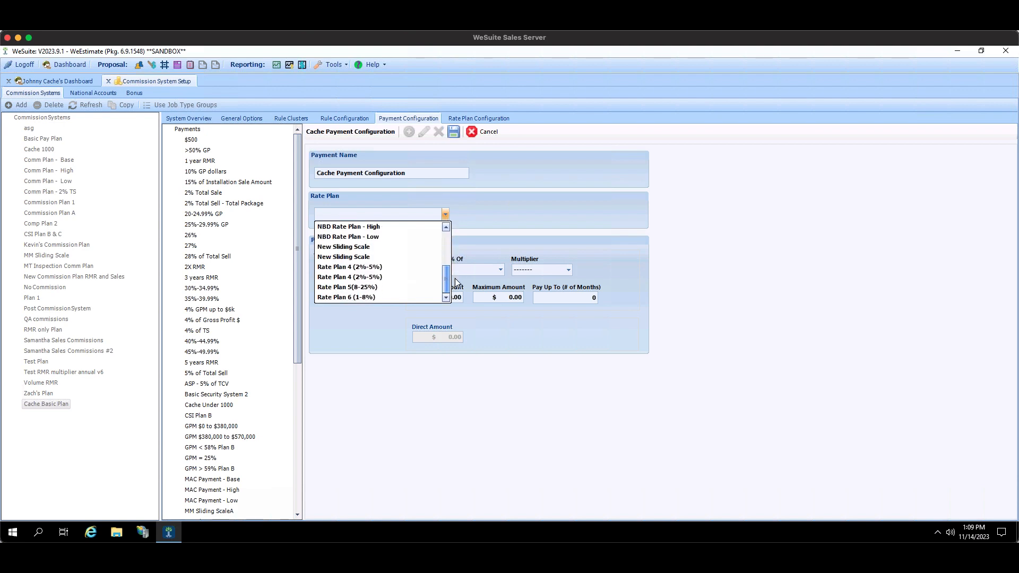
pyautogui.click(467, 209)
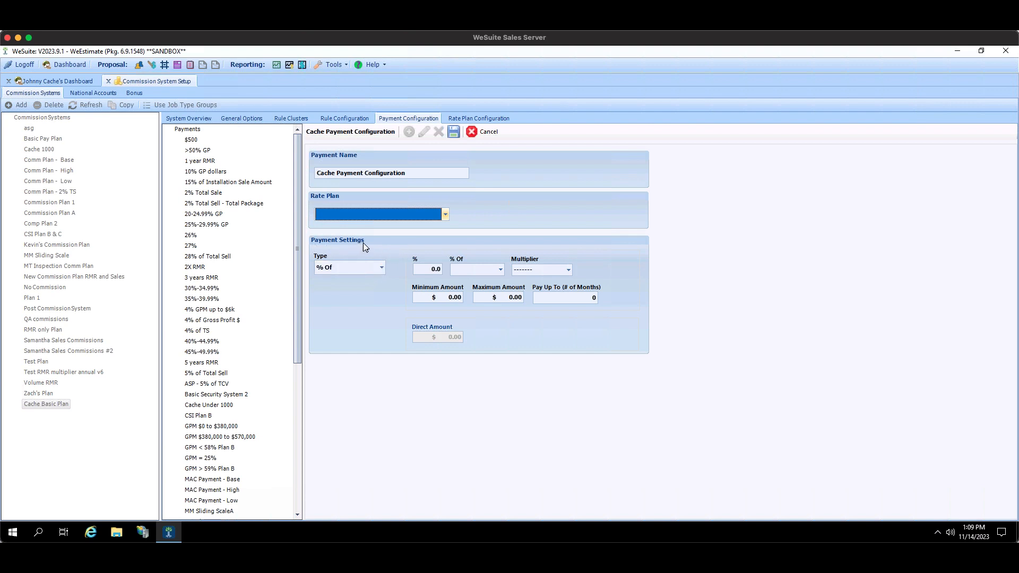
pyautogui.click(381, 270)
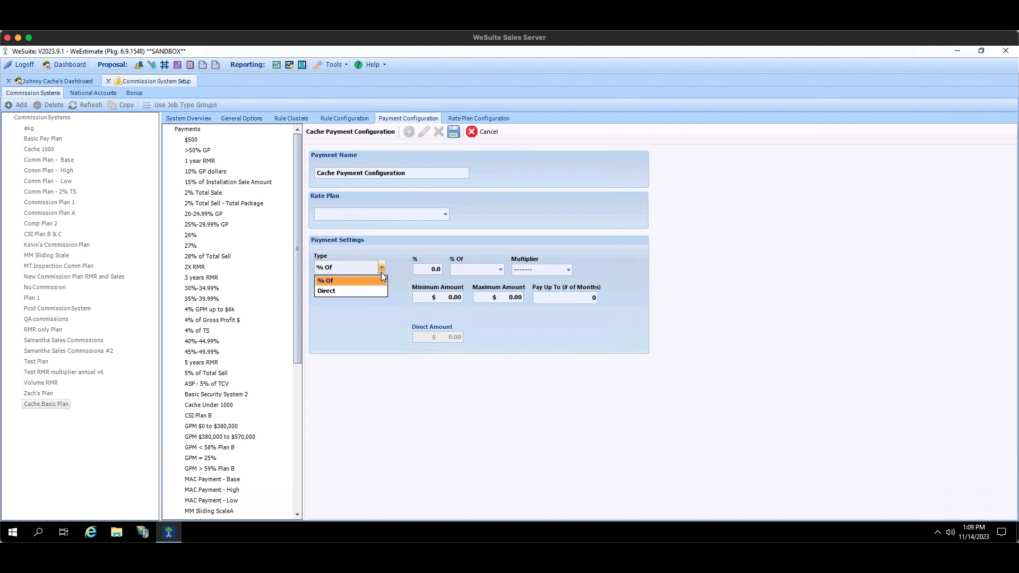
pyautogui.click(379, 291)
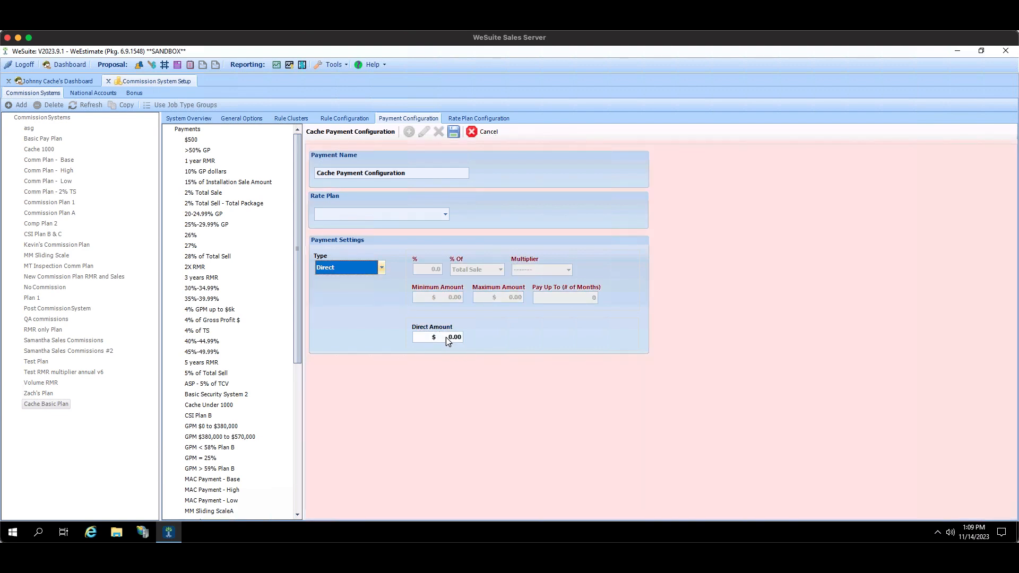
pyautogui.click(373, 271)
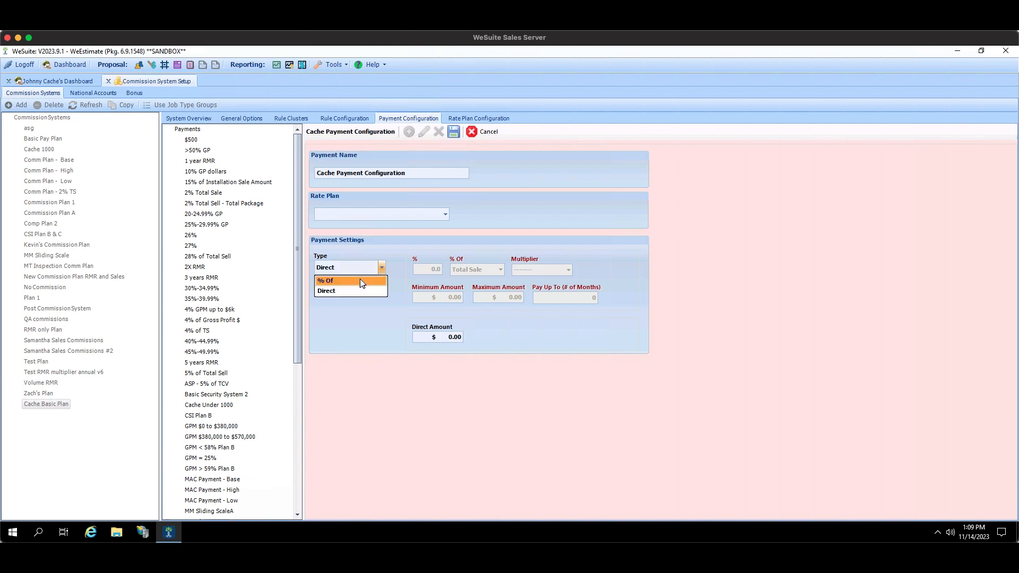
pyautogui.click(360, 281)
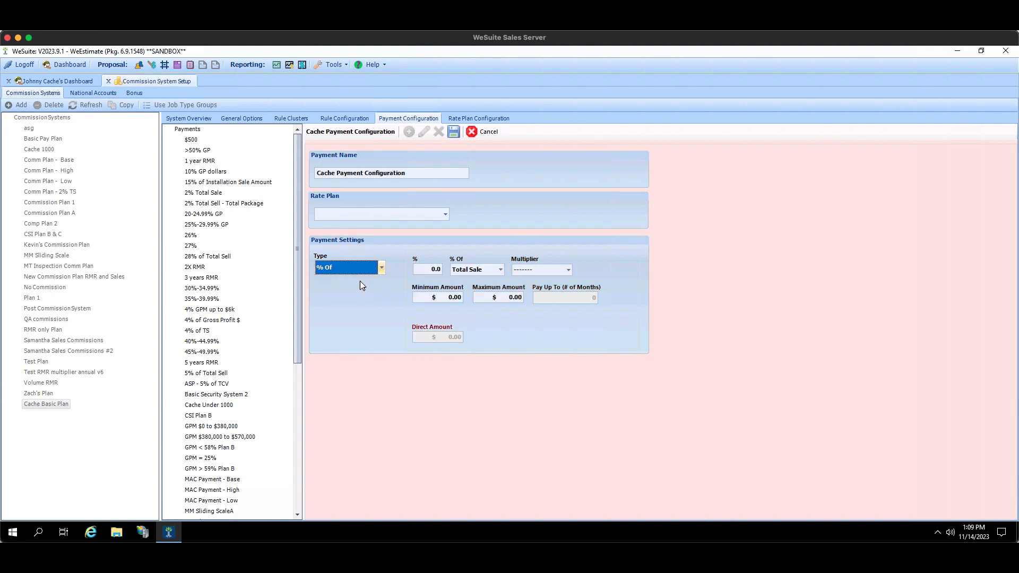
# Step: Set the payment to 12% of Total Sale with no multiplier
pyautogui.click(429, 270)
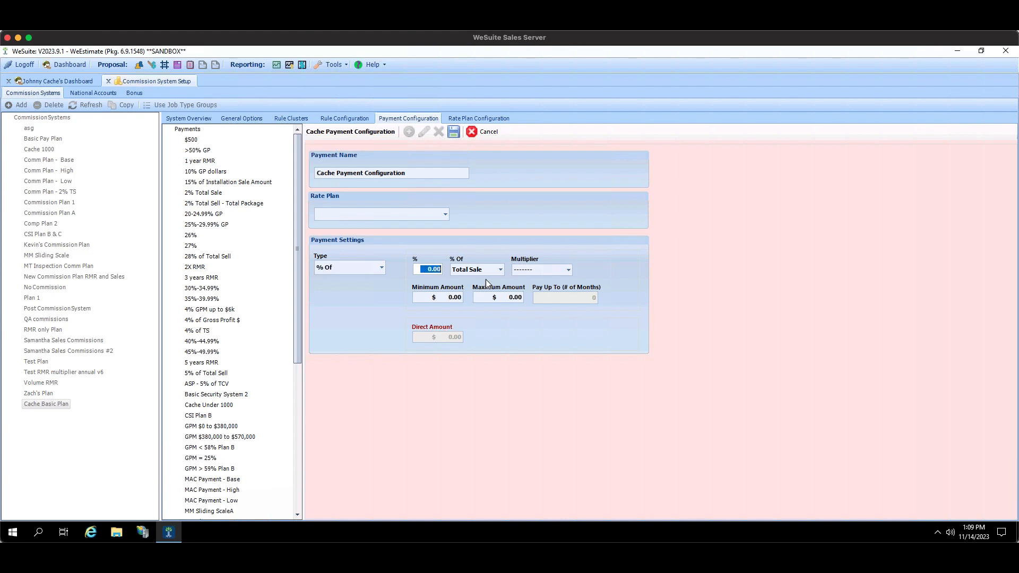
pyautogui.write('12')
pyautogui.click(500, 269)
pyautogui.moveTo(499, 294); pyautogui.dragTo(502, 329)
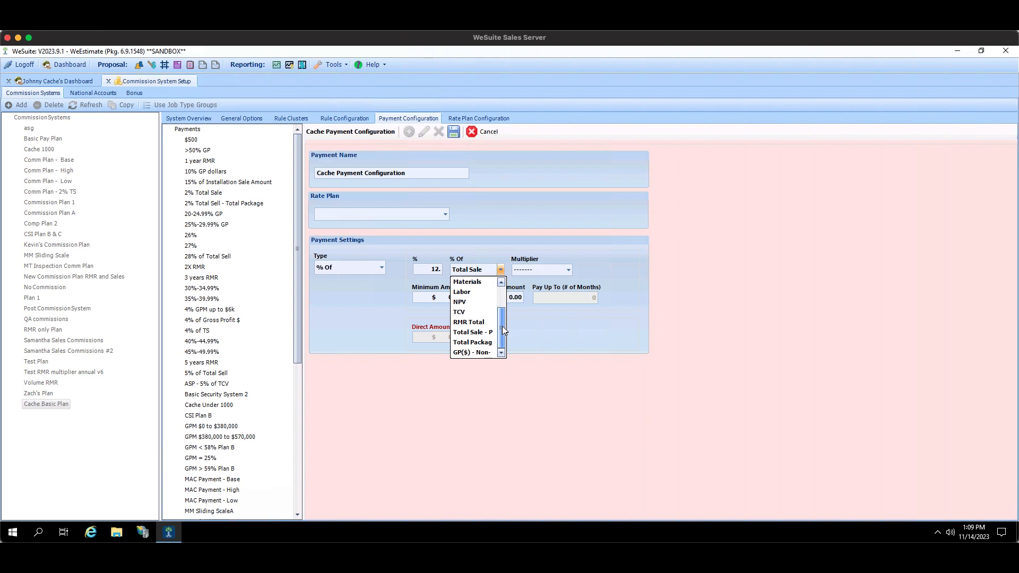
pyautogui.scroll(2, 489, 308)
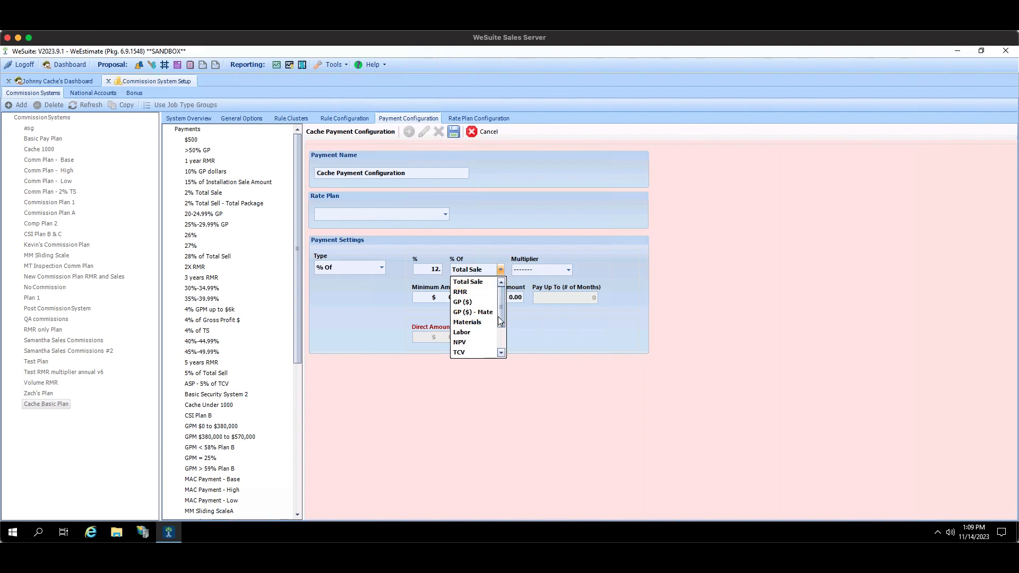
pyautogui.moveTo(499, 317); pyautogui.dragTo(503, 340)
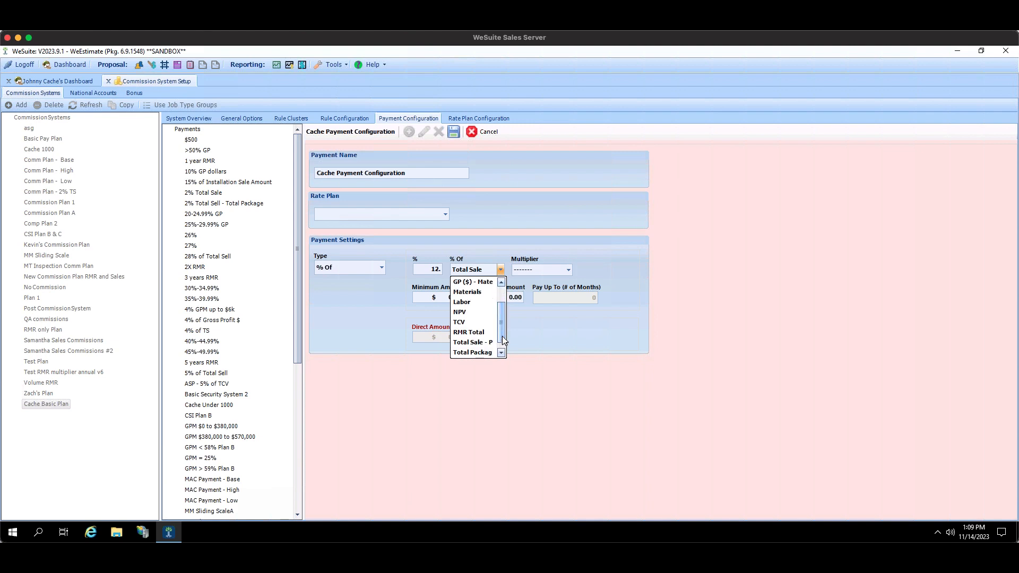
pyautogui.scroll(3, 501, 340)
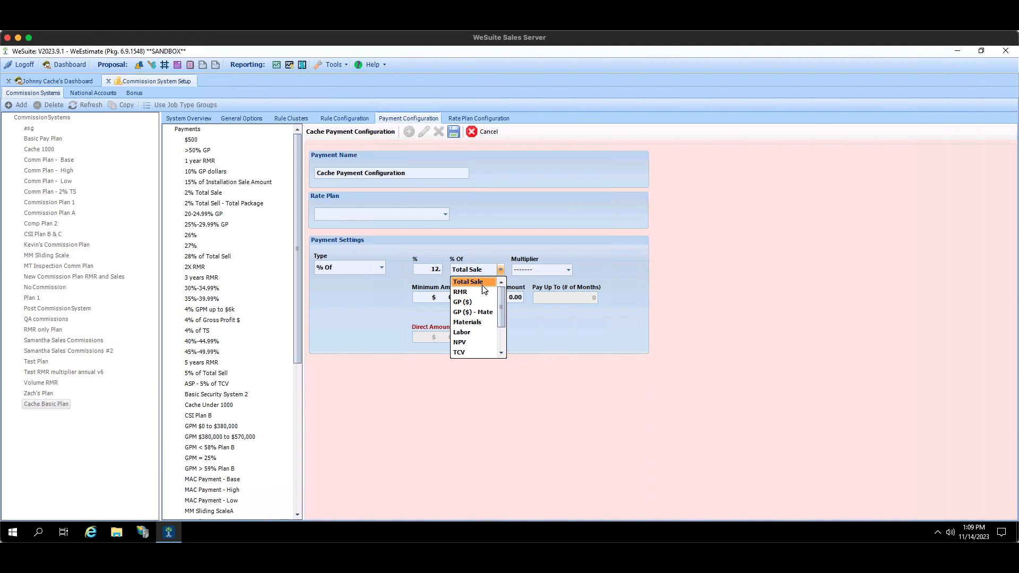
pyautogui.click(483, 285)
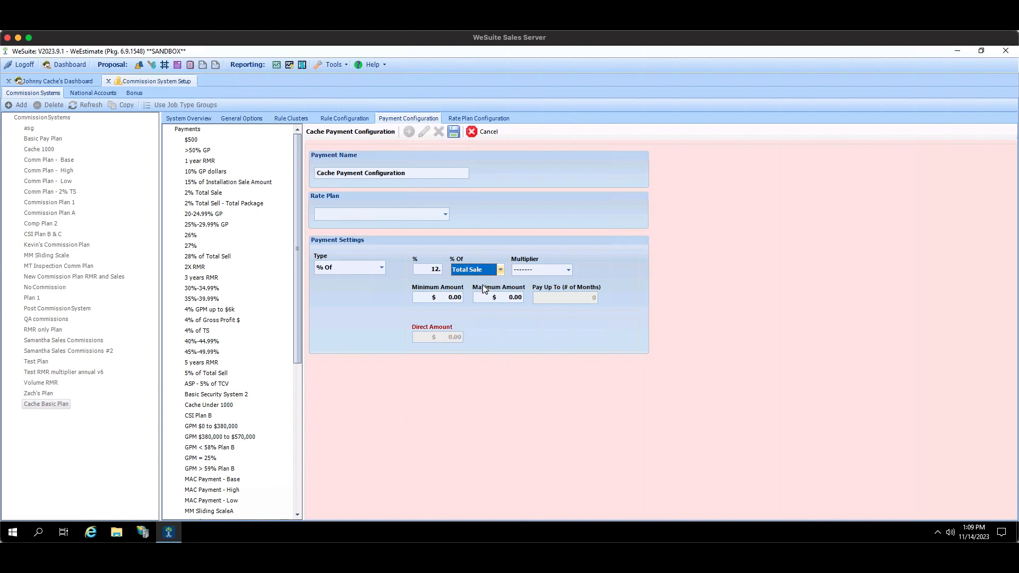
pyautogui.click(562, 271)
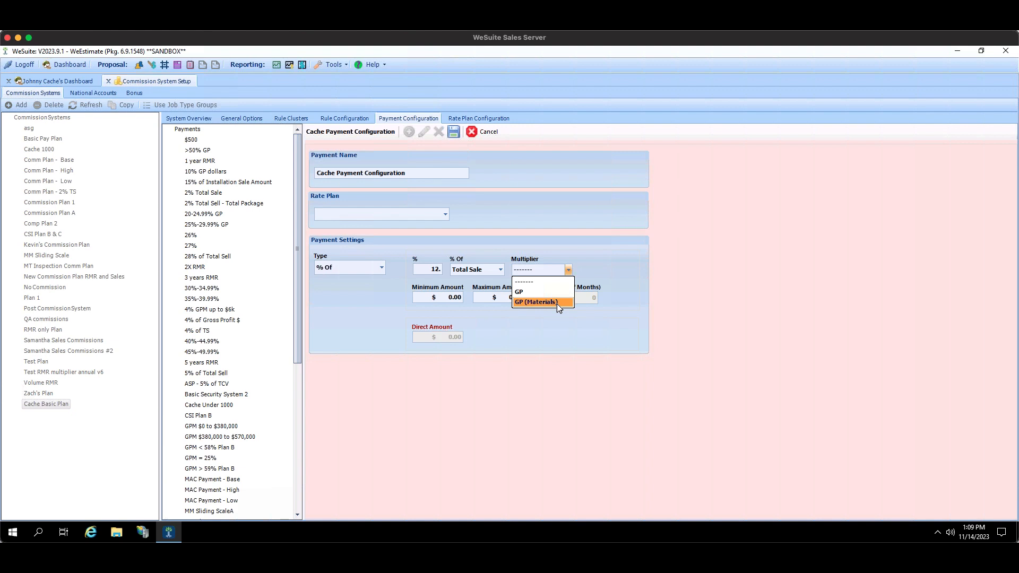
pyautogui.click(594, 332)
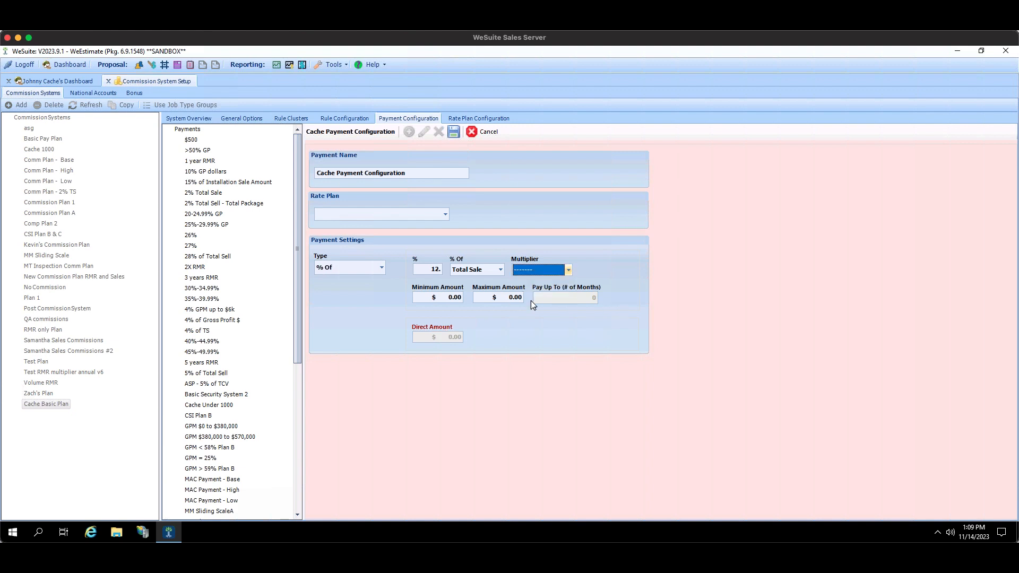
# Step: Set the minimum amount to $100 and the maximum amount to $1,000,000, leave the rate plan blank, and save the payment configuration
pyautogui.click(449, 297)
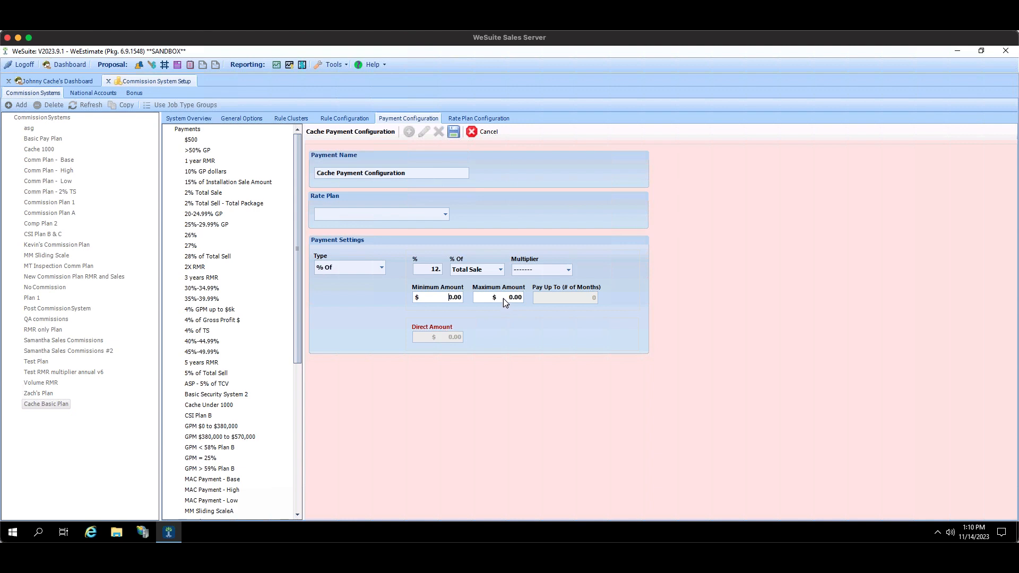
pyautogui.write('10')
pyautogui.click(509, 298)
pyautogui.write('1,000,00')
pyautogui.click(445, 215)
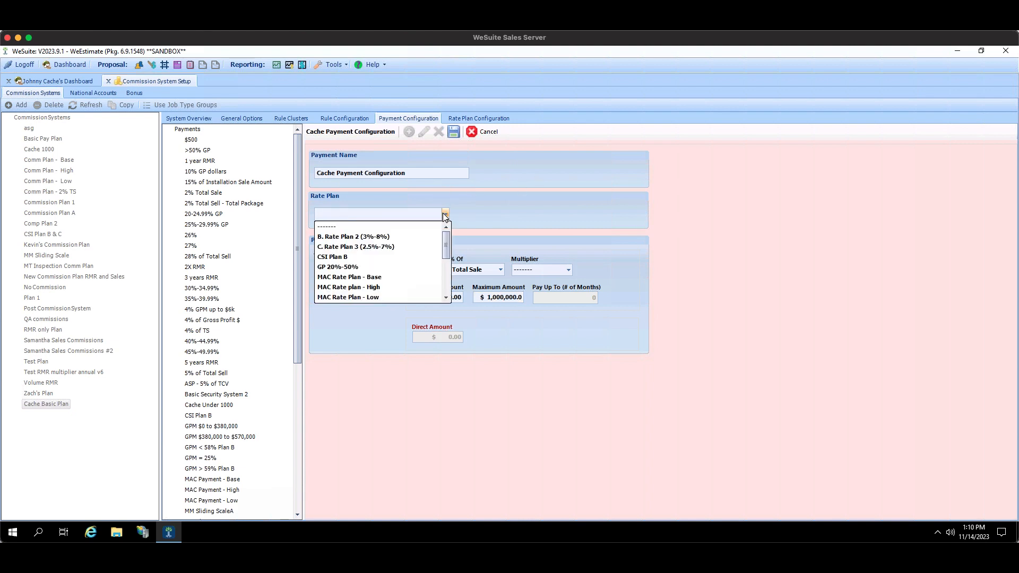
pyautogui.click(454, 208)
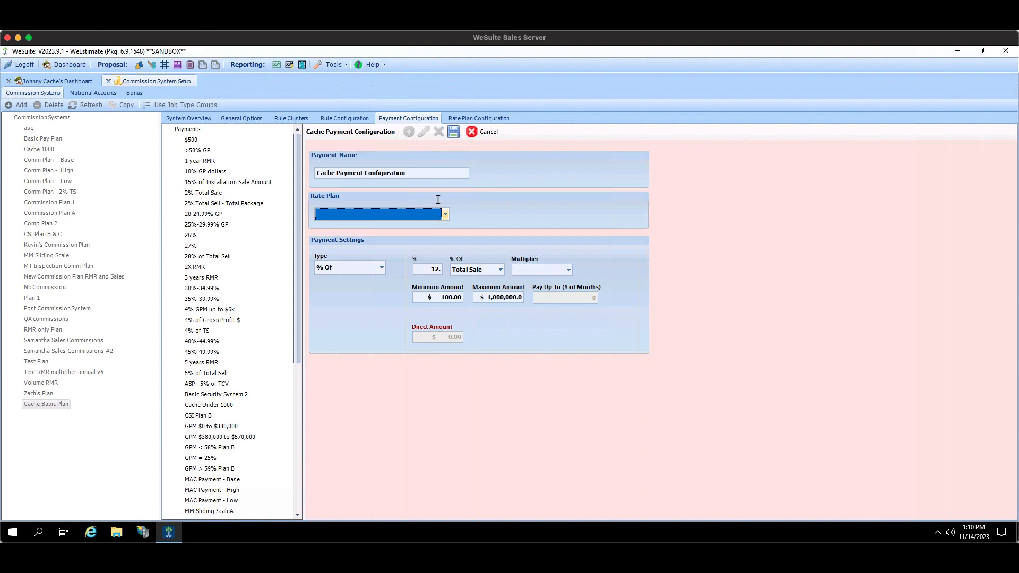
pyautogui.click(453, 133)
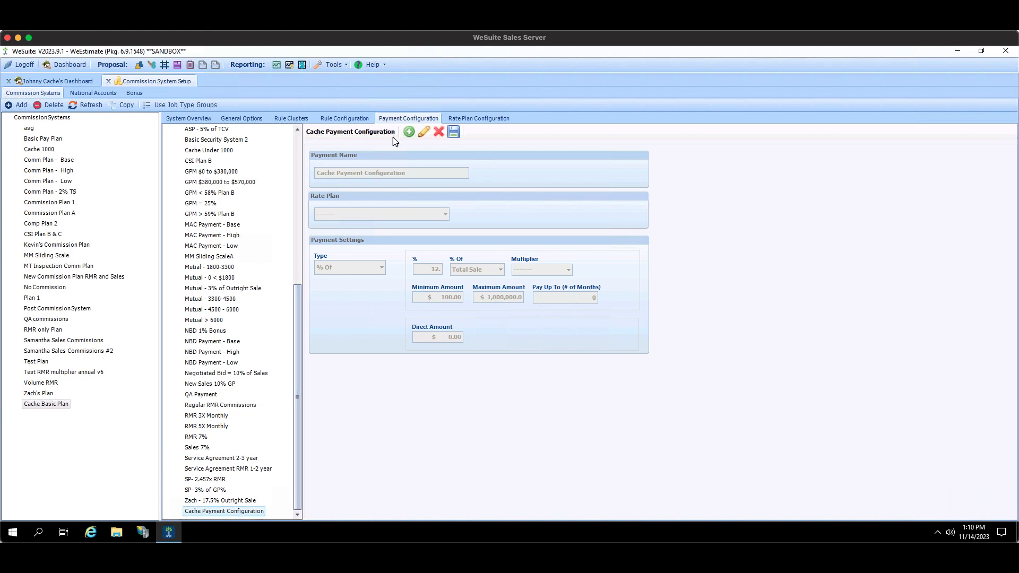
# Step: Create a new commission rule named Cache Rule
pyautogui.click(361, 119)
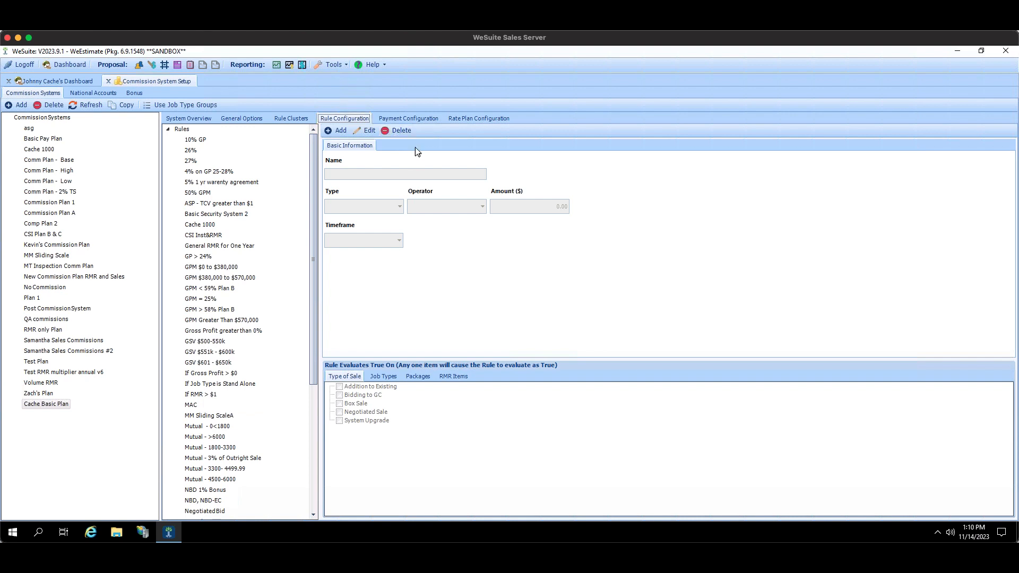
pyautogui.click(427, 119)
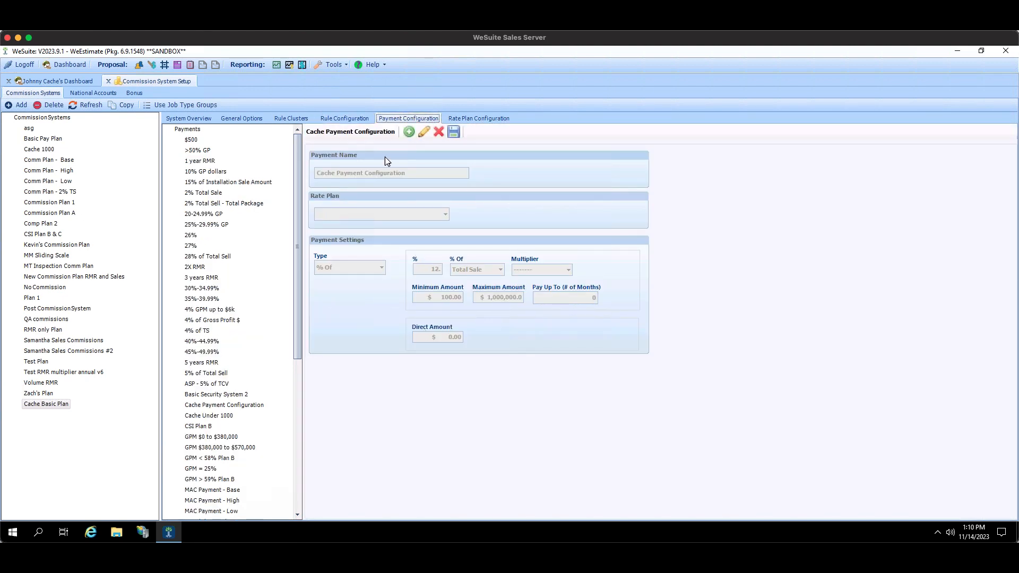
pyautogui.click(345, 118)
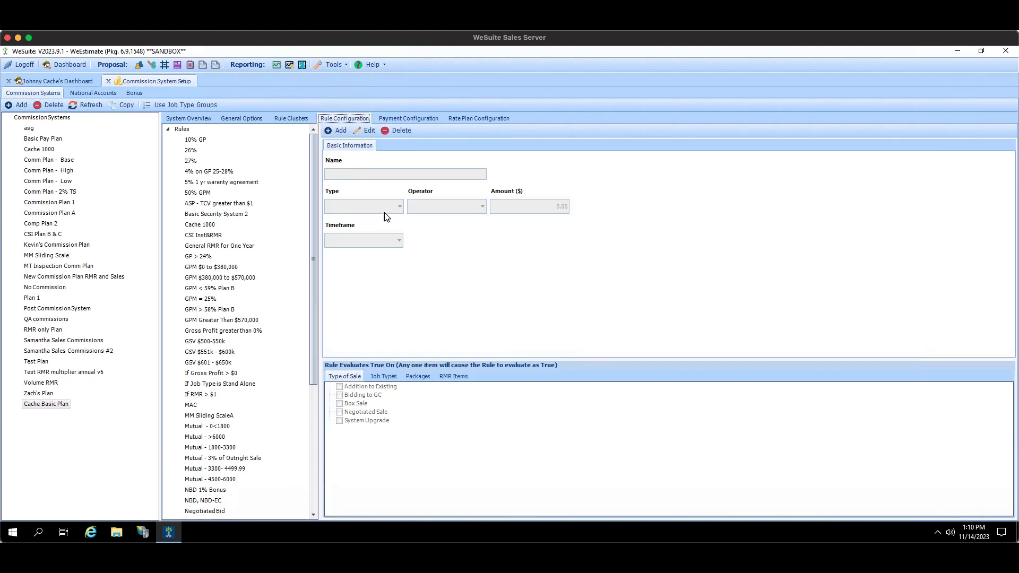
pyautogui.click(341, 132)
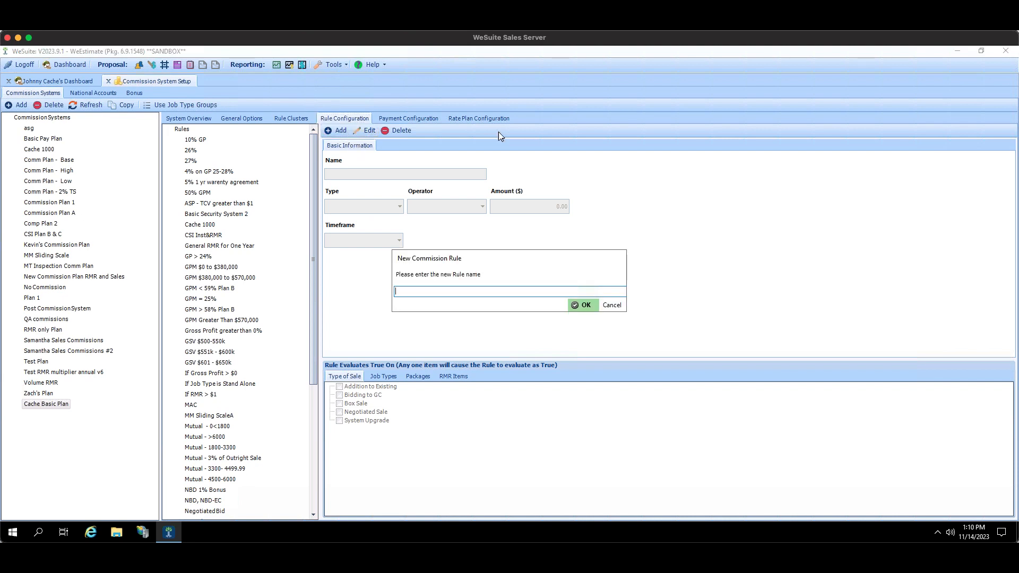
pyautogui.write('Cache Rule')
pyautogui.click(597, 305)
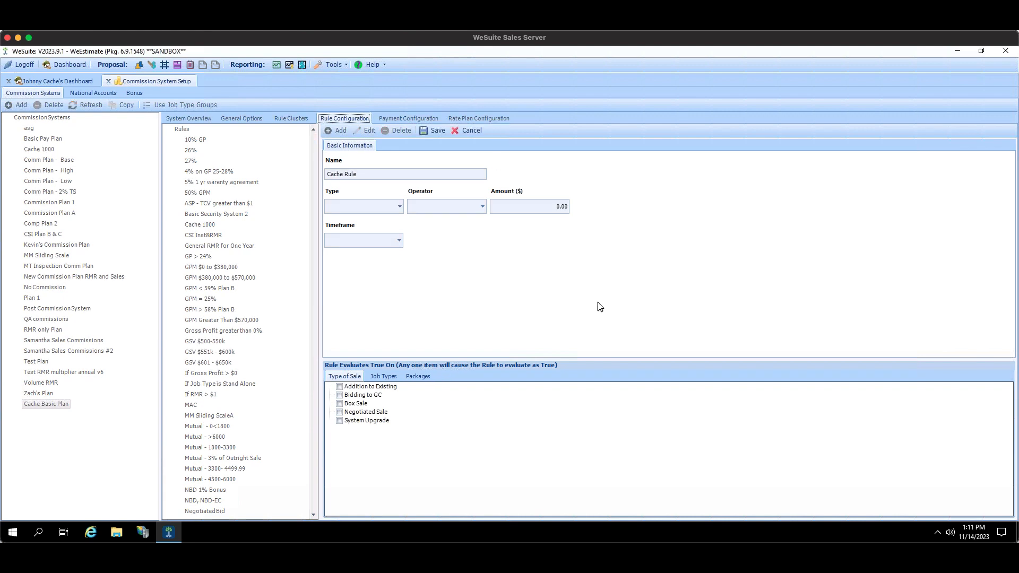
# Step: Set the Cache Rule condition to type Sales, operator Greater Than and an amount of $1.00
pyautogui.click(384, 206)
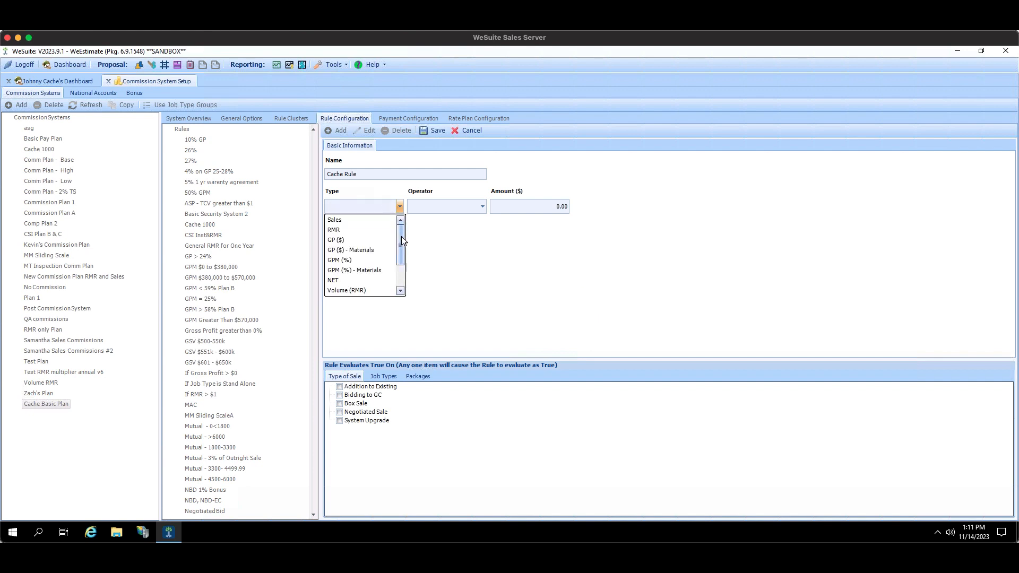
pyautogui.scroll(-2, 401, 237)
pyautogui.scroll(2, 409, 232)
pyautogui.click(367, 221)
pyautogui.click(444, 208)
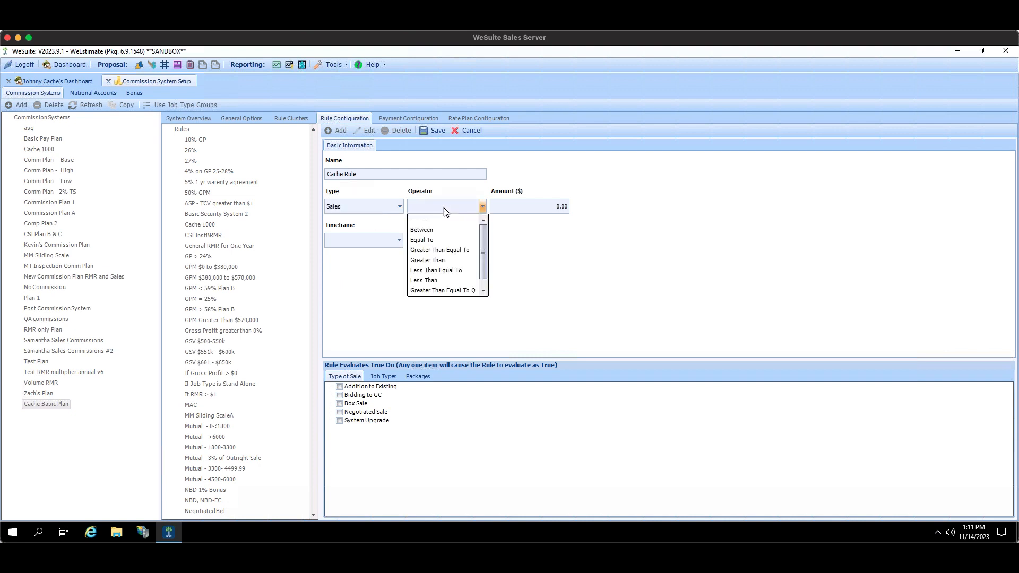
pyautogui.click(443, 260)
pyautogui.click(518, 207)
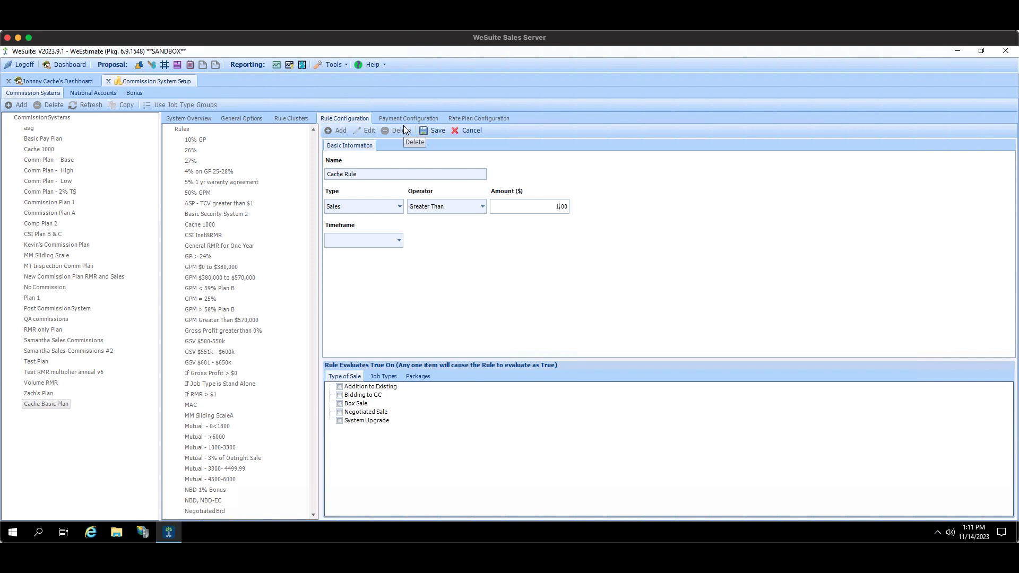
pyautogui.click(400, 241)
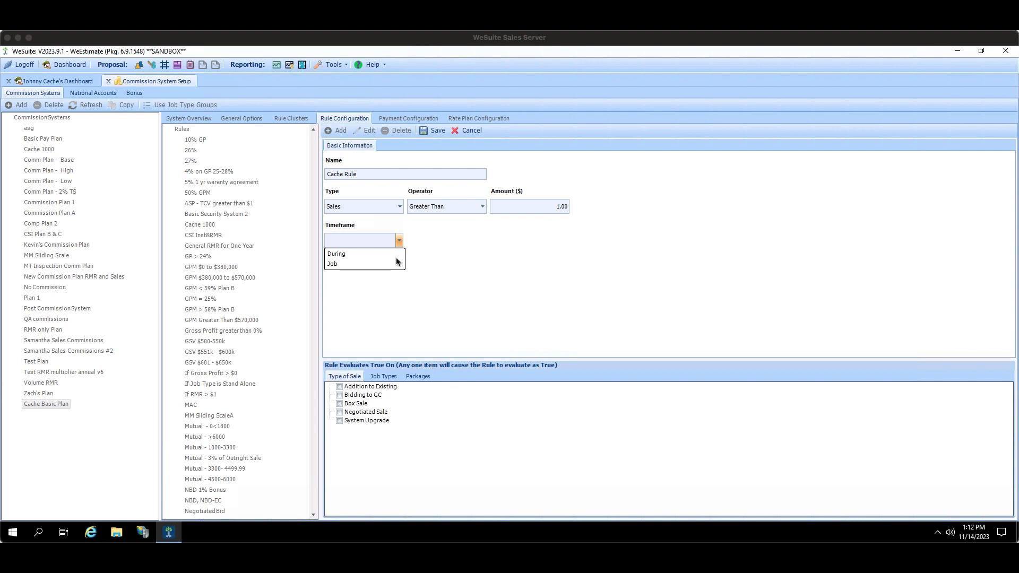
pyautogui.click(484, 251)
pyautogui.click(394, 239)
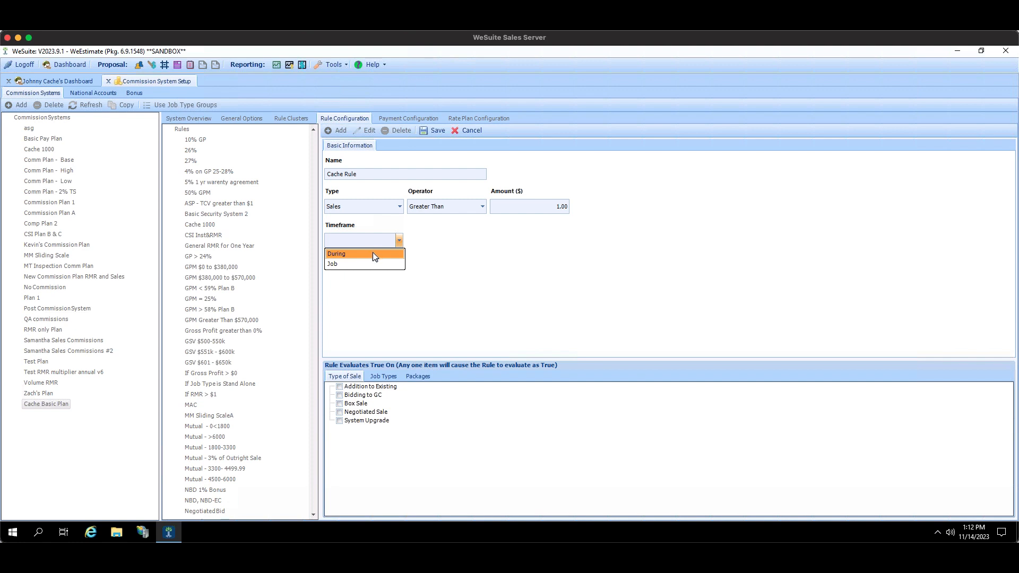
pyautogui.click(373, 253)
pyautogui.click(471, 240)
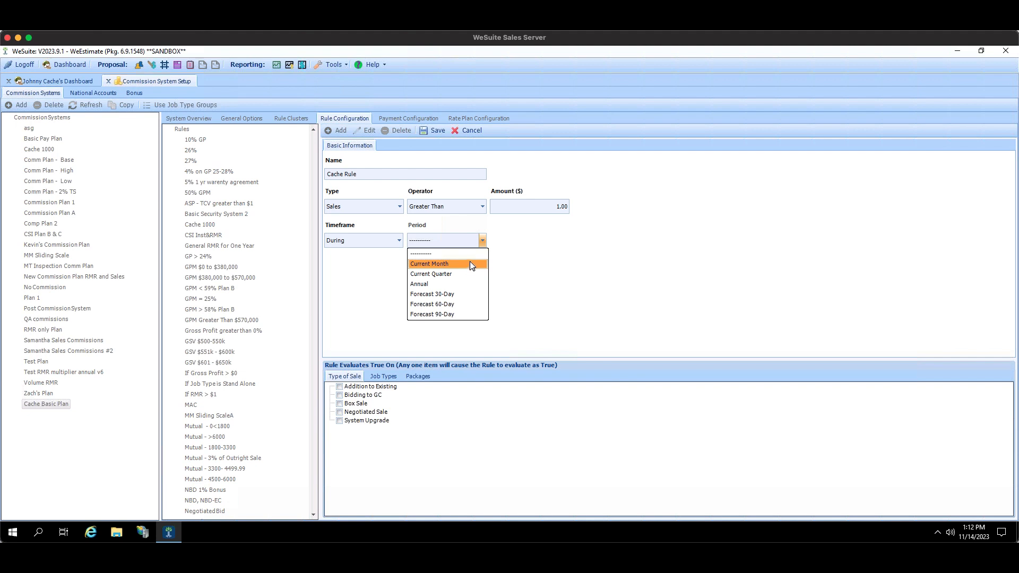
pyautogui.click(517, 239)
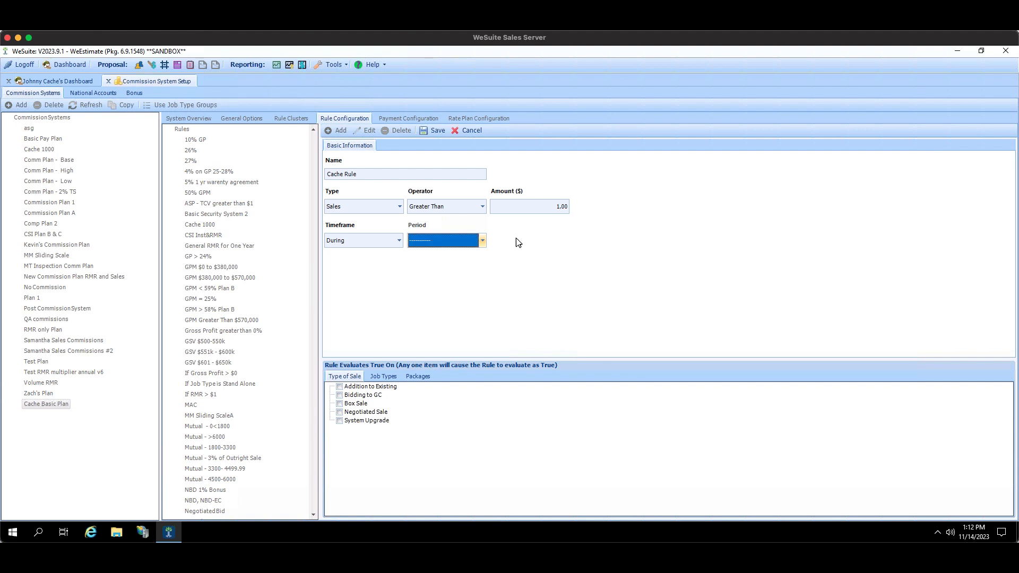
# Step: Set the timeframe of Cache Rule to Job
pyautogui.click(399, 240)
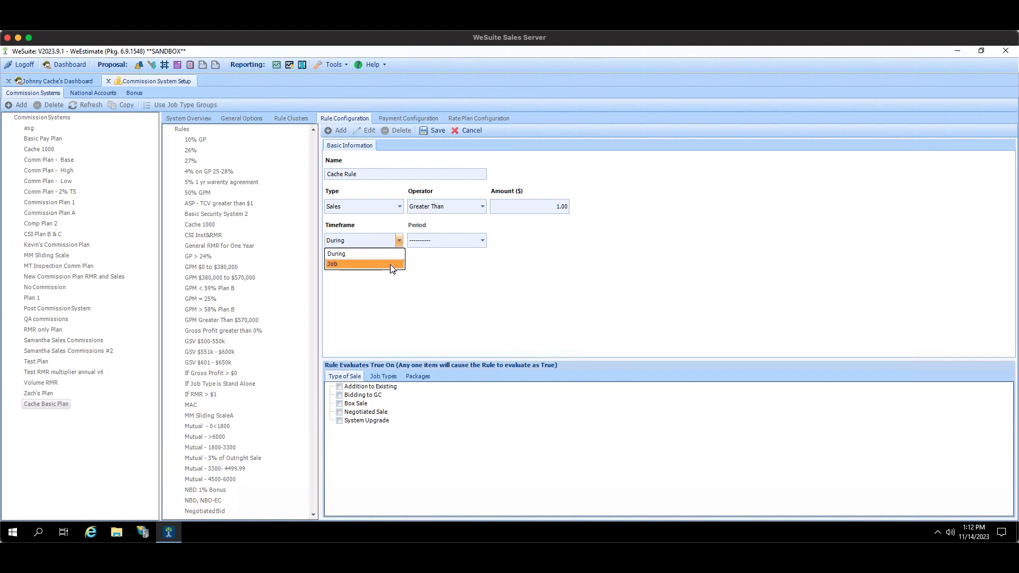
pyautogui.click(392, 265)
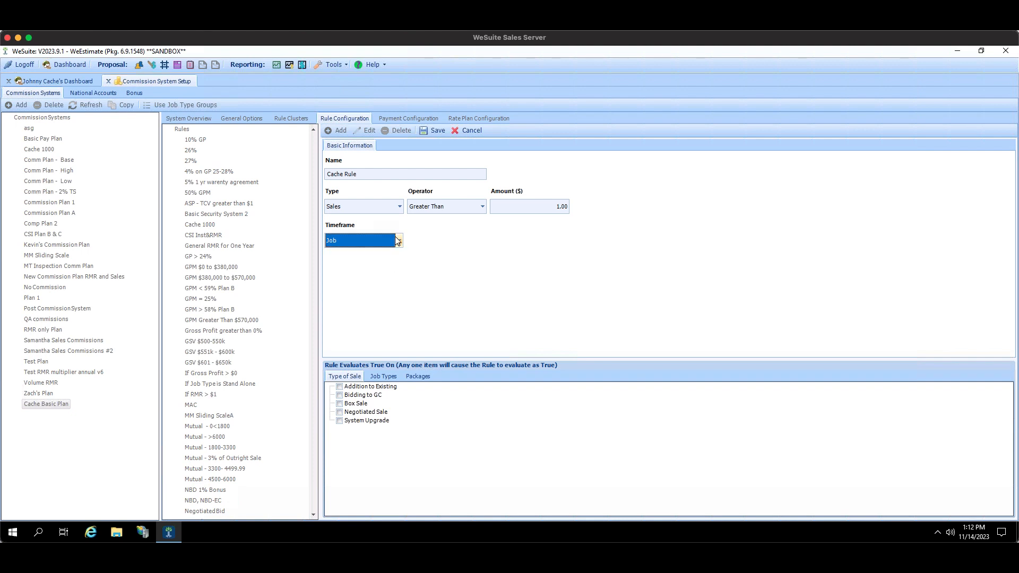
pyautogui.click(399, 241)
pyautogui.click(377, 253)
pyautogui.click(399, 241)
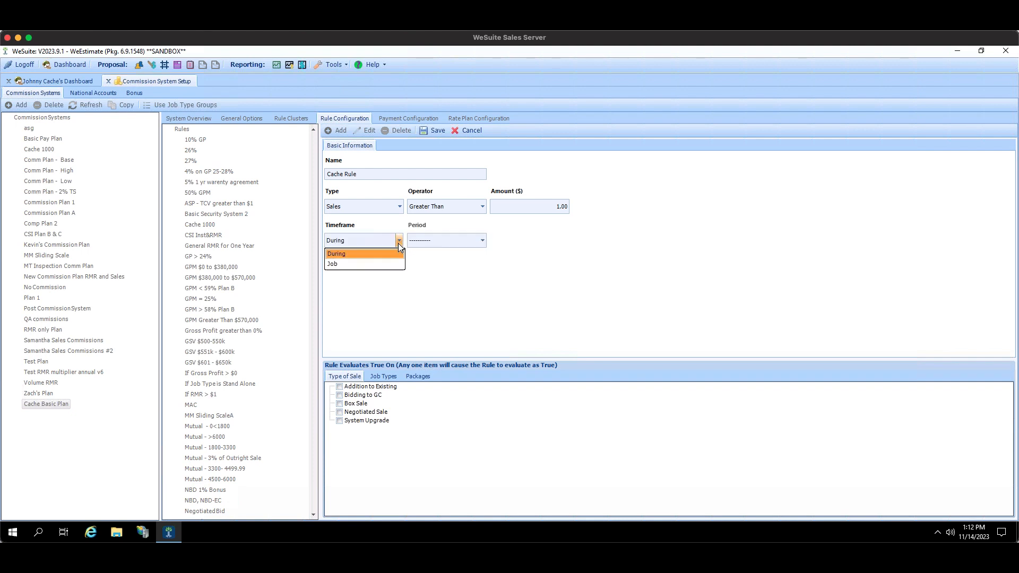
pyautogui.click(379, 262)
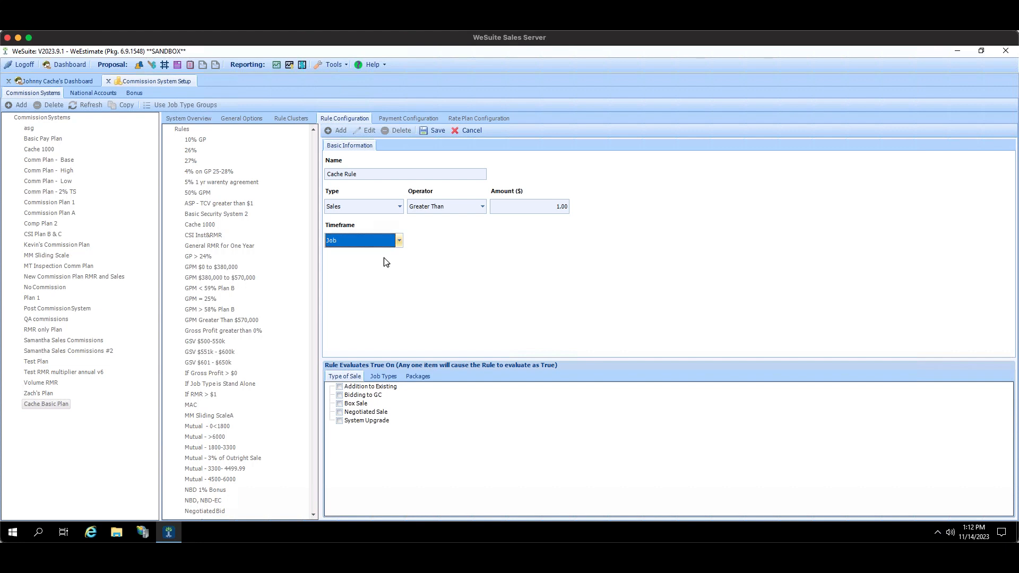
# Step: Review the sale types, job types and packages on which Cache Rule can evaluate as true
pyautogui.click(397, 376)
pyautogui.click(356, 379)
pyautogui.click(396, 378)
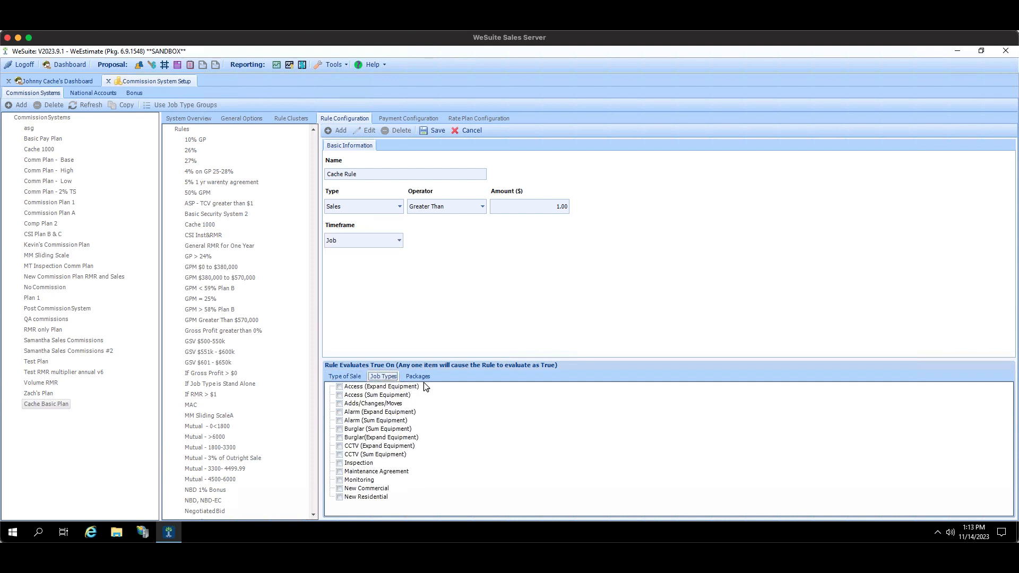
pyautogui.click(425, 378)
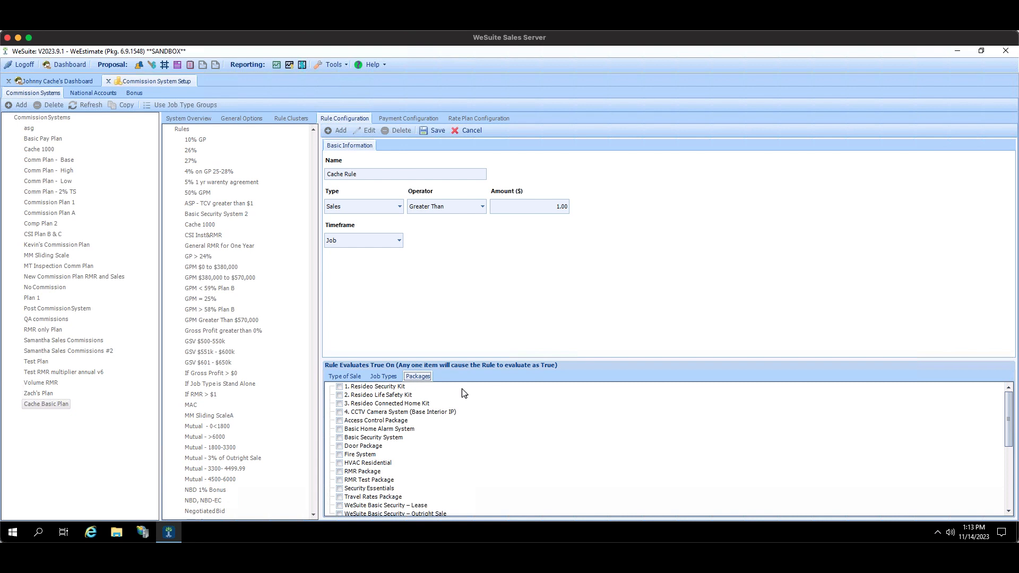
pyautogui.click(359, 377)
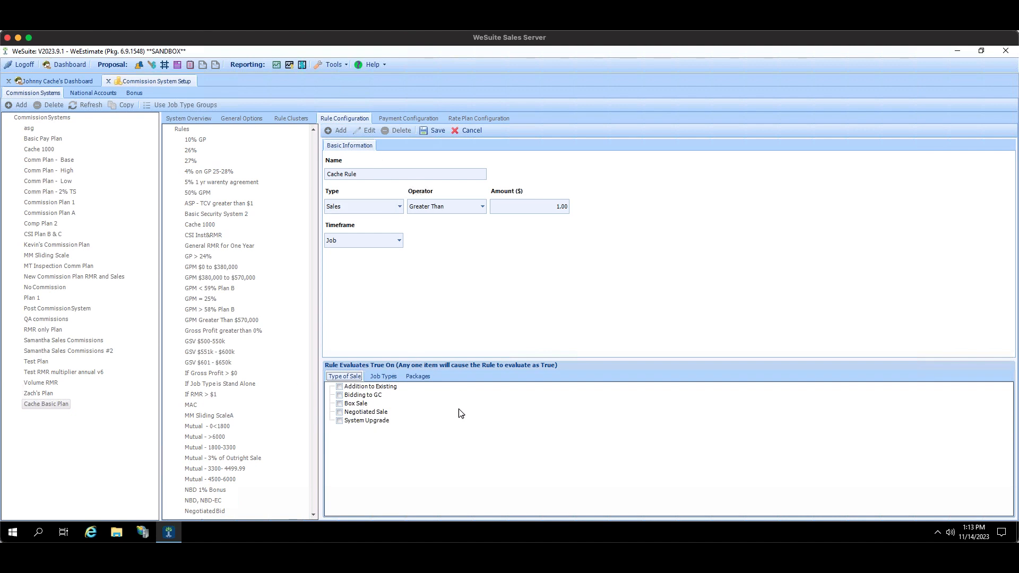
# Step: Select Addition to Existing, Box Sale and System Upgrade as Cache Rule's sale types, leaving Bidding to GC and Negotiated Sale unselected
pyautogui.click(340, 387)
pyautogui.click(339, 395)
pyautogui.click(340, 404)
pyautogui.click(340, 413)
pyautogui.click(340, 421)
pyautogui.click(340, 395)
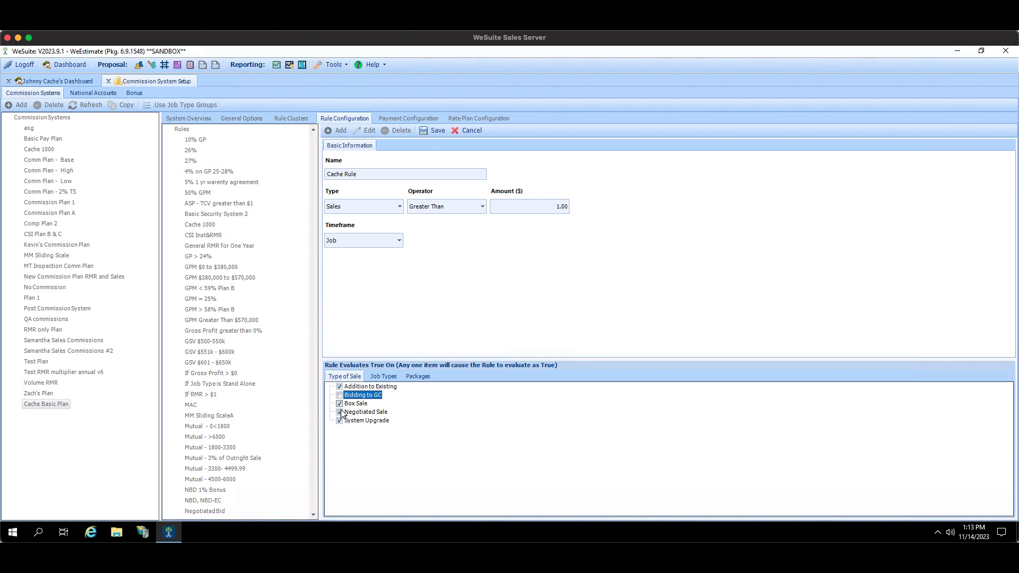
pyautogui.click(340, 413)
# Step: Leave all job types and packages unselected for Cache Rule and save the rule
pyautogui.click(379, 377)
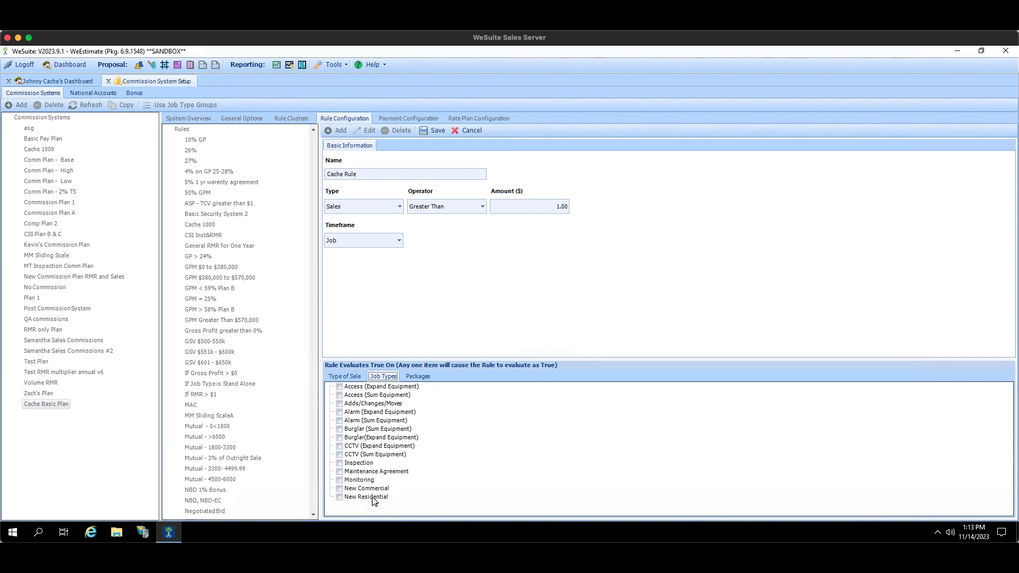
pyautogui.click(412, 380)
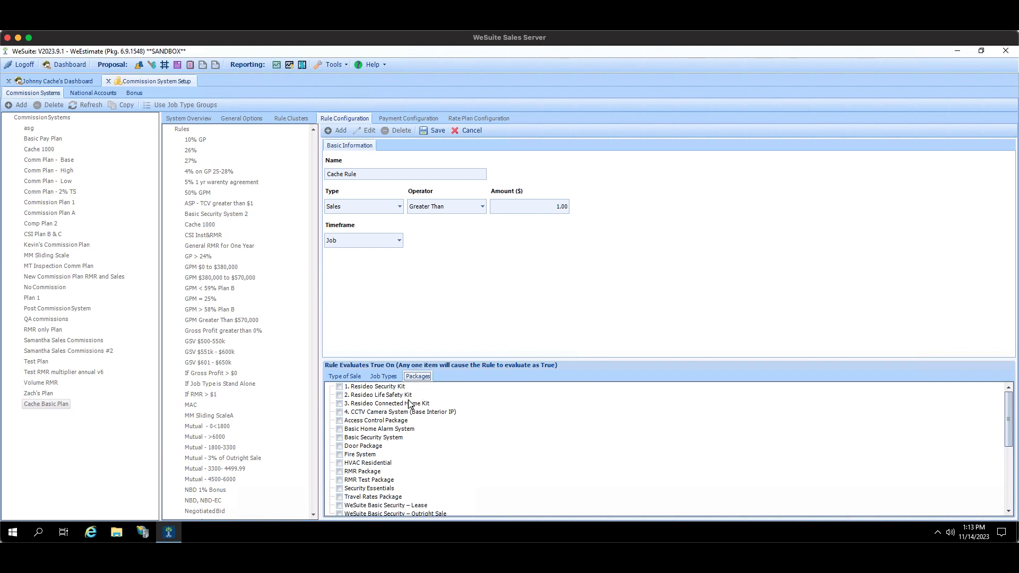
pyautogui.click(352, 175)
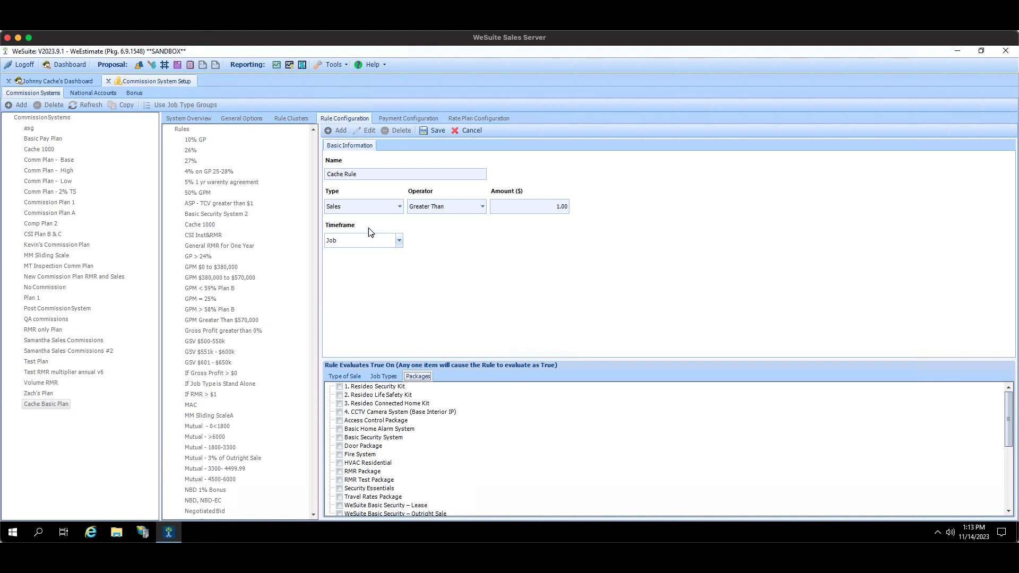
pyautogui.click(435, 131)
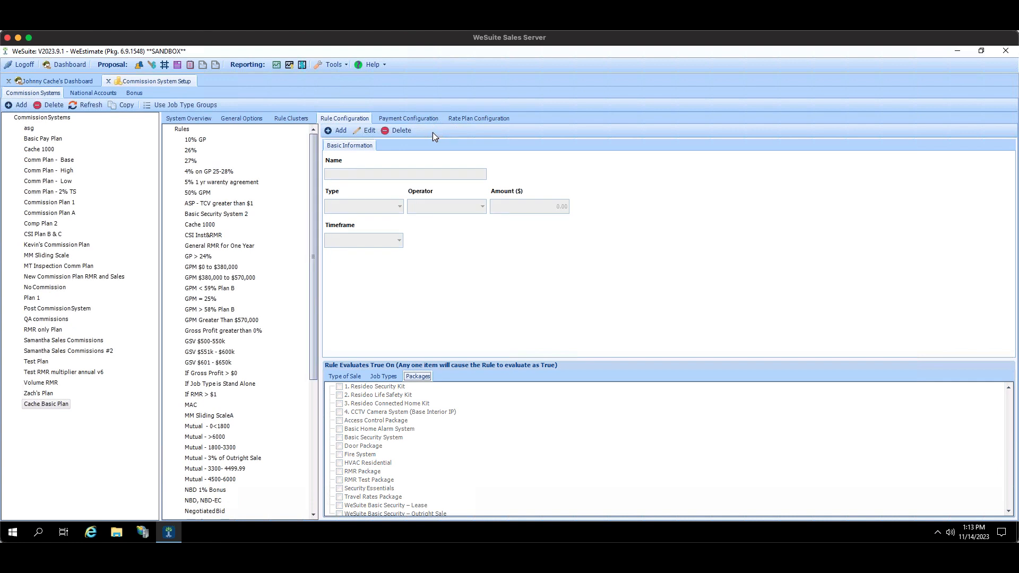
# Step: Look through the existing rule clusters and revisit the payment and rule configurations of Cache Basic Plan
pyautogui.click(295, 120)
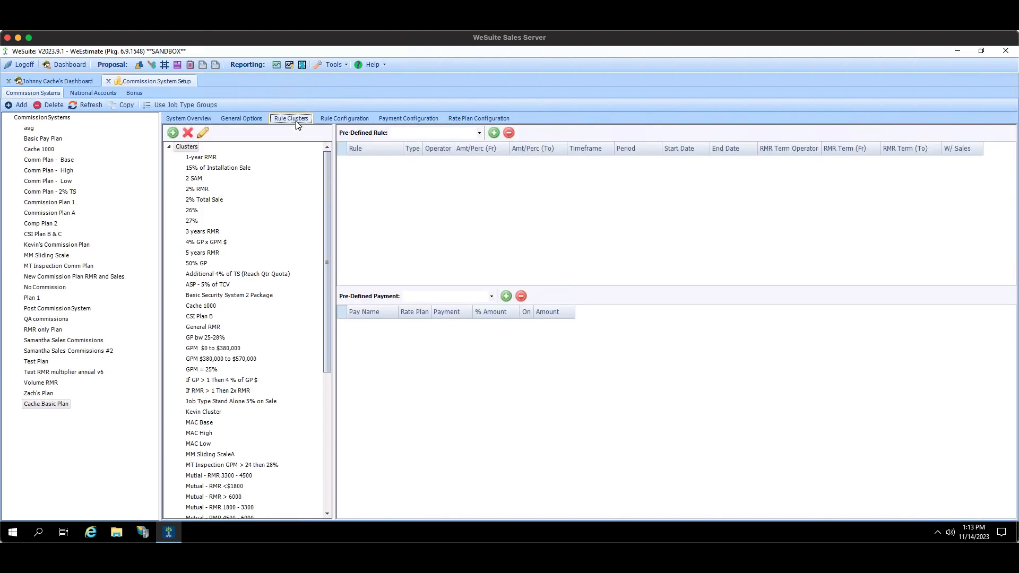
pyautogui.moveTo(327, 223); pyautogui.dragTo(345, 415)
pyautogui.scroll(7, 212, 146)
pyautogui.click(435, 122)
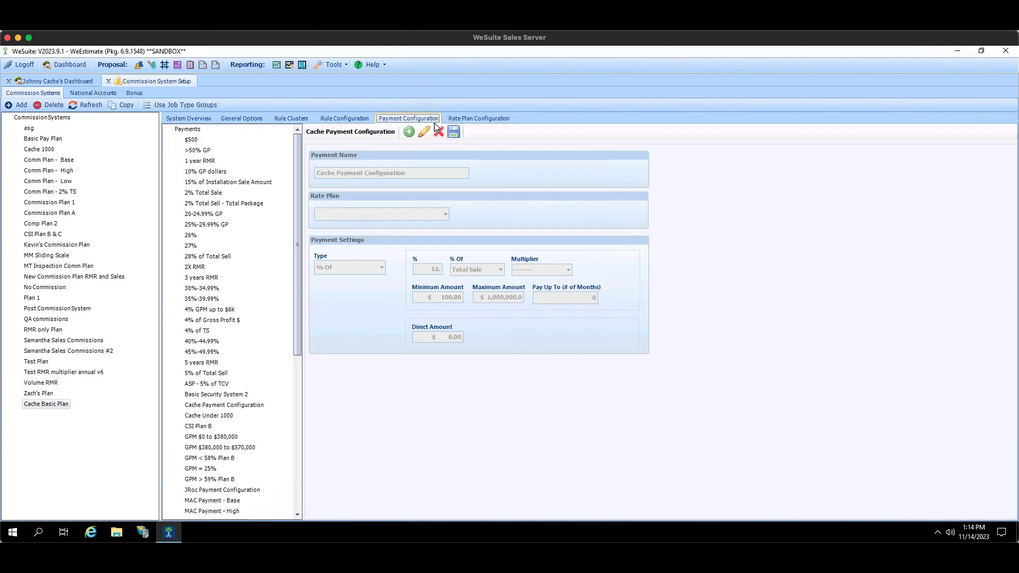
pyautogui.click(361, 119)
pyautogui.click(291, 118)
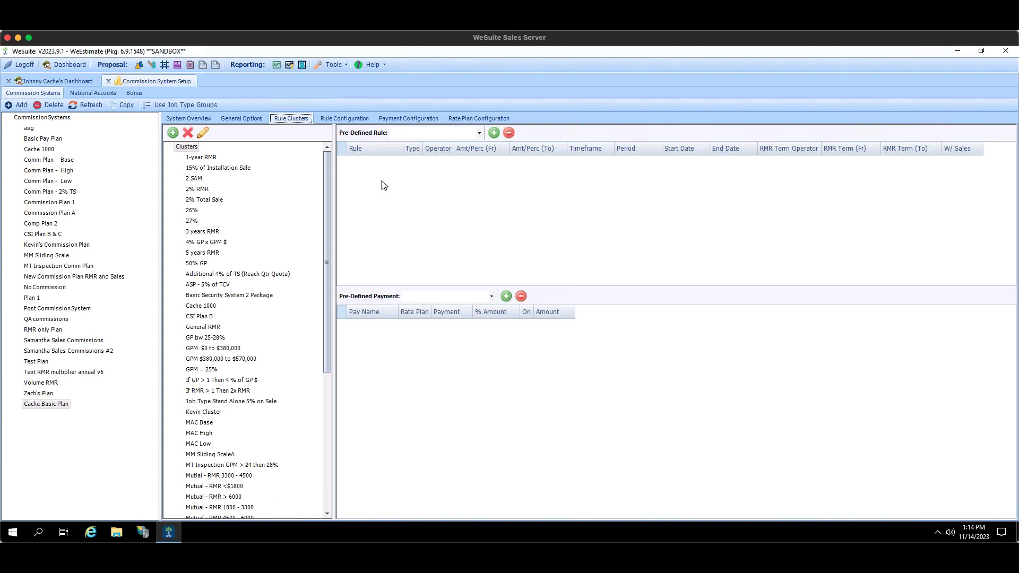
# Step: Create a new commission rule cluster named Cache Cluster
pyautogui.click(173, 132)
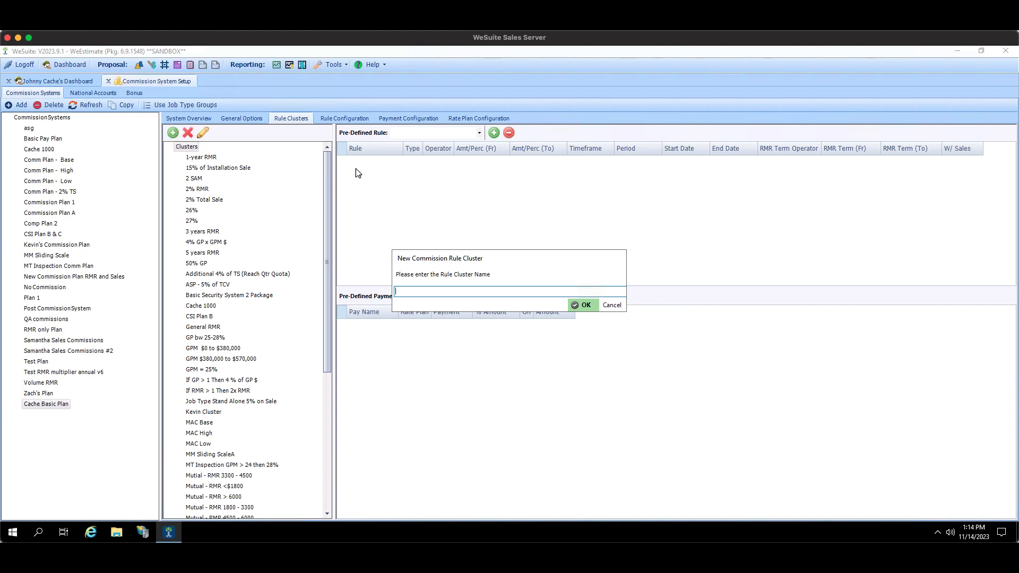
pyautogui.write('Cache Cluster')
pyautogui.press('Return')
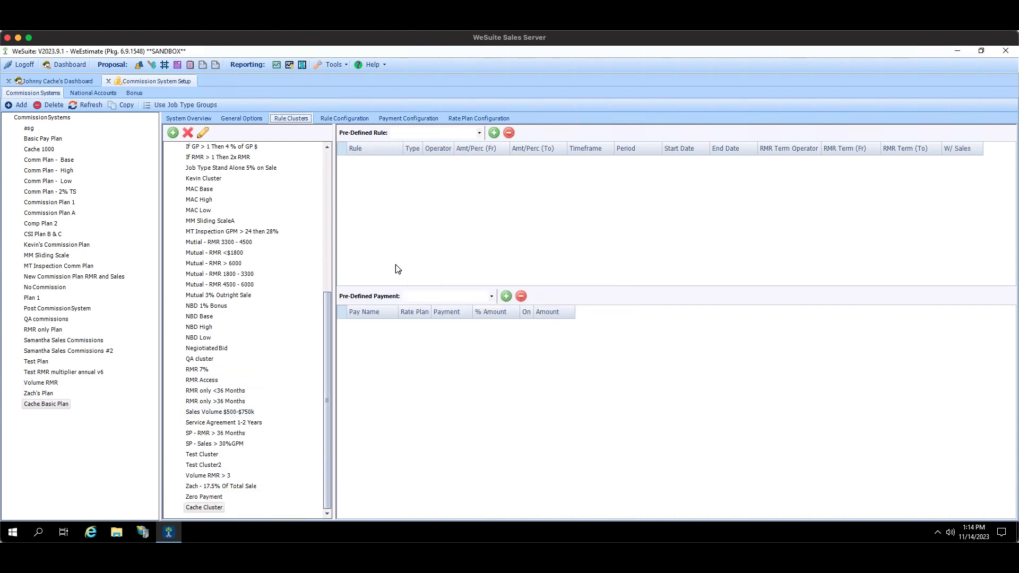
# Step: Add the pre-defined rule Cache Rule to Cache Cluster
pyautogui.click(481, 134)
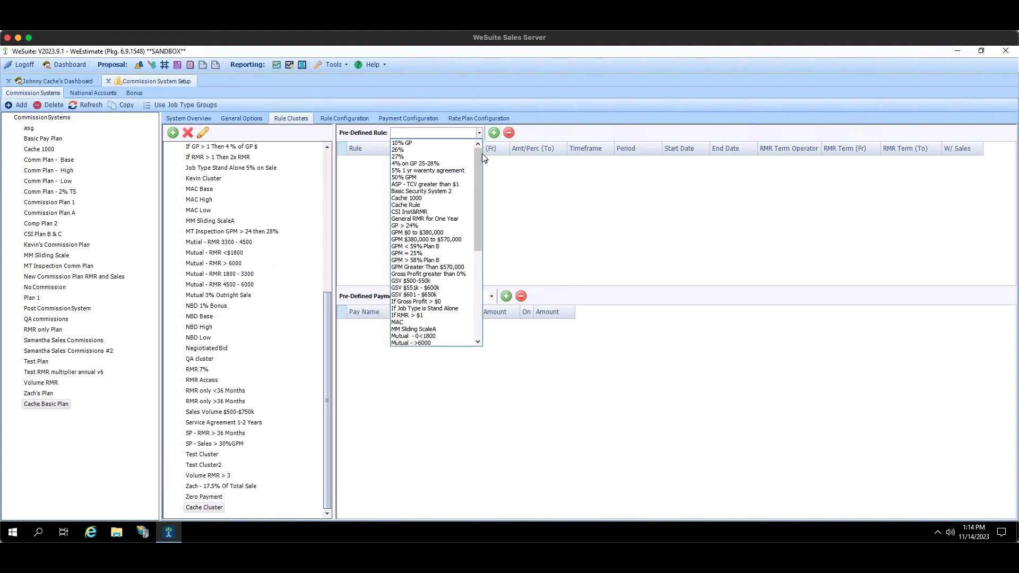
pyautogui.moveTo(477, 164)
pyautogui.mouseDown()
pyautogui.moveTo(492, 206)
pyautogui.moveTo(483, 246)
pyautogui.moveTo(491, 176)
pyautogui.mouseUp()
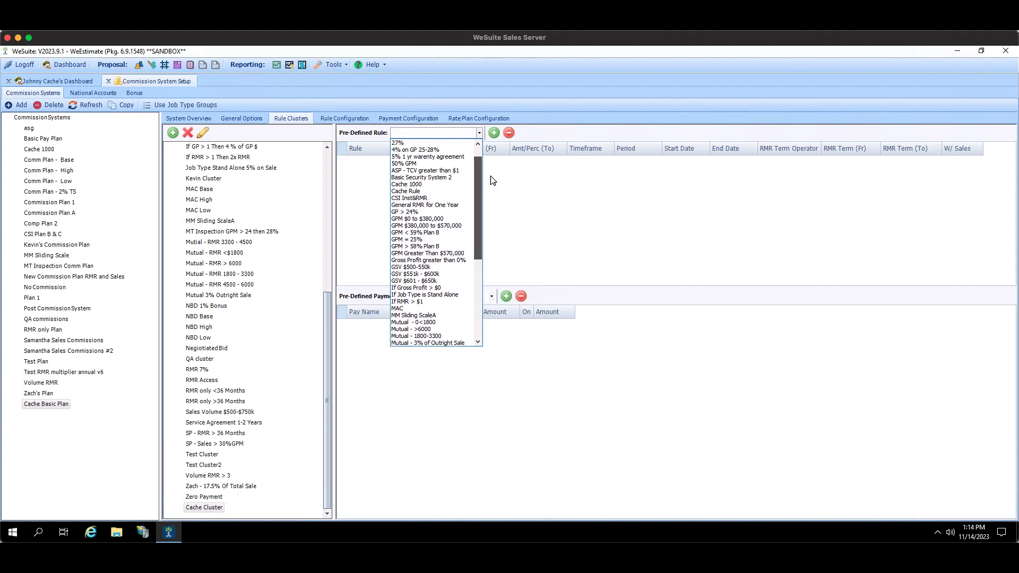
pyautogui.click(427, 192)
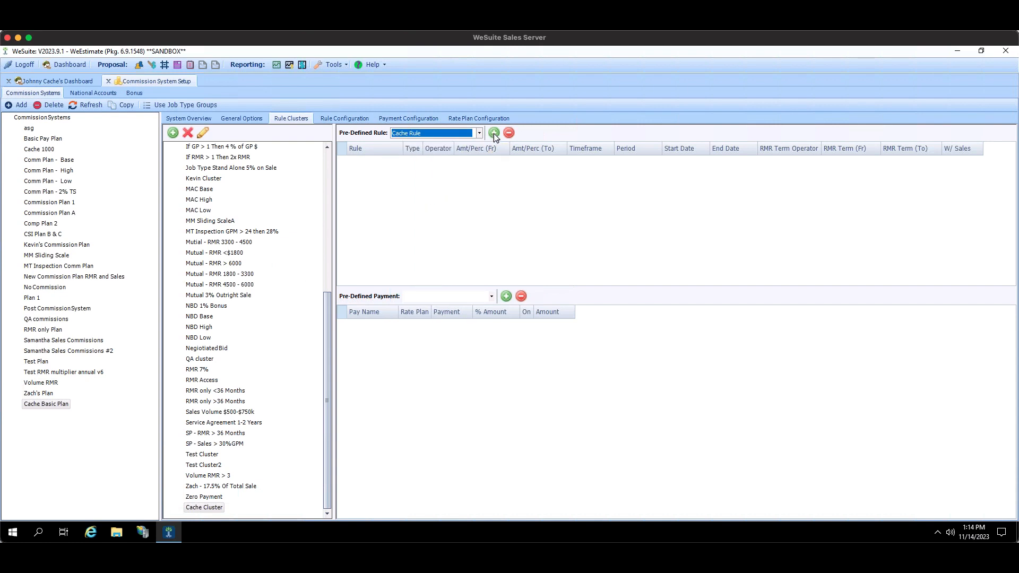
pyautogui.click(495, 135)
# Step: Browse the other pre-defined rules available for Cache Cluster without choosing one
pyautogui.click(481, 137)
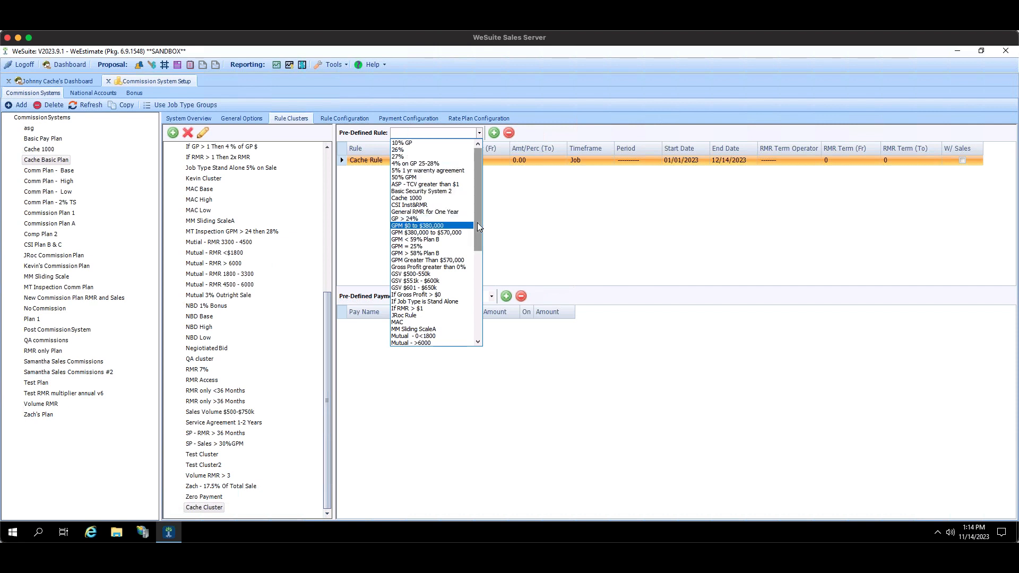
pyautogui.moveTo(482, 219); pyautogui.dragTo(488, 344)
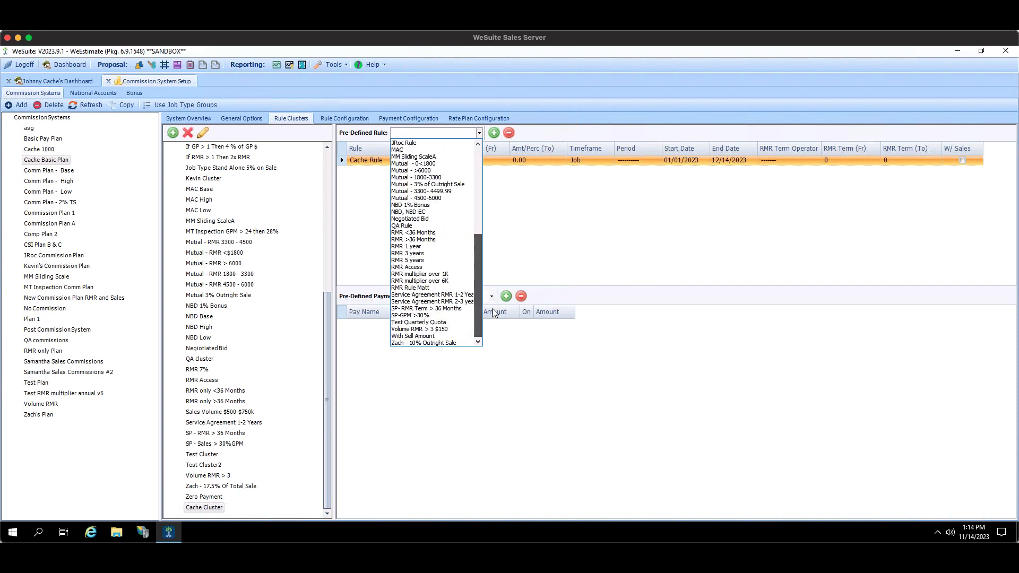
pyautogui.moveTo(493, 307); pyautogui.dragTo(512, 205)
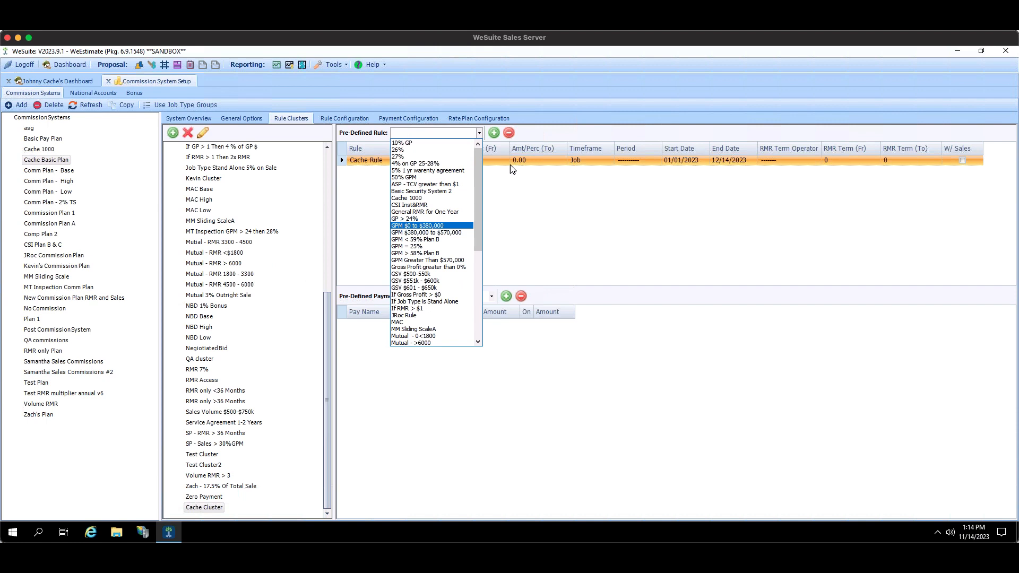
pyautogui.click(626, 206)
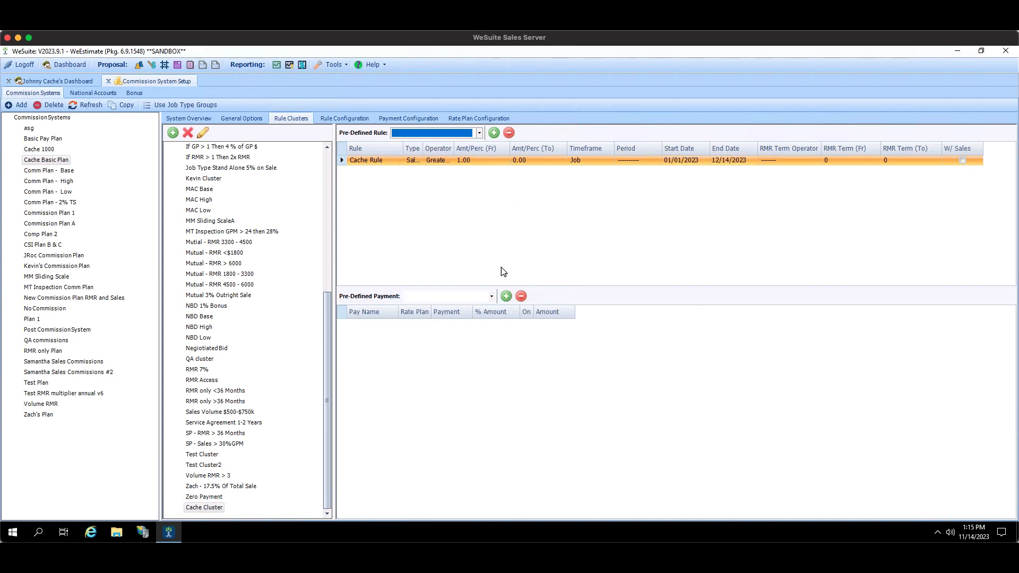
# Step: Add the pre-defined payment Cache Payment Configuration to Cache Cluster
pyautogui.click(491, 297)
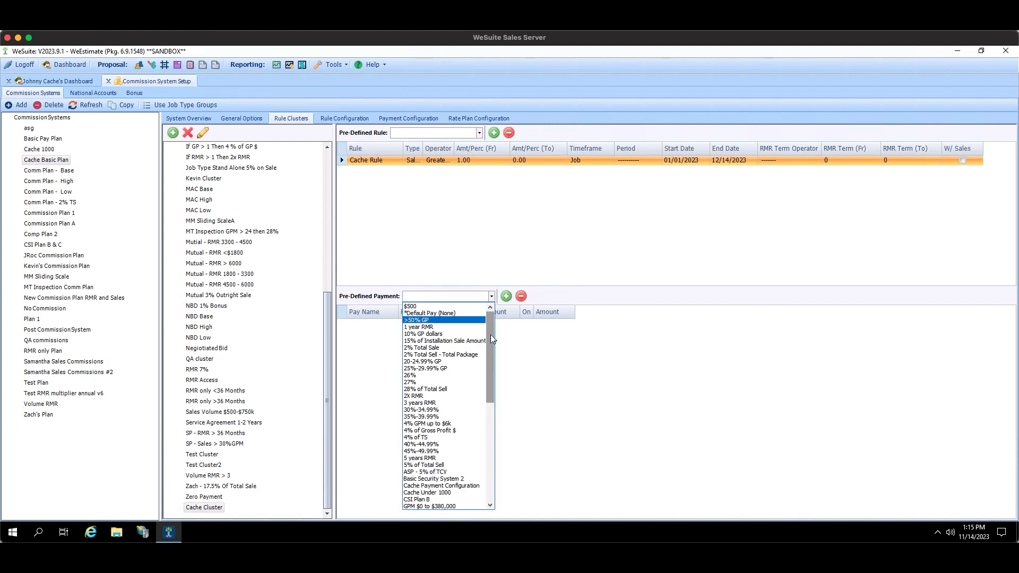
pyautogui.moveTo(489, 336); pyautogui.dragTo(504, 302)
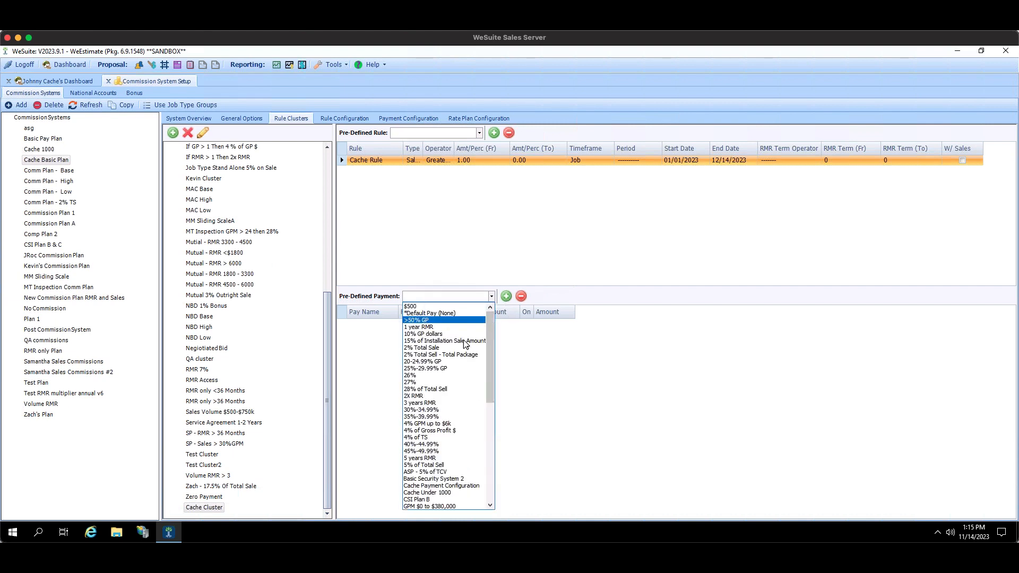
pyautogui.moveTo(485, 360); pyautogui.dragTo(490, 414)
pyautogui.click(453, 371)
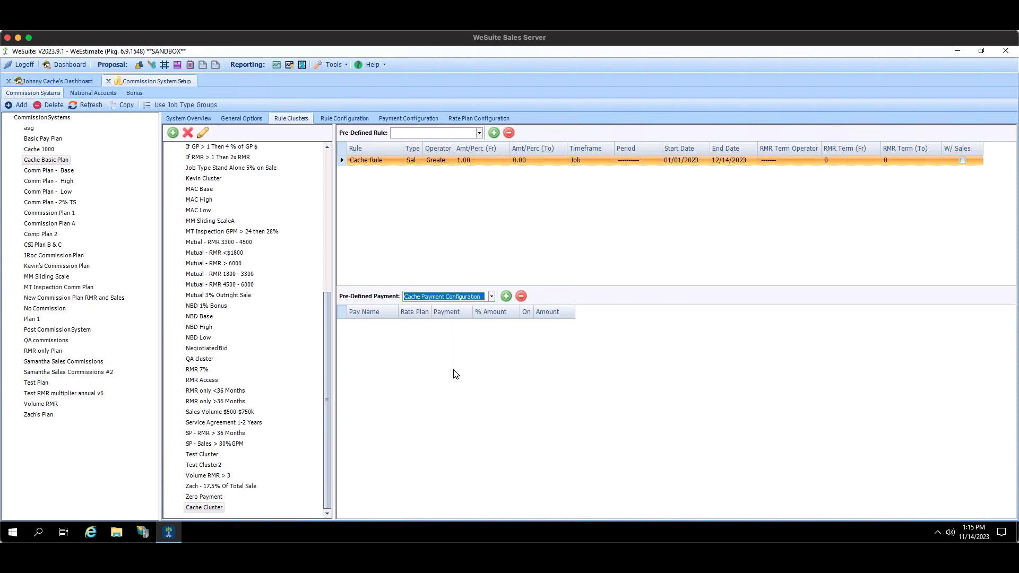
pyautogui.click(504, 299)
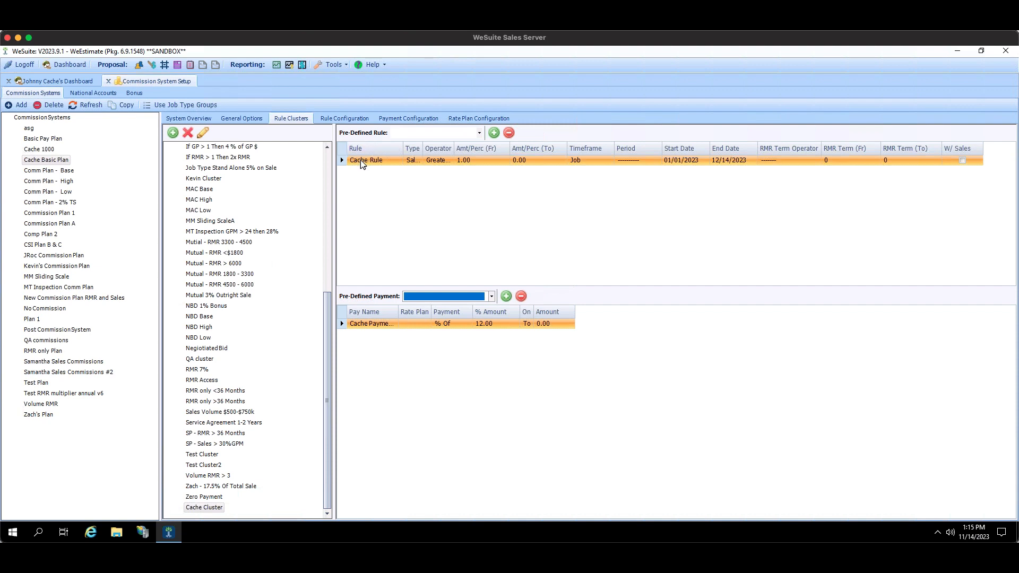
# Step: Fit the rule and payment columns of Cache Cluster to their contents and examine the rule's start and end dates
pyautogui.doubleClick(422, 148)
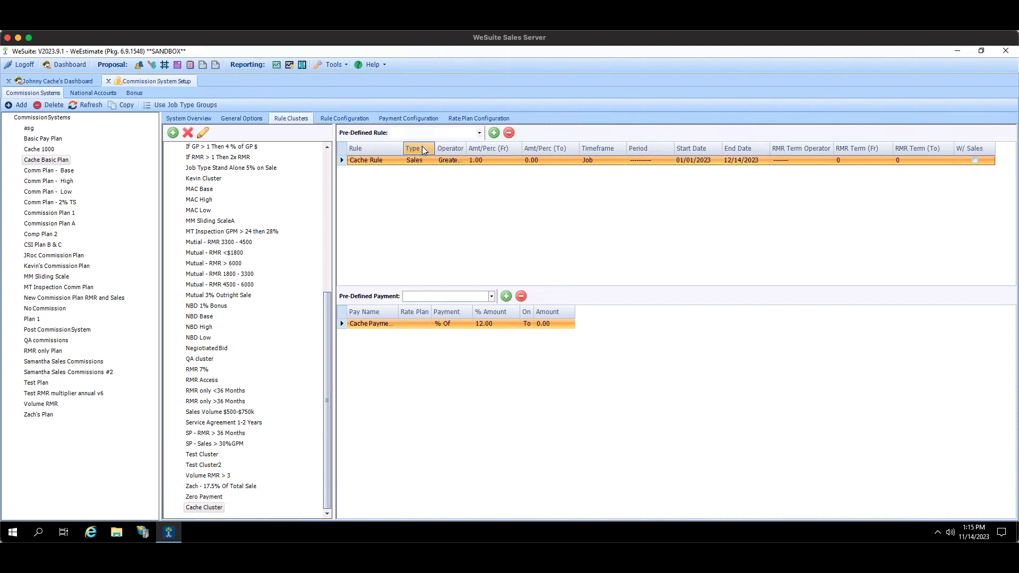
pyautogui.doubleClick(466, 148)
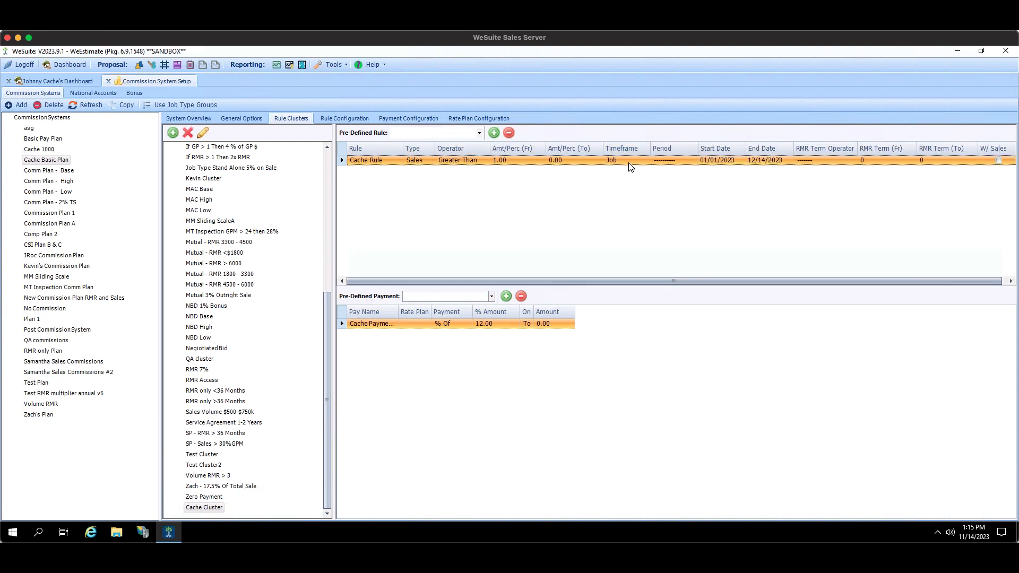
pyautogui.click(728, 161)
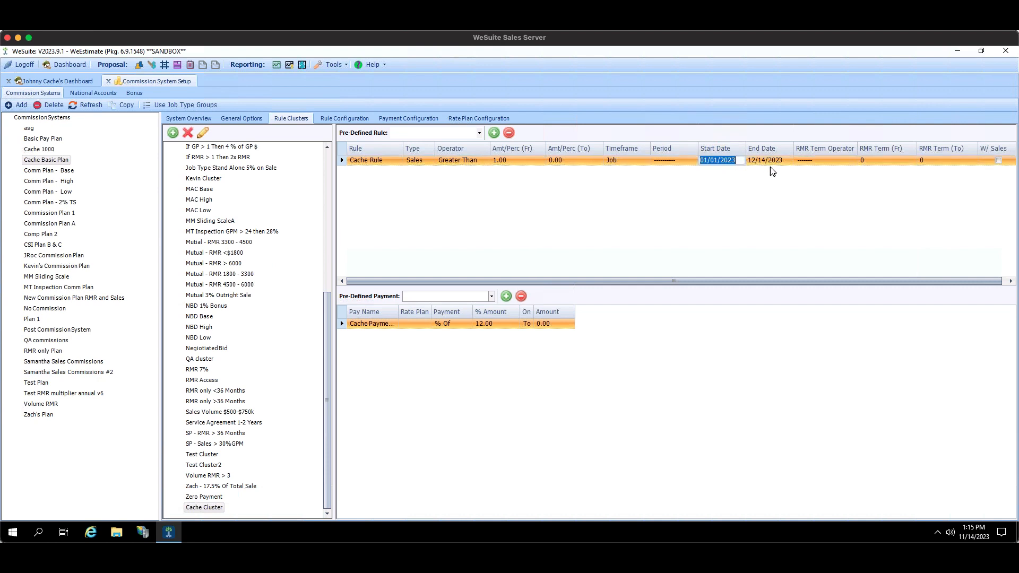
pyautogui.click(773, 162)
pyautogui.moveTo(728, 281); pyautogui.dragTo(809, 280)
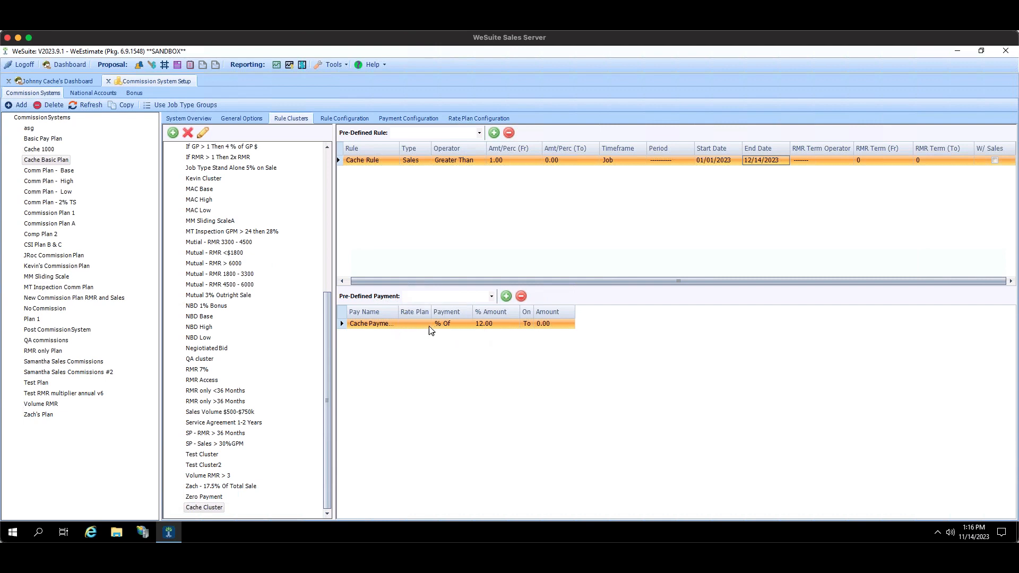
pyautogui.doubleClick(519, 312)
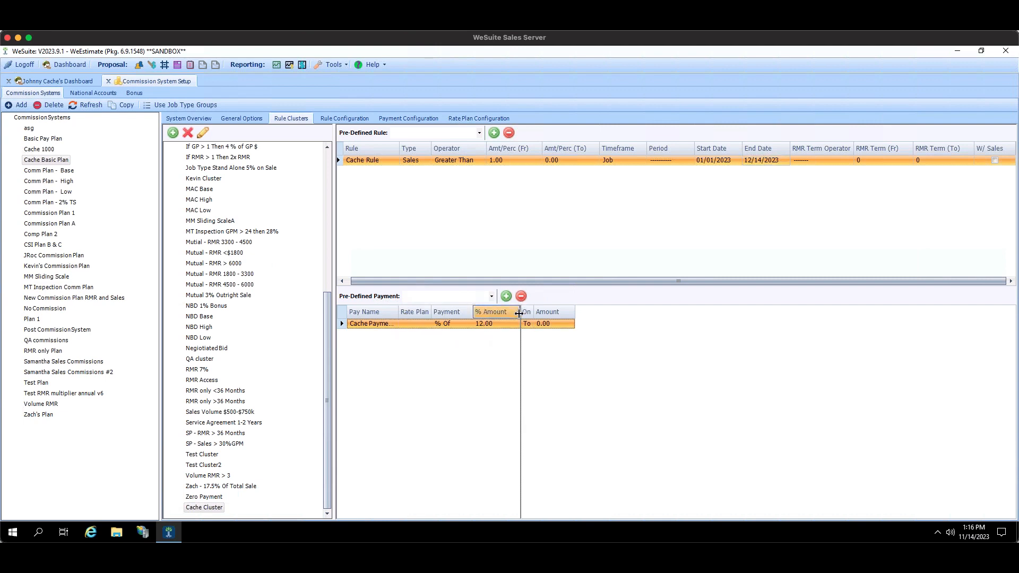
pyautogui.doubleClick(565, 313)
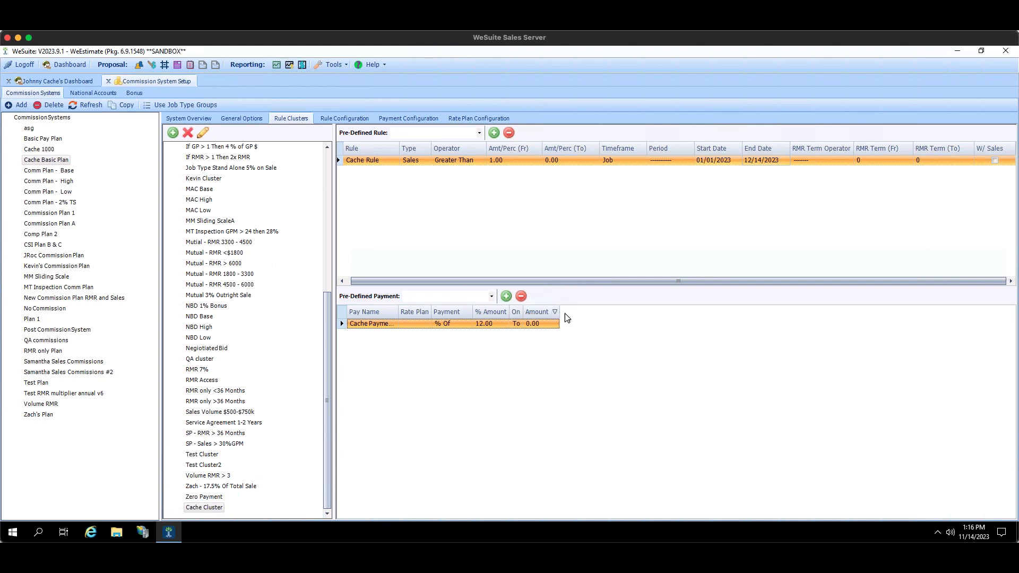
# Step: Edit Cache Basic Plan's general options and set the Charge to Customer after amount to $0.01
pyautogui.click(261, 120)
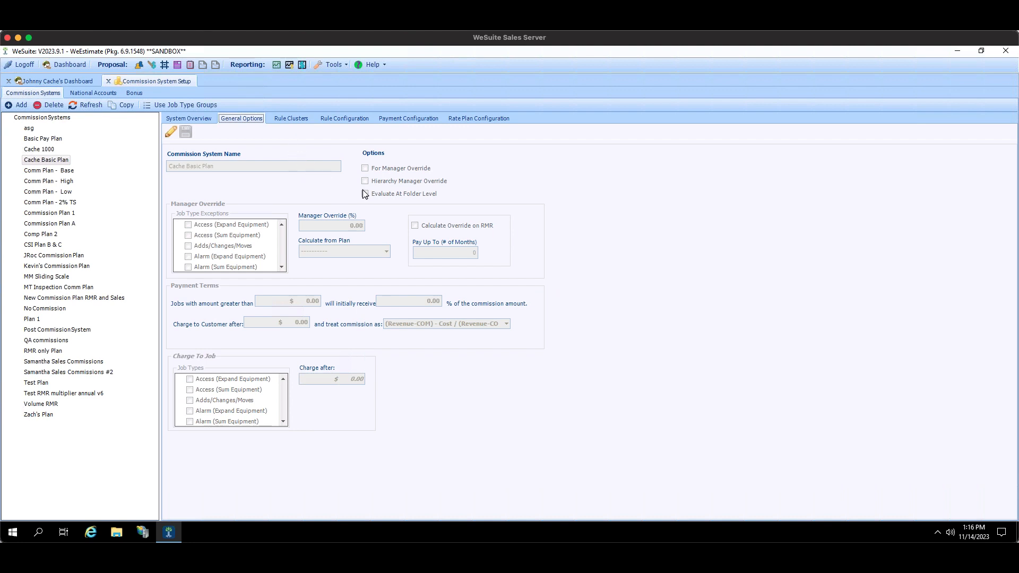
pyautogui.click(168, 132)
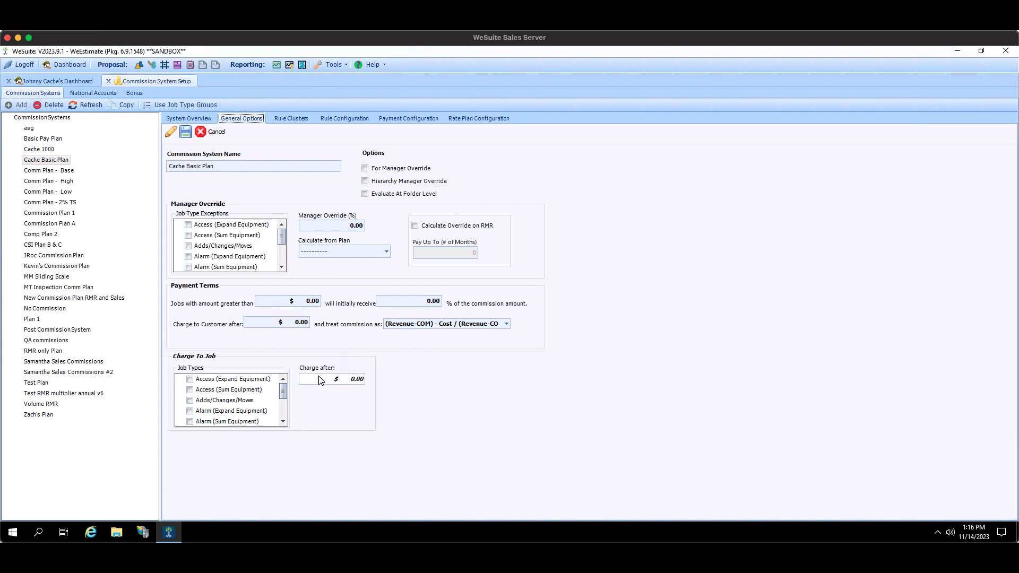
pyautogui.click(303, 325)
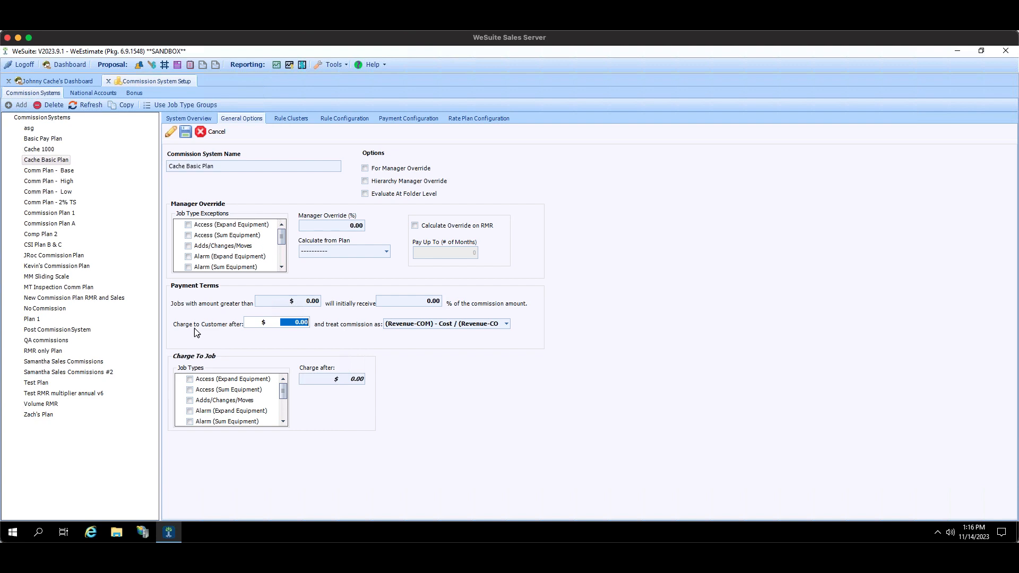
pyautogui.moveTo(296, 324); pyautogui.dragTo(302, 324)
pyautogui.write('1')
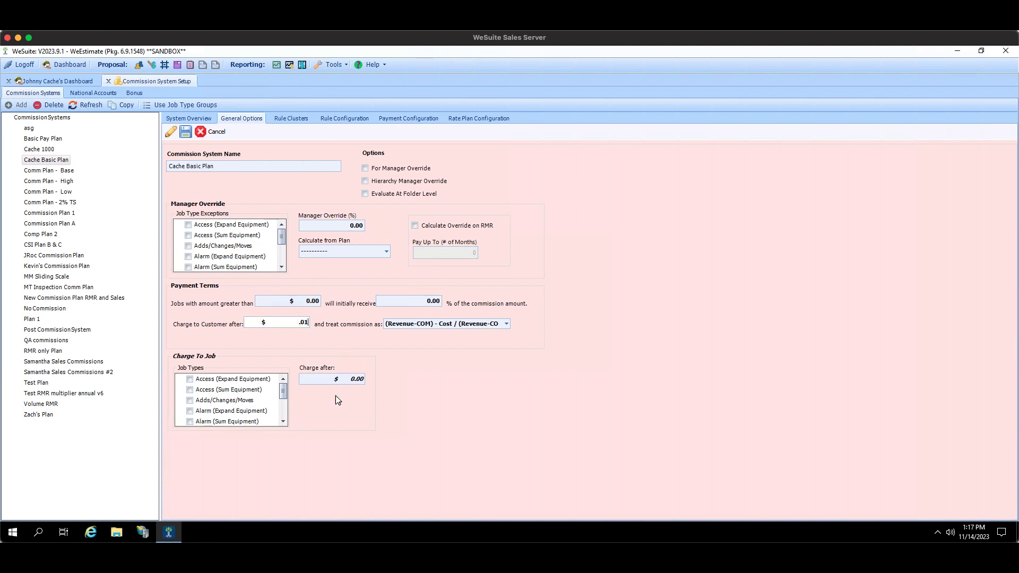
pyautogui.moveTo(282, 397); pyautogui.dragTo(284, 393)
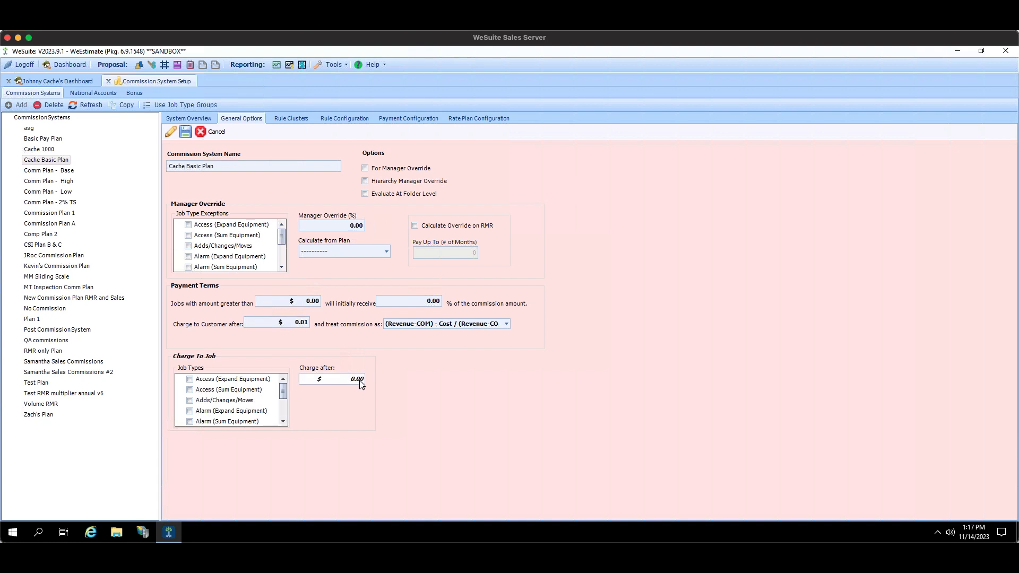
# Step: Set Cache Basic Plan's Charge to Customer after amount to $0.00 and save the general options
pyautogui.click(354, 380)
pyautogui.click(307, 325)
pyautogui.doubleClick(306, 324)
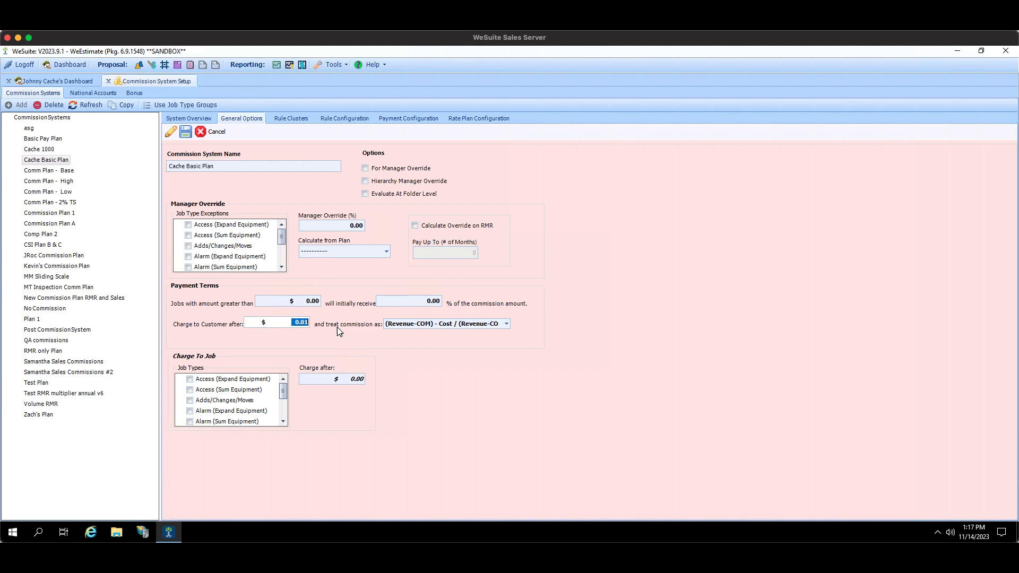
pyautogui.write('0.00')
pyautogui.click(188, 134)
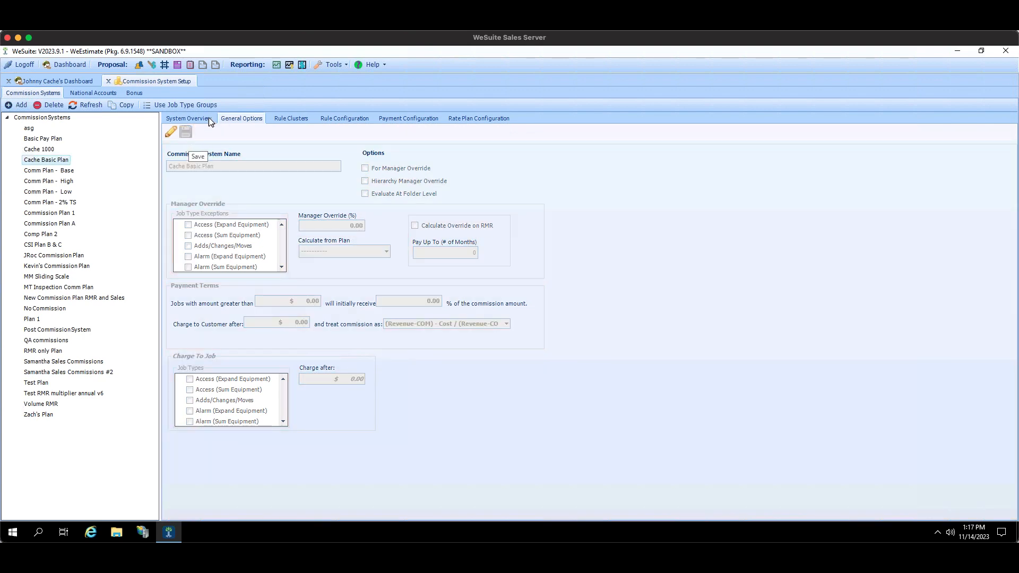
# Step: Add Cache Cluster from the available clusters to Cache Basic Plan's system overview and expand its rule and payment details
pyautogui.click(209, 119)
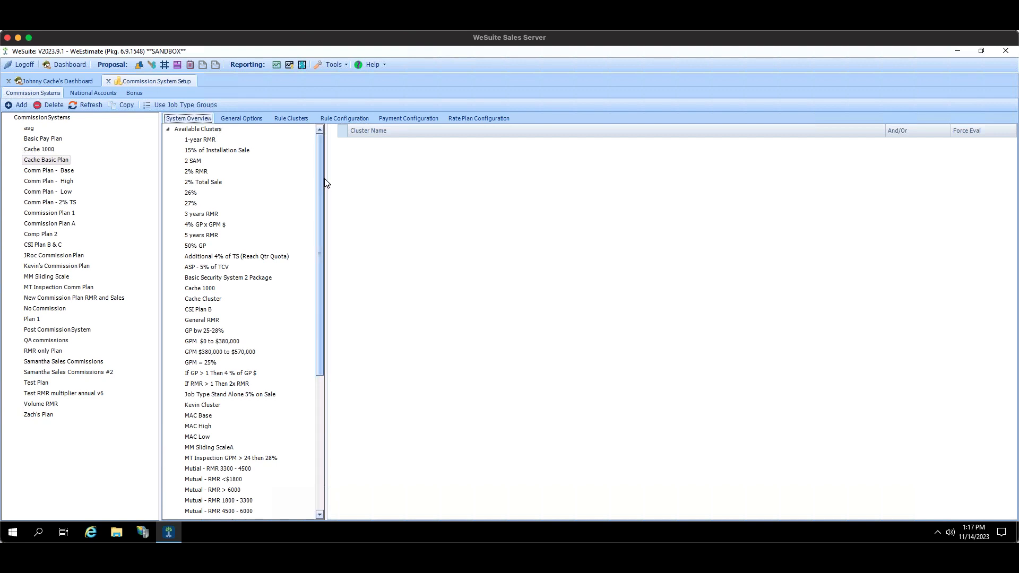
pyautogui.moveTo(320, 181); pyautogui.dragTo(338, 143)
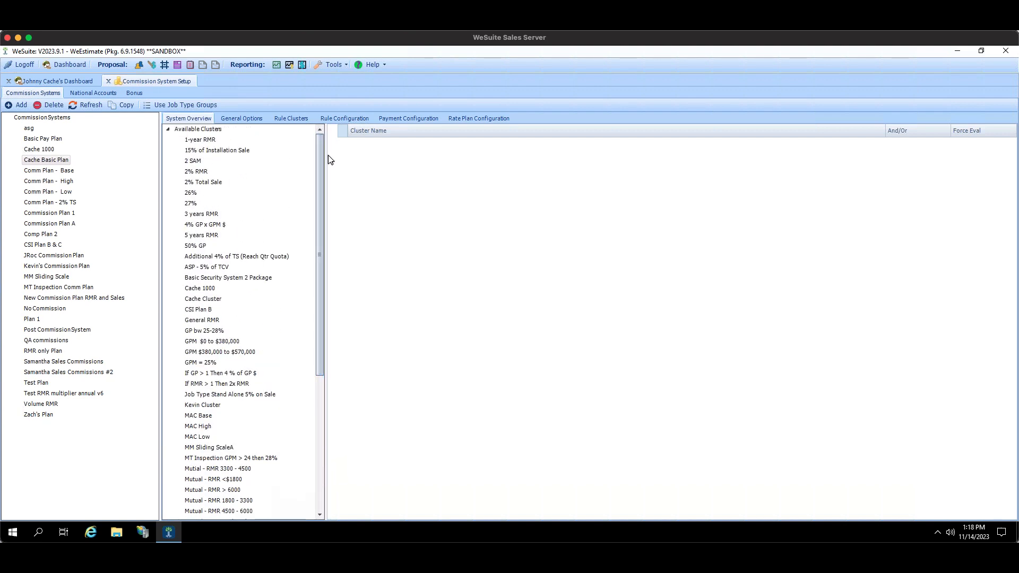
pyautogui.moveTo(207, 303); pyautogui.dragTo(443, 222)
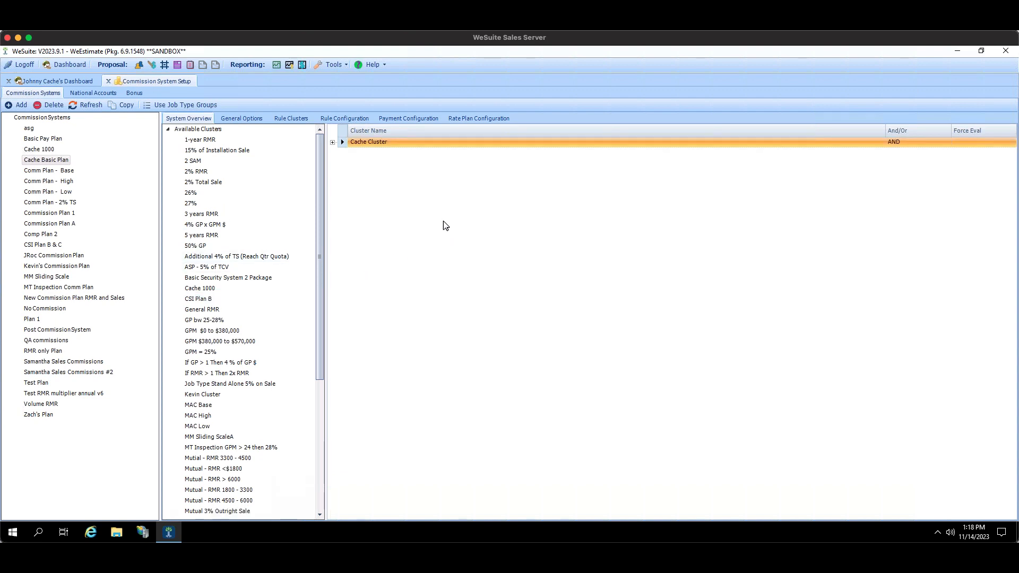
pyautogui.click(333, 142)
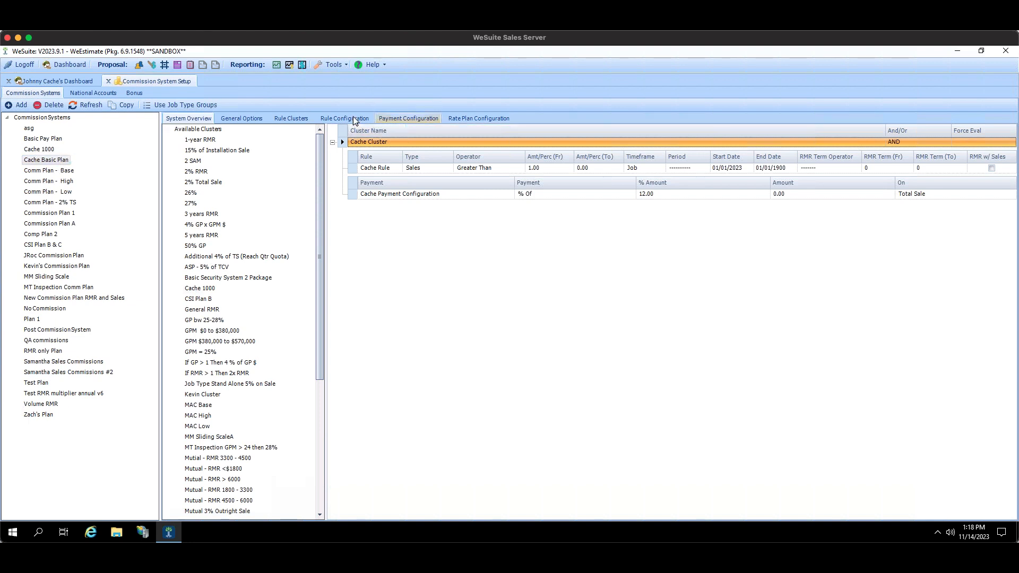
# Step: Try to leave the system overview for the rule configuration and the general options
pyautogui.click(366, 119)
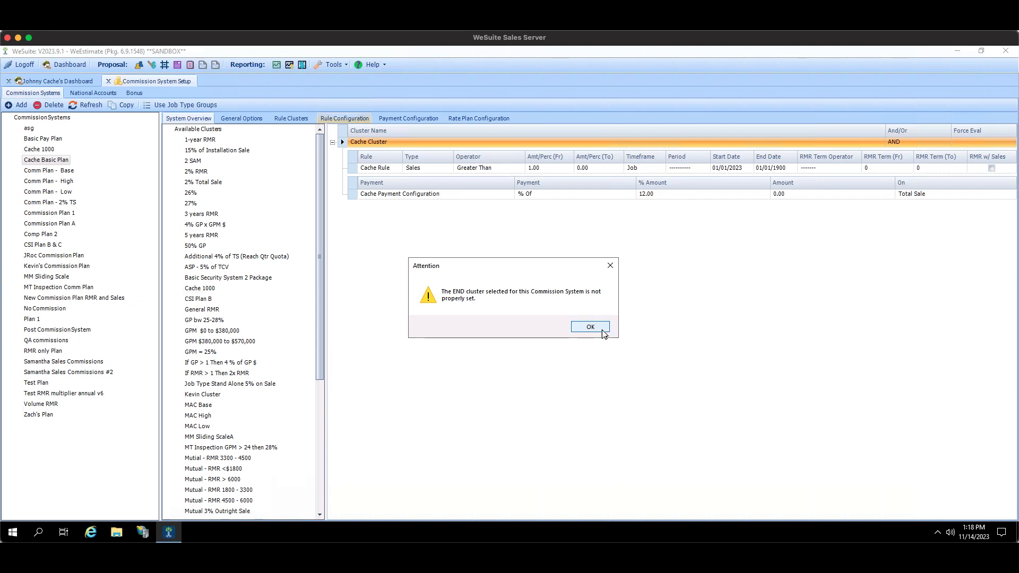
pyautogui.click(598, 326)
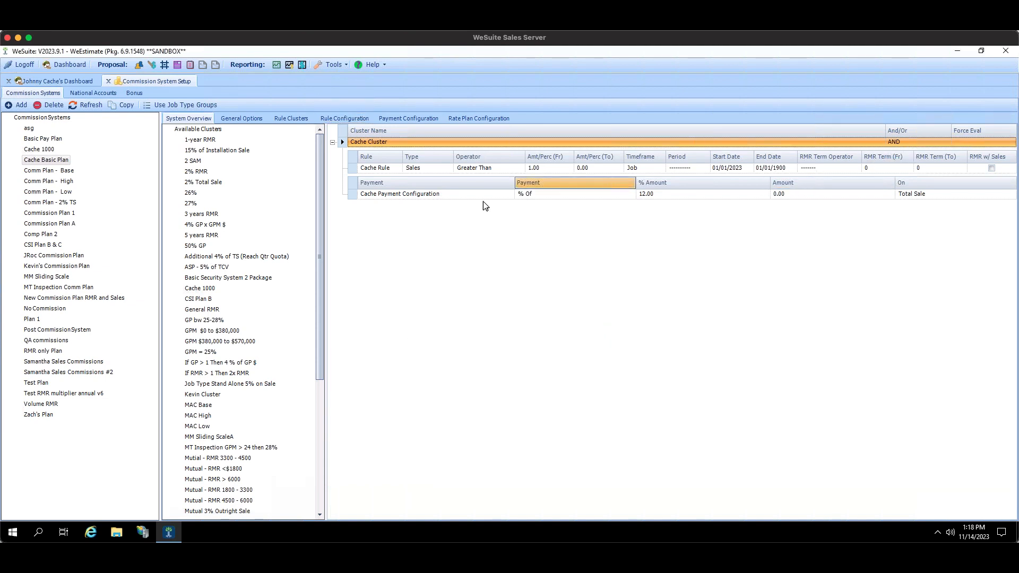
pyautogui.click(247, 118)
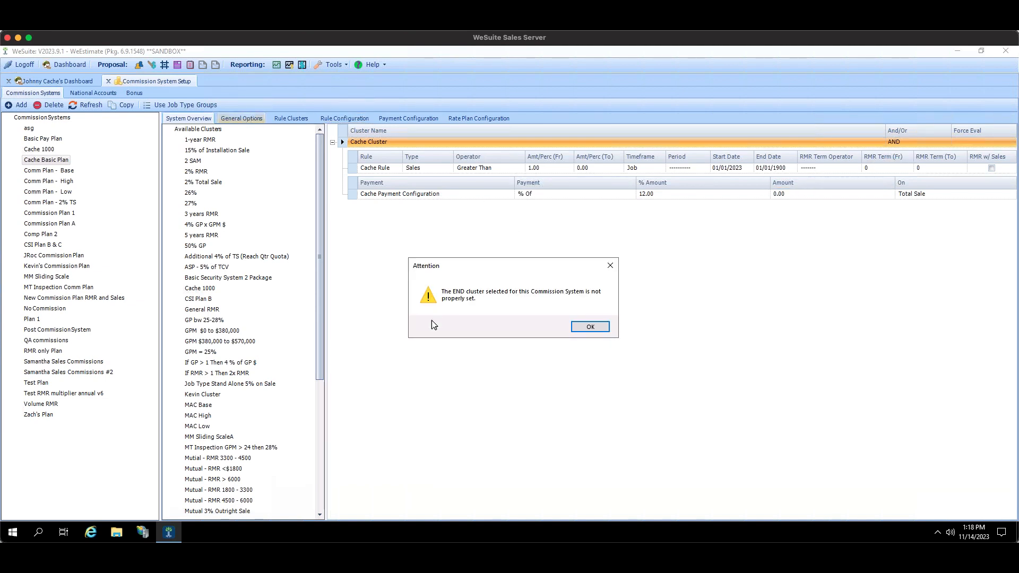
pyautogui.click(605, 327)
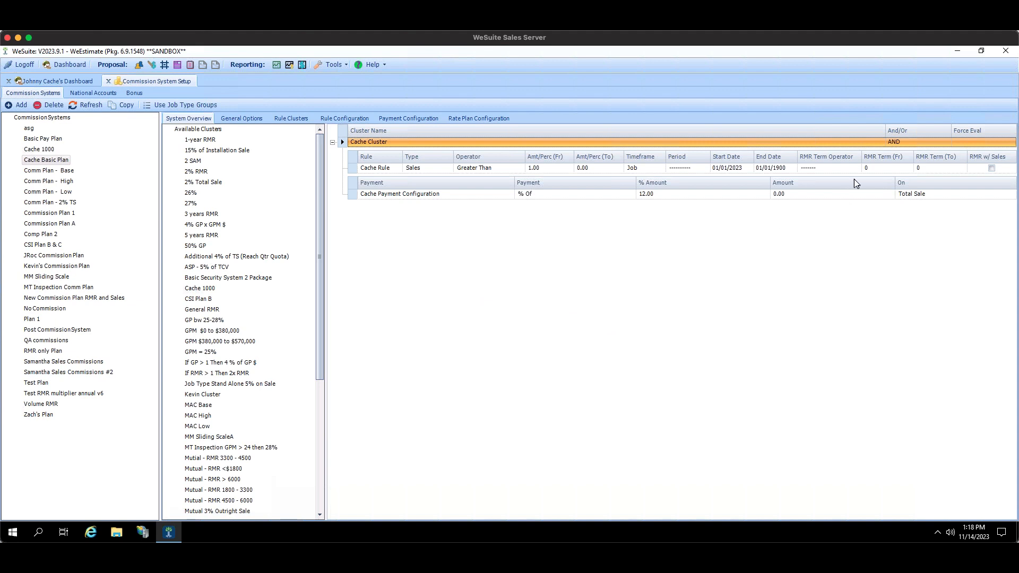
# Step: Set Cache Cluster's And/Or operator to END in Cache Basic Plan and check its Force Eval setting
pyautogui.click(945, 142)
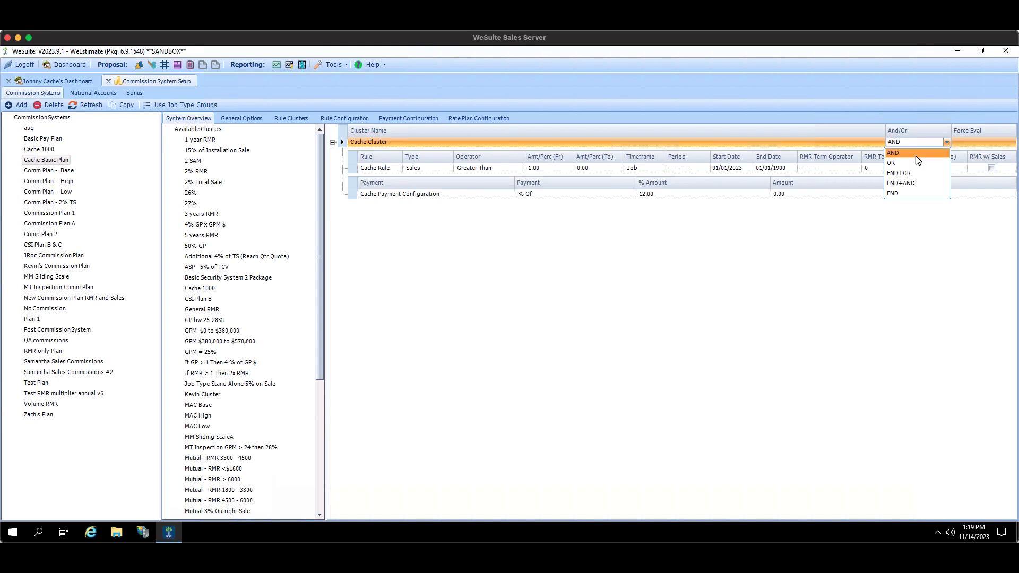
pyautogui.click(903, 193)
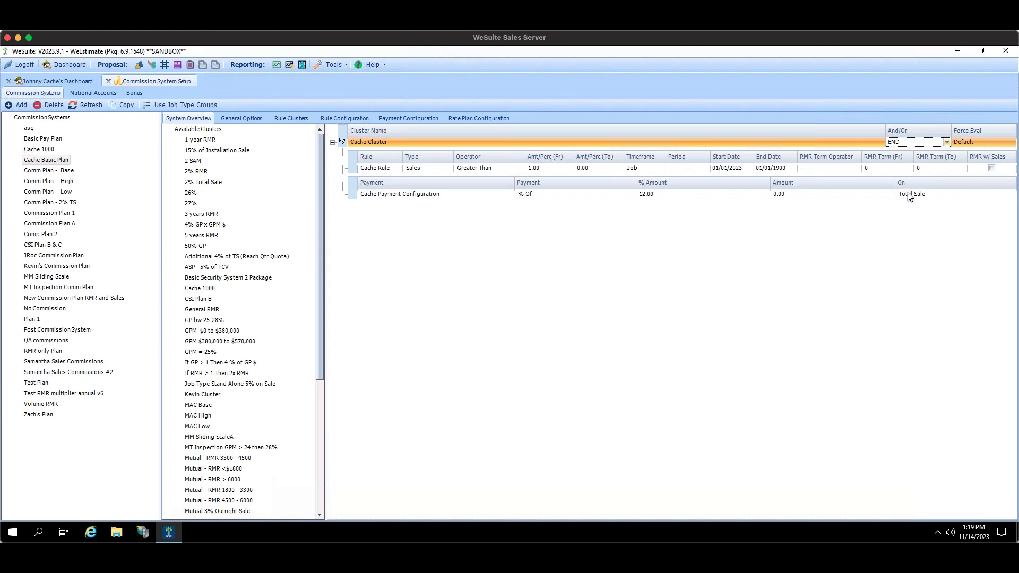
pyautogui.click(948, 143)
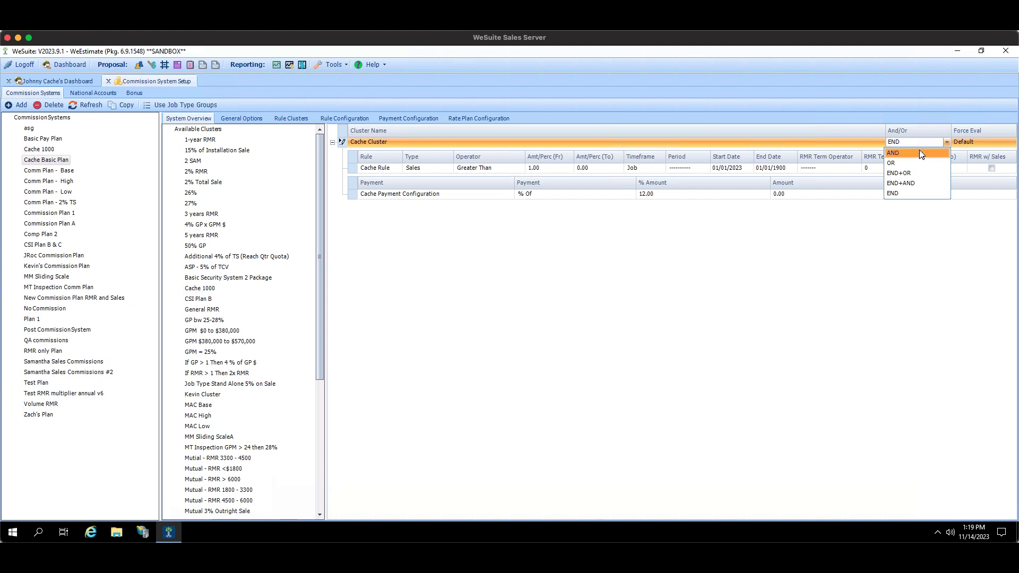
pyautogui.click(915, 154)
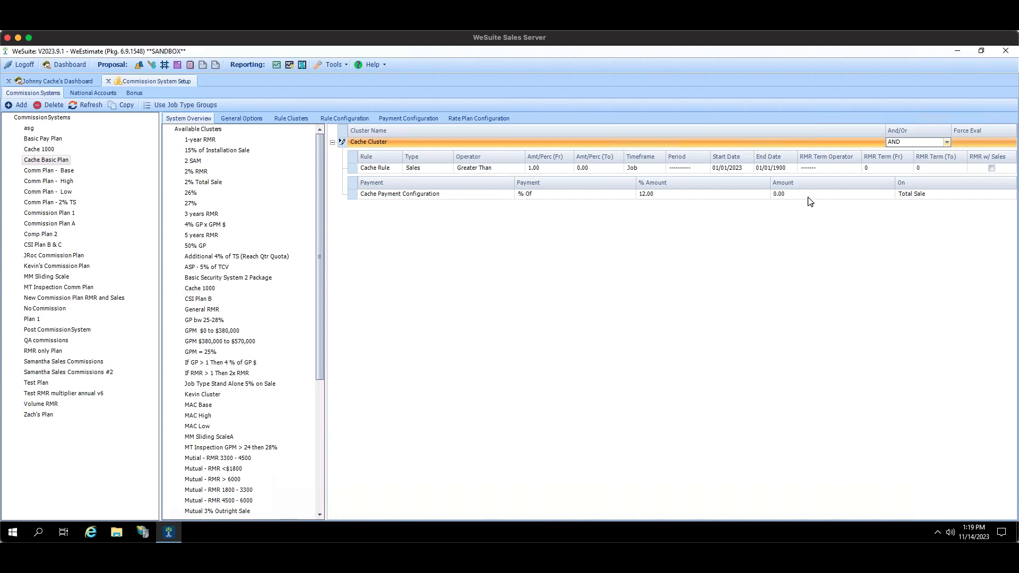
pyautogui.click(914, 145)
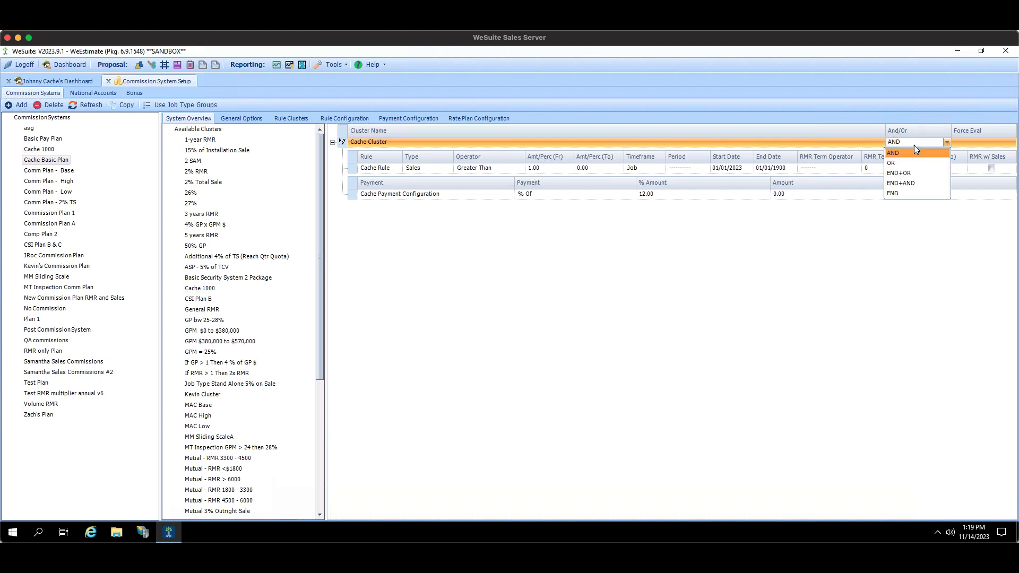
pyautogui.click(901, 193)
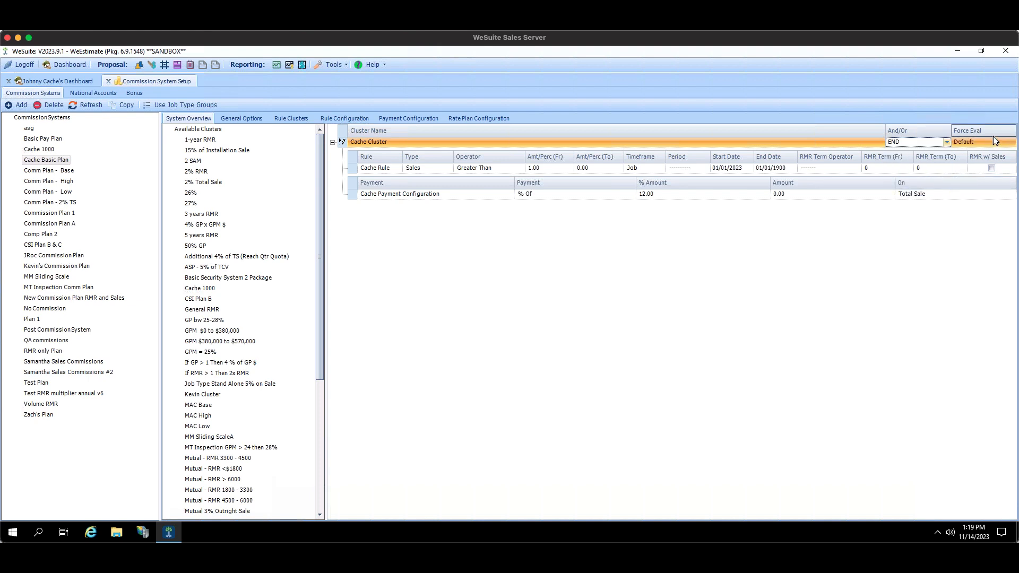
pyautogui.click(1011, 144)
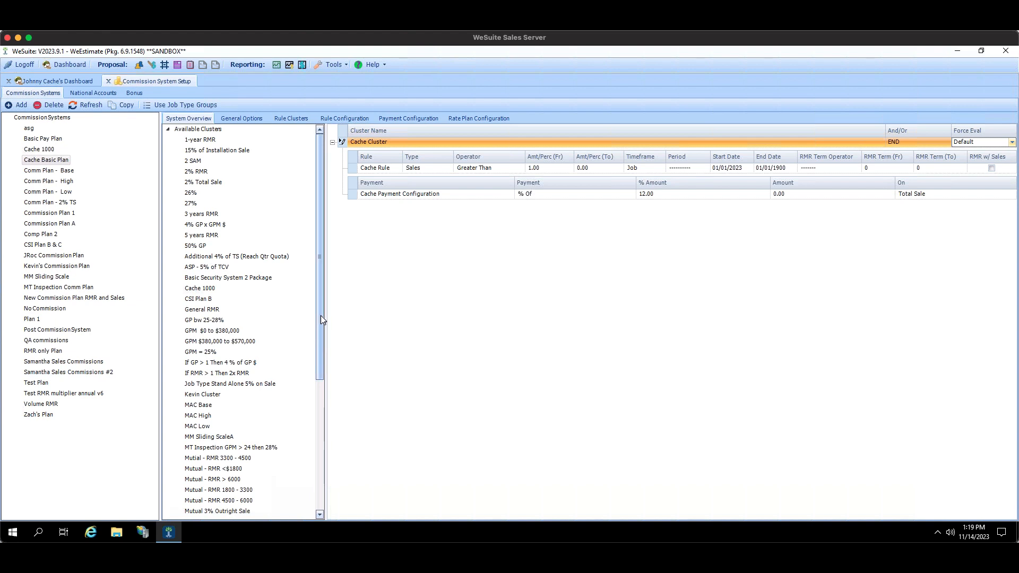
pyautogui.moveTo(321, 315); pyautogui.dragTo(323, 331)
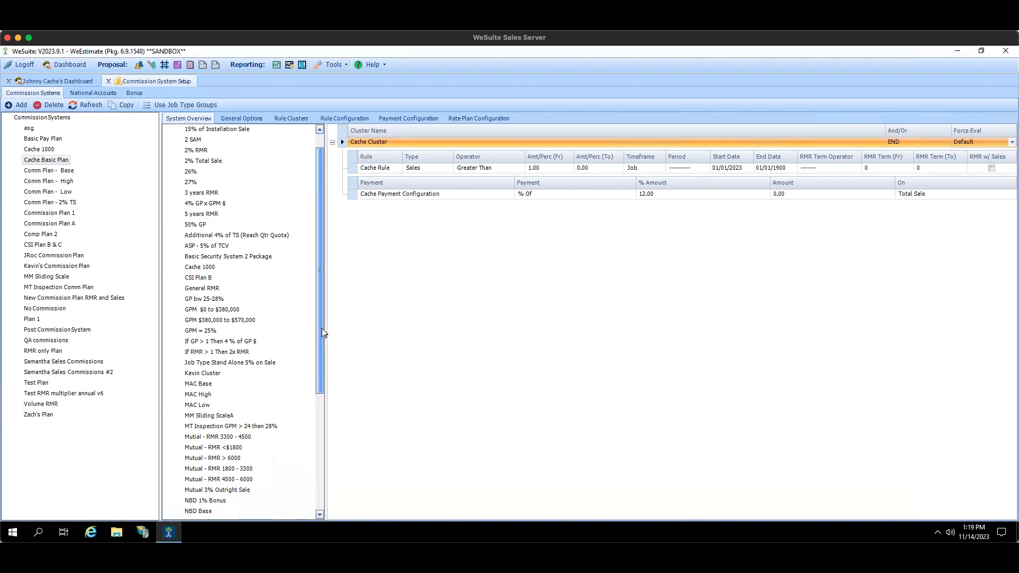
# Step: Open the first existing Sales Commissions system and review its rate plan, payment, rule, cluster and general options pages
pyautogui.click(88, 366)
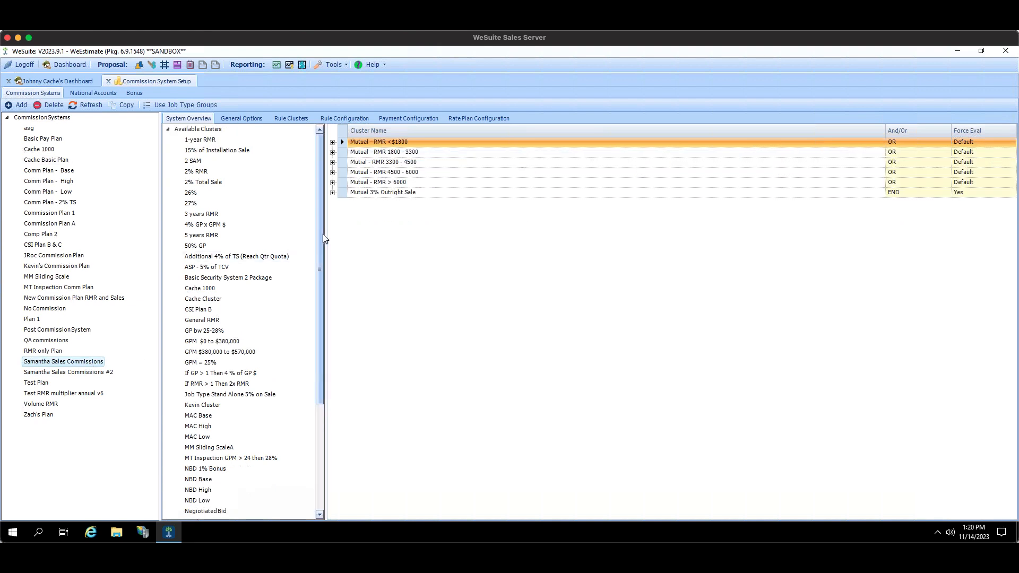
pyautogui.moveTo(323, 235); pyautogui.dragTo(319, 212)
pyautogui.click(481, 120)
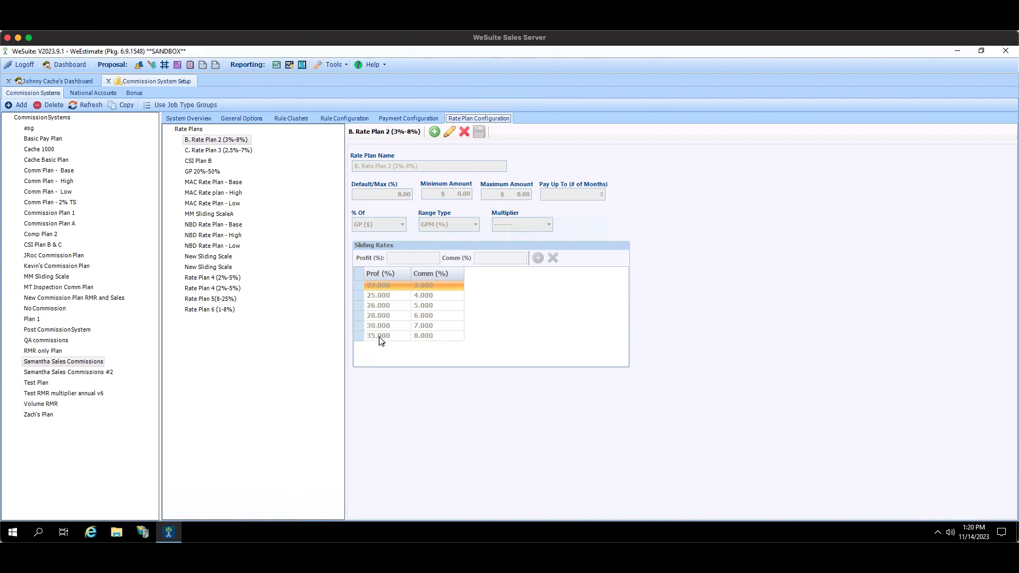
pyautogui.click(399, 121)
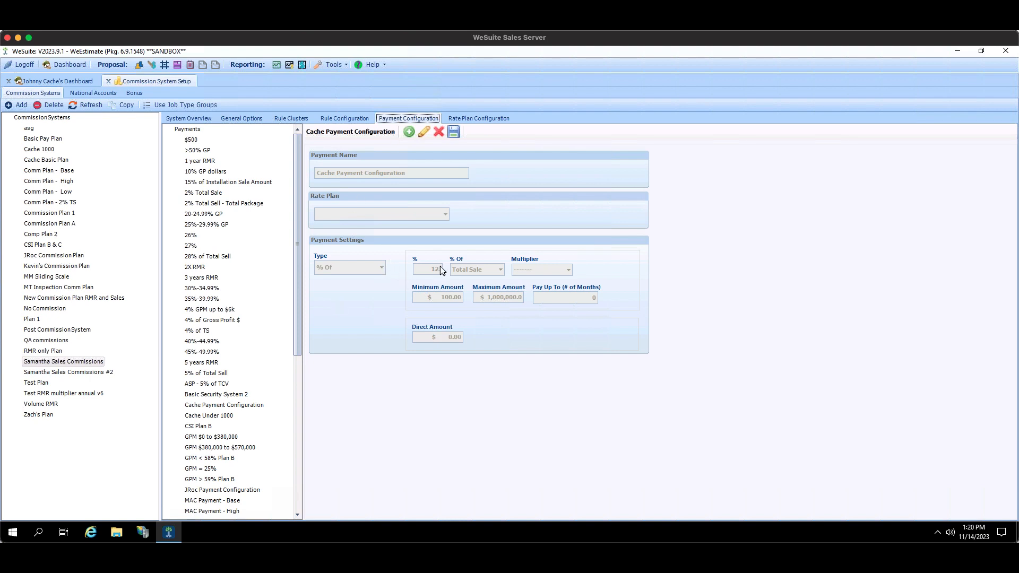
pyautogui.click(362, 120)
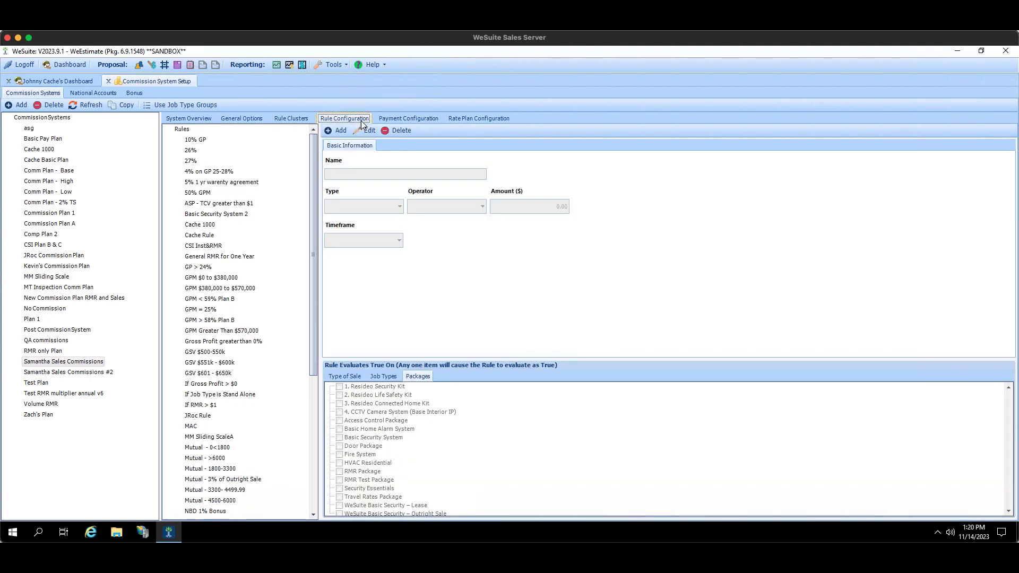
pyautogui.click(306, 121)
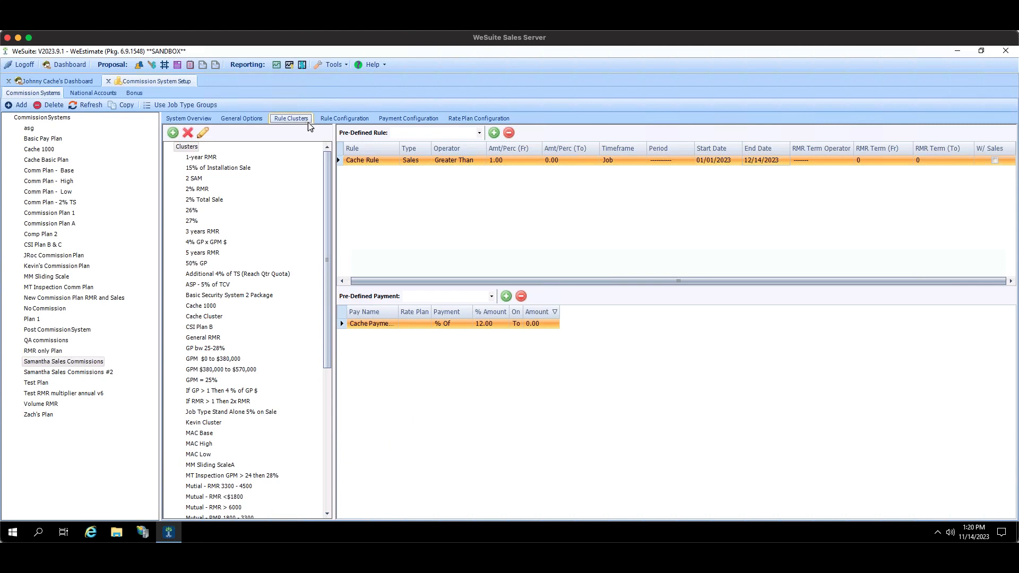
pyautogui.click(256, 121)
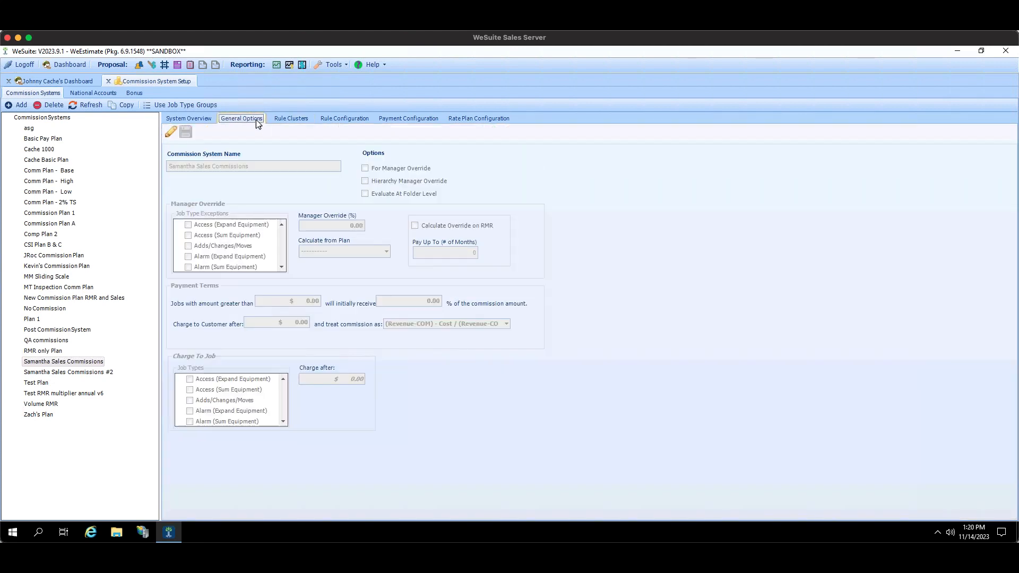
pyautogui.click(188, 121)
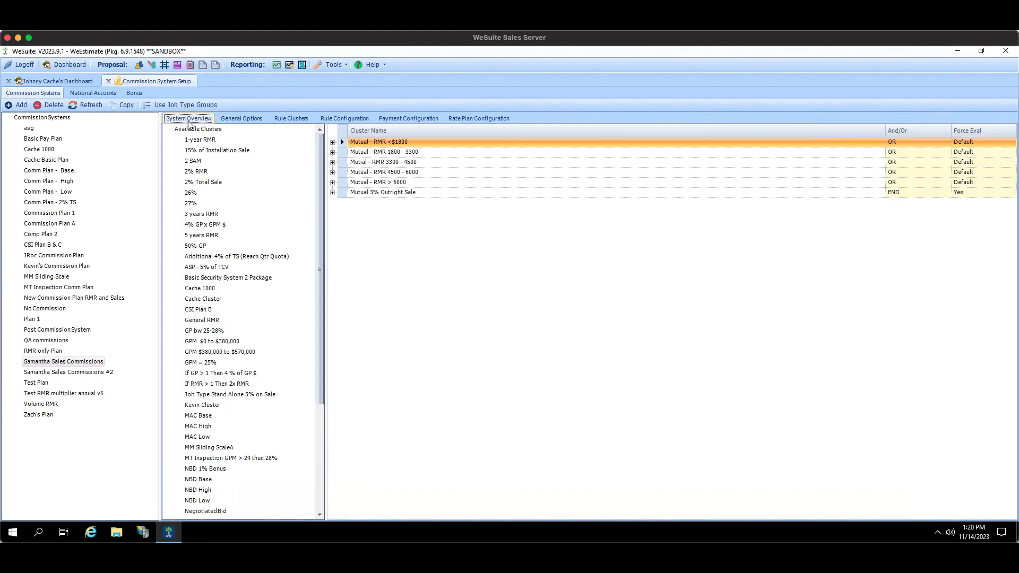
# Step: Expand all six Mutual clusters in the Sales Commissions system's overview to examine their rules and payments
pyautogui.click(90, 364)
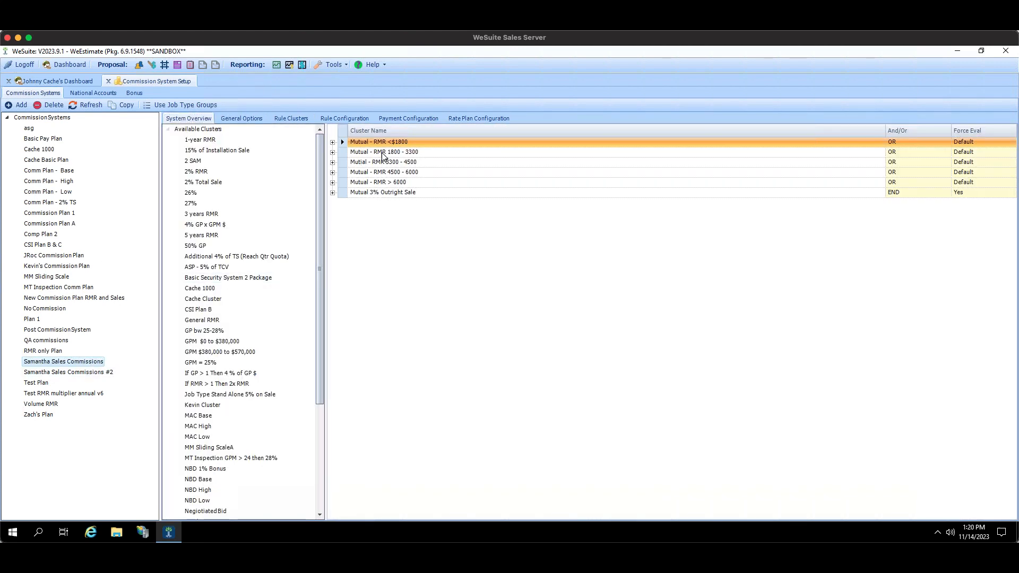
pyautogui.click(332, 193)
pyautogui.click(333, 183)
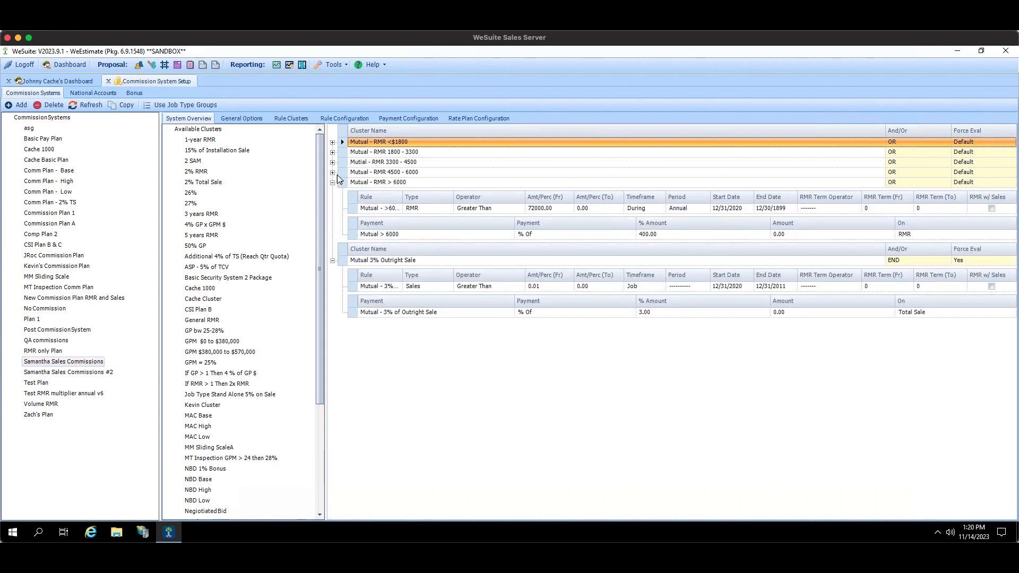
pyautogui.click(333, 172)
pyautogui.click(333, 162)
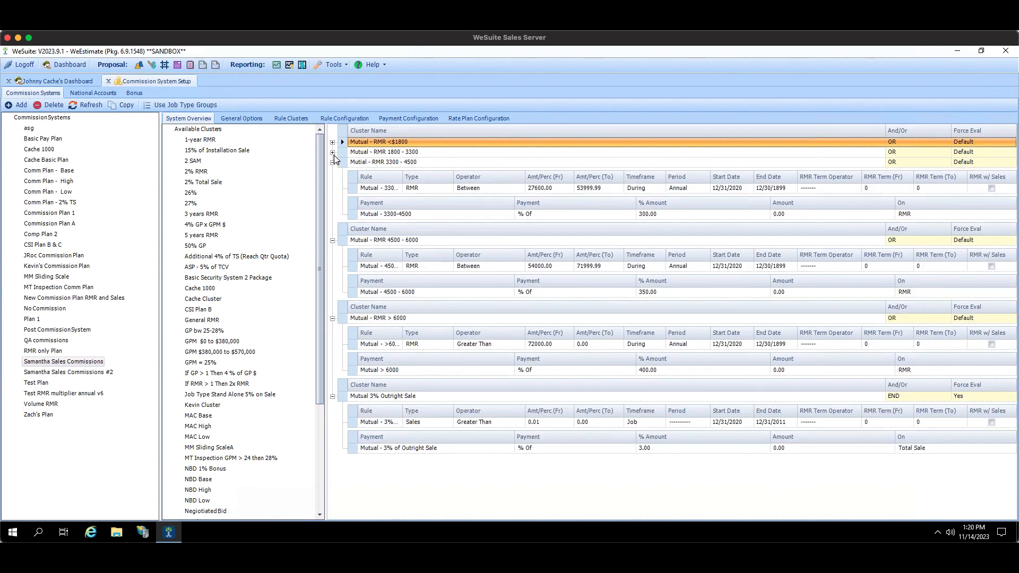
pyautogui.click(333, 152)
pyautogui.click(333, 142)
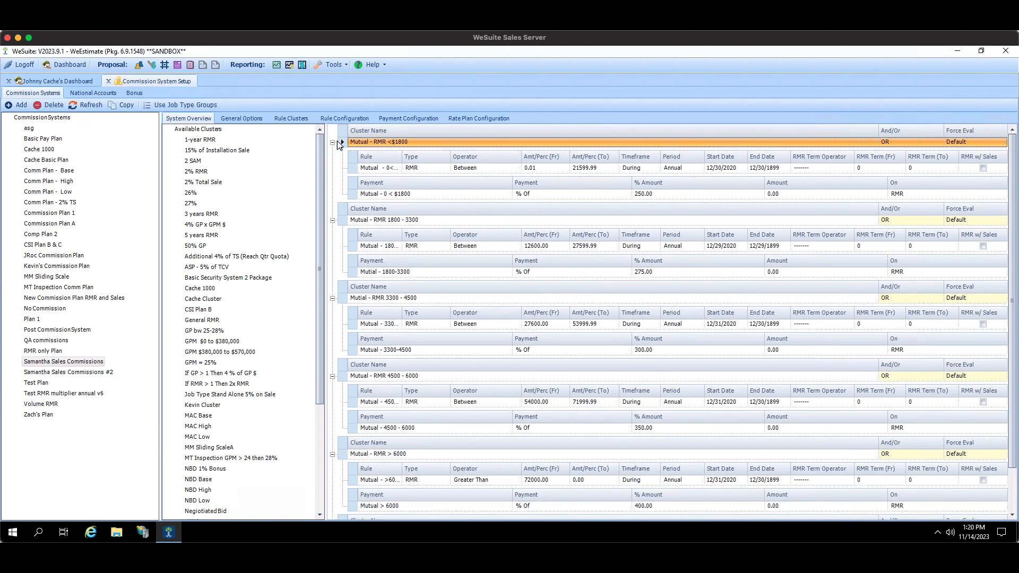
# Step: Collapse the Mutual clusters, leaving only the rule and payment details of Mutual - RMR <$1800 expanded
pyautogui.click(333, 143)
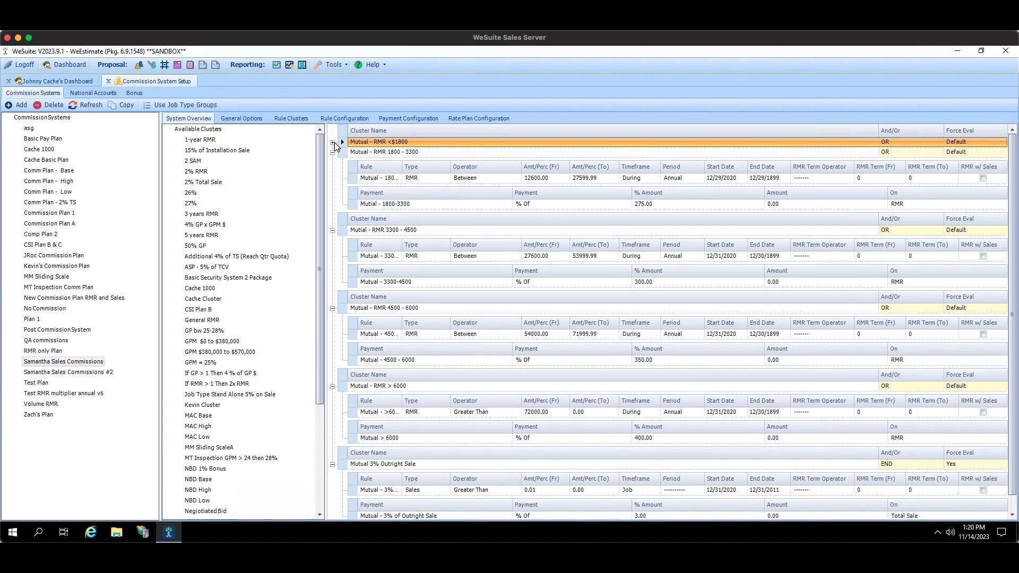
pyautogui.click(333, 151)
pyautogui.click(333, 162)
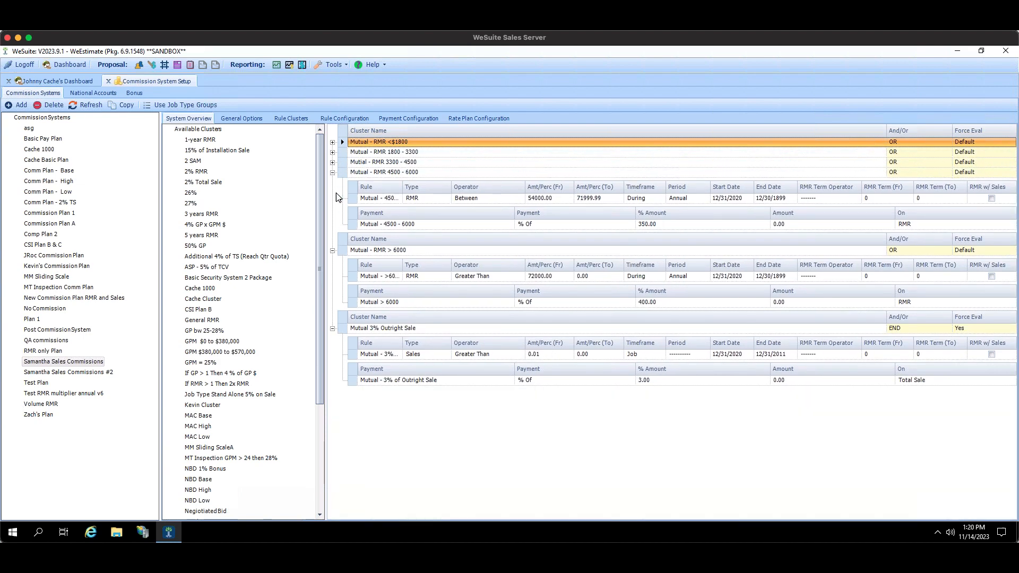
pyautogui.click(333, 172)
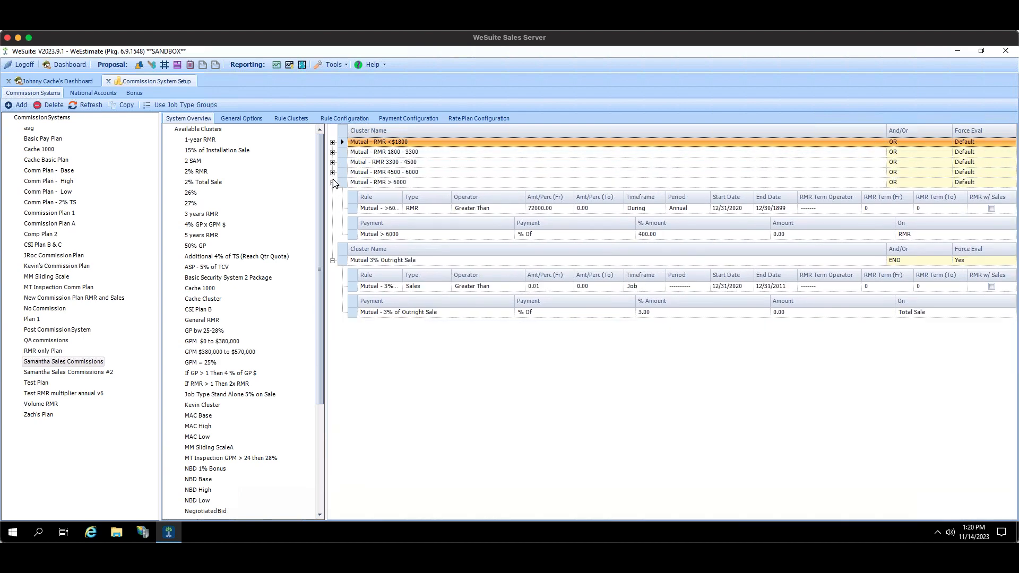
pyautogui.click(333, 143)
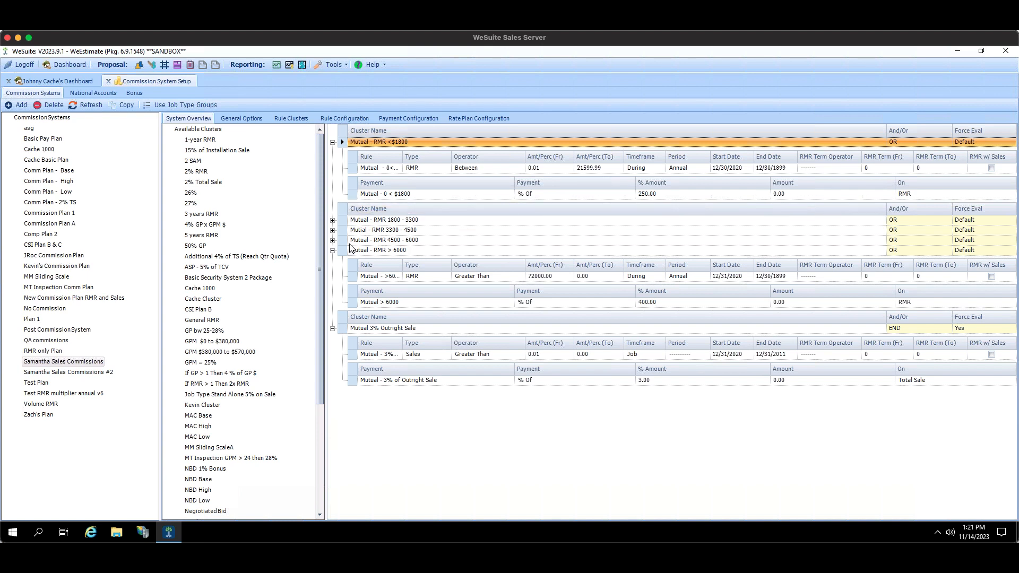
pyautogui.click(333, 250)
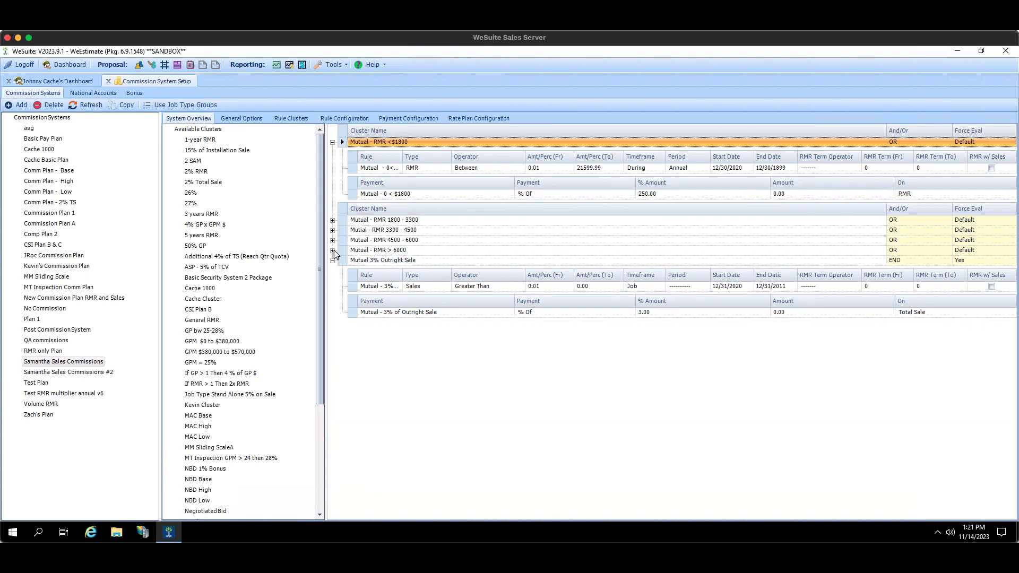
pyautogui.click(333, 262)
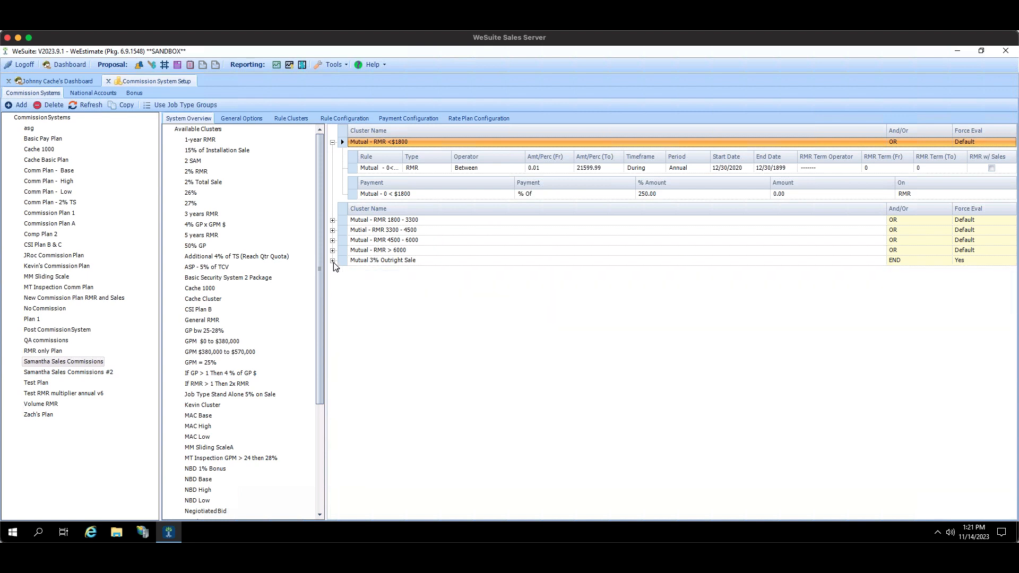
# Step: Collapse Mutual - RMR <$1800, find the sales rep under Syosset in System Configuration's user setup, and open the first matching user for editing
pyautogui.click(333, 143)
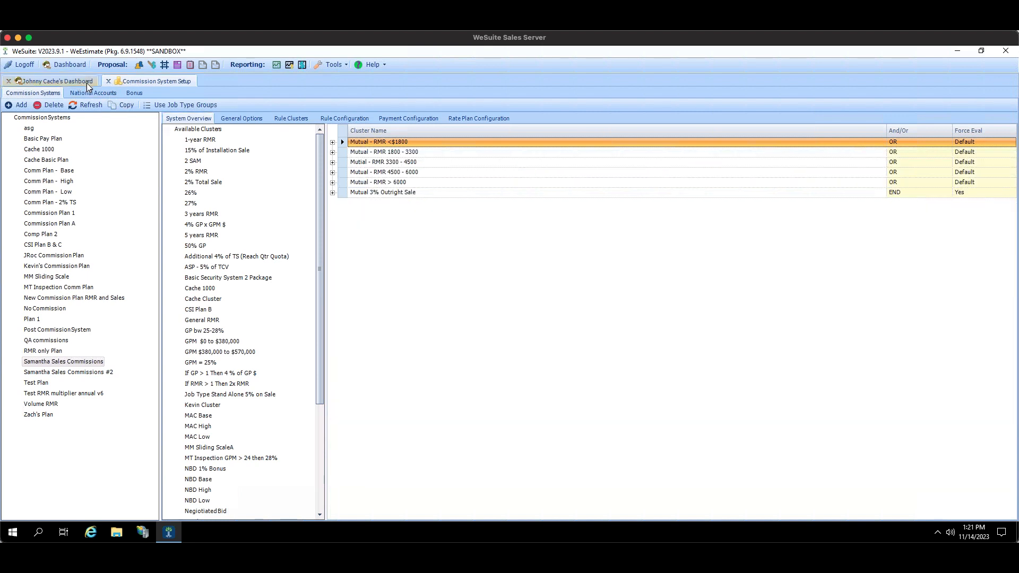
pyautogui.click(327, 68)
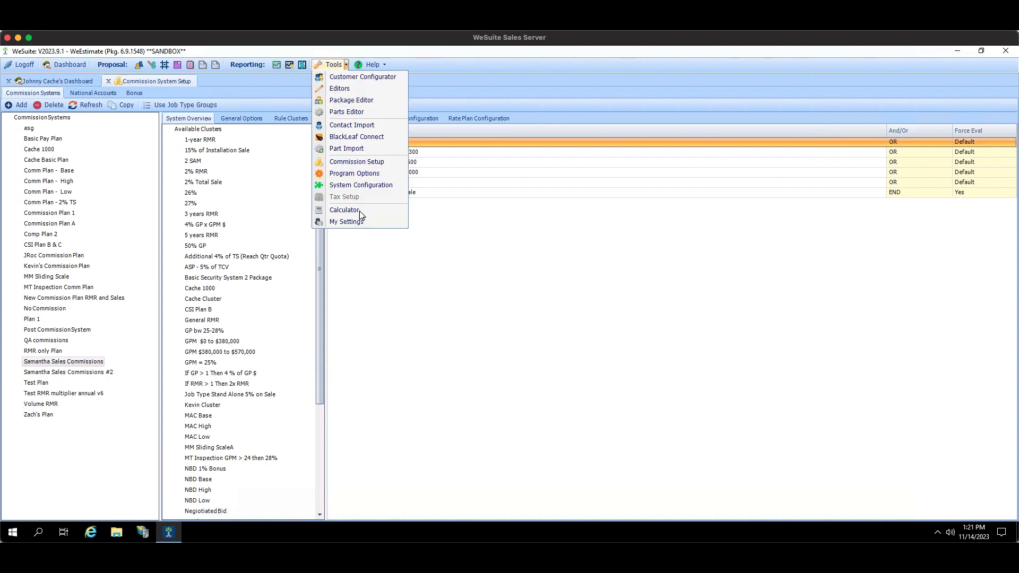
pyautogui.click(376, 185)
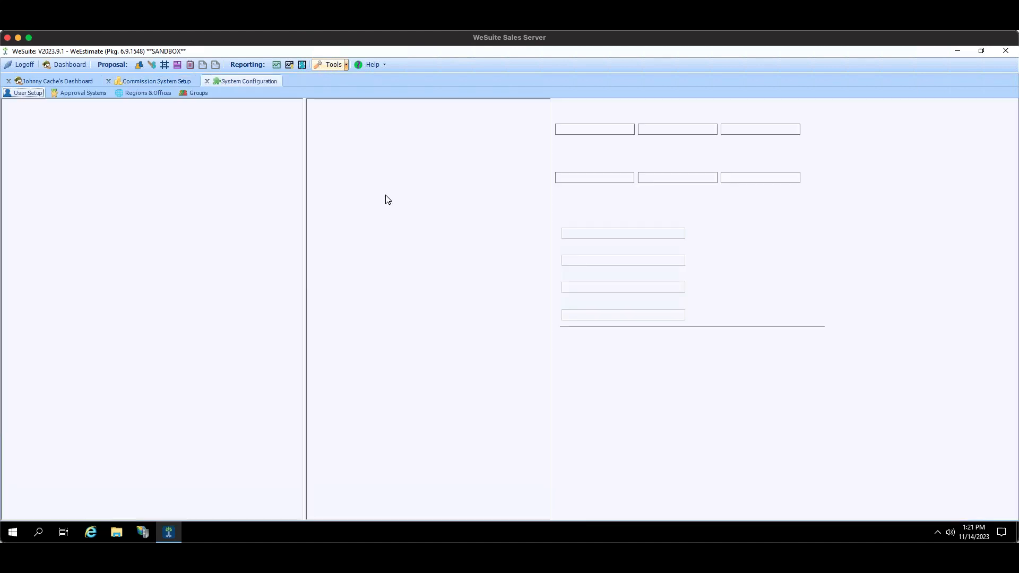
pyautogui.click(83, 118)
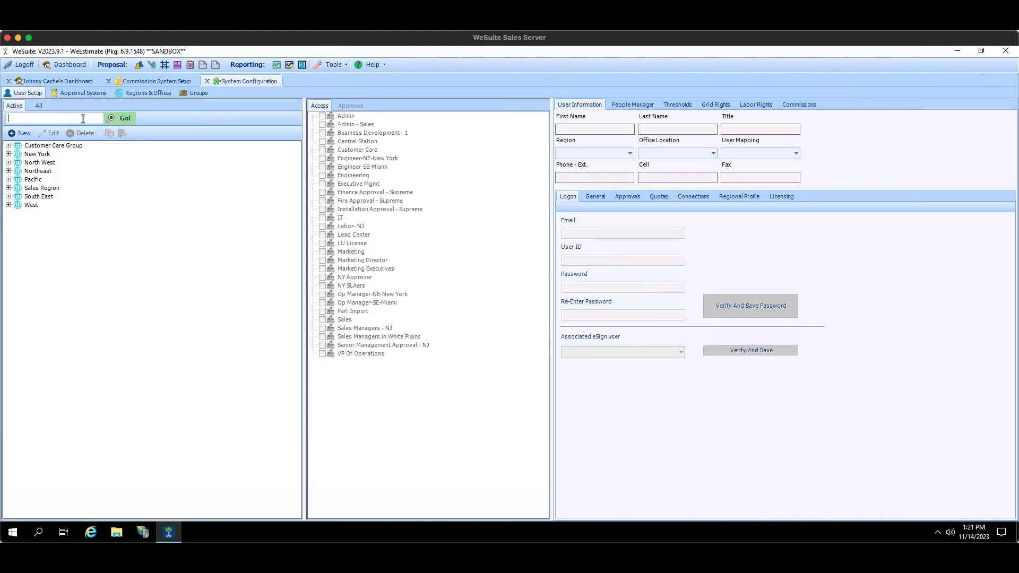
pyautogui.write('cache')
pyautogui.press('Return')
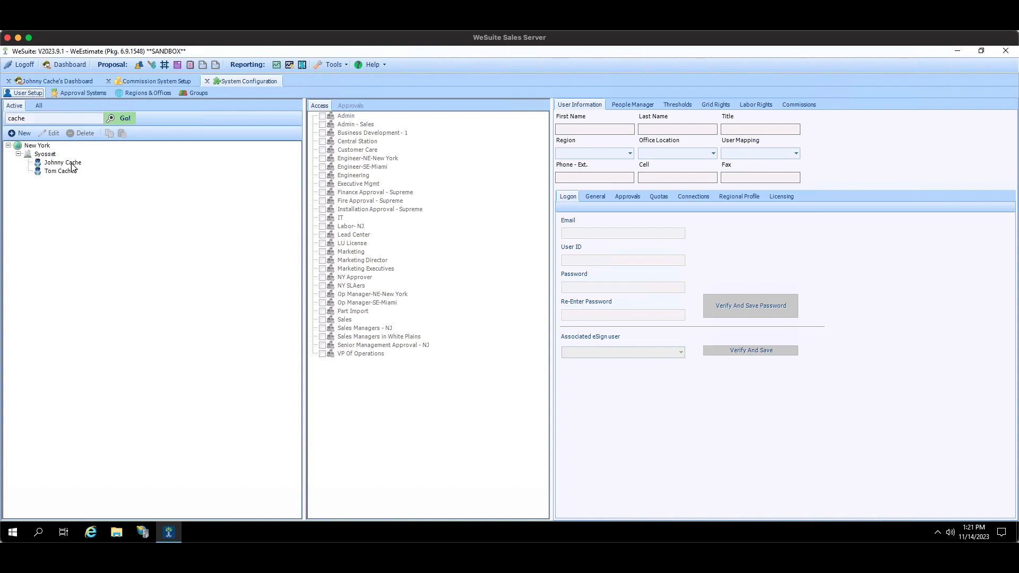
pyautogui.click(62, 162)
pyautogui.click(53, 134)
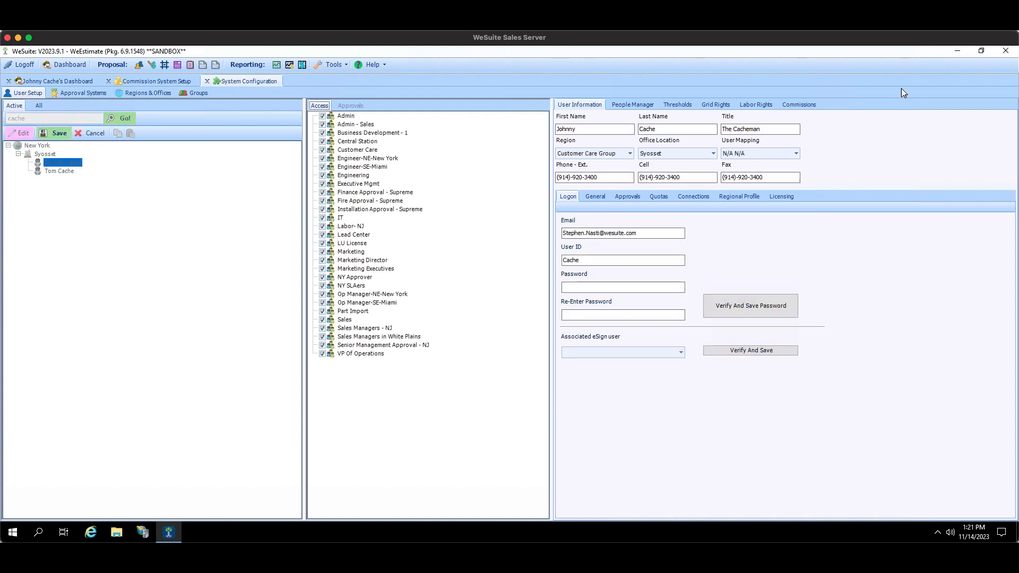
# Step: Assign Cache Basic Plan as the user's commission plan, keep Use Commission Plan Rates selected, and save the user
pyautogui.click(807, 105)
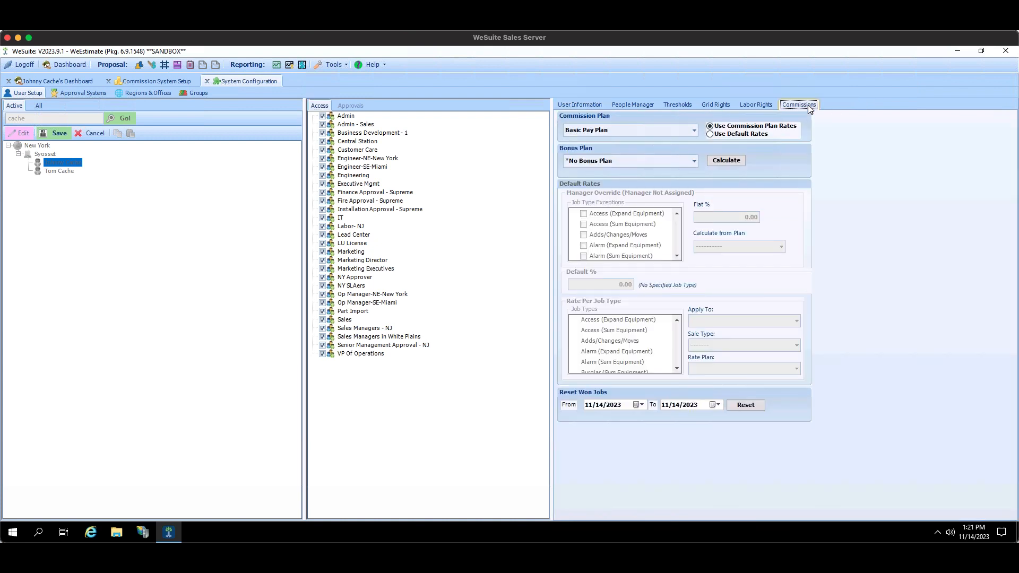
pyautogui.click(693, 131)
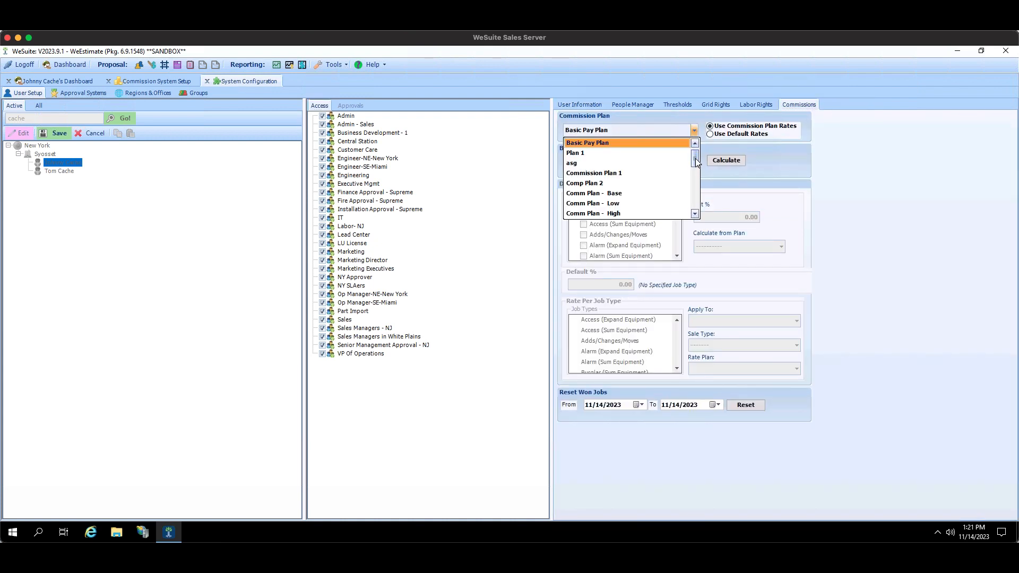
pyautogui.moveTo(696, 155); pyautogui.dragTo(702, 213)
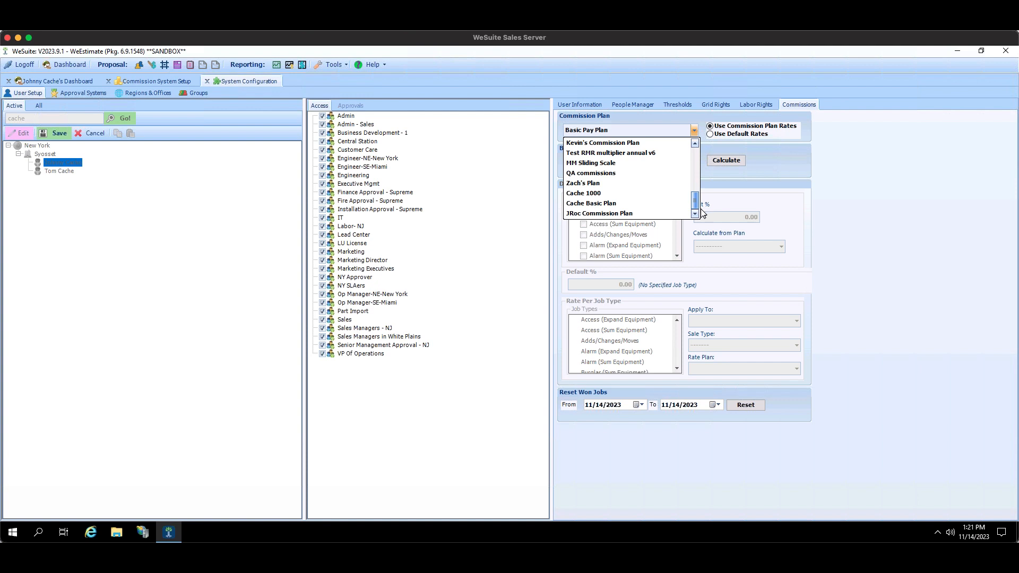
pyautogui.click(652, 204)
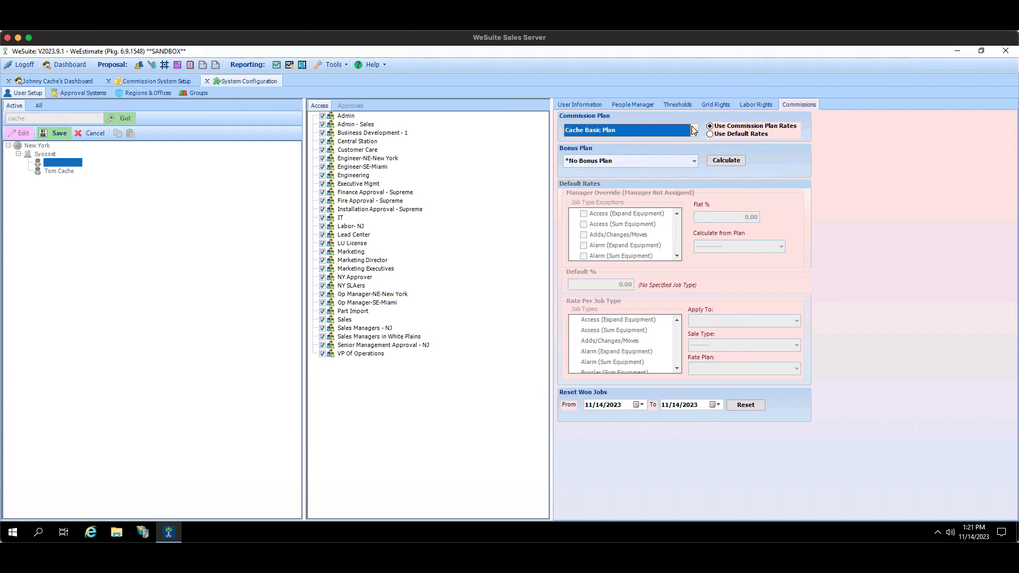
pyautogui.click(797, 107)
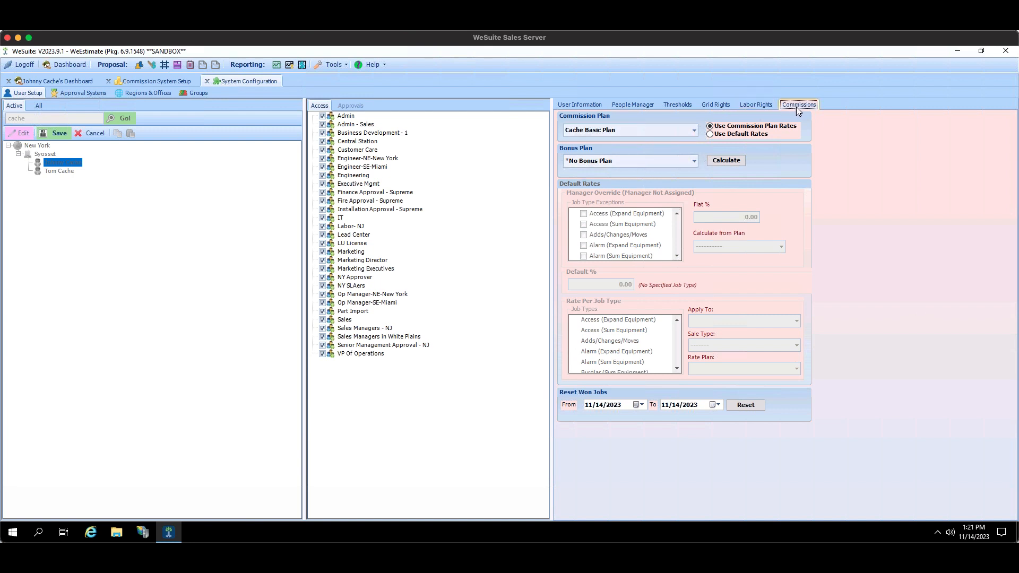
pyautogui.click(694, 130)
pyautogui.click(659, 202)
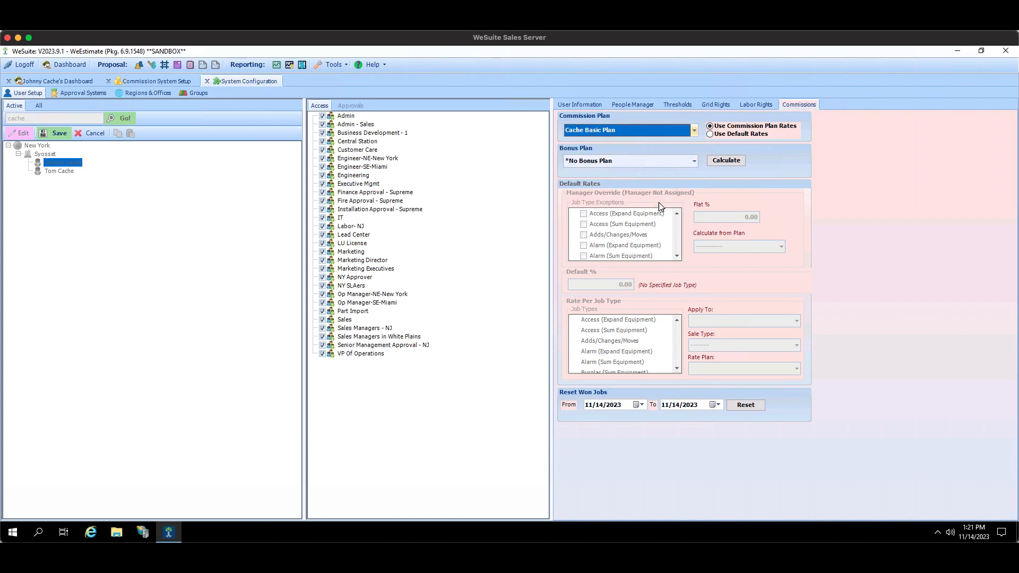
pyautogui.click(767, 126)
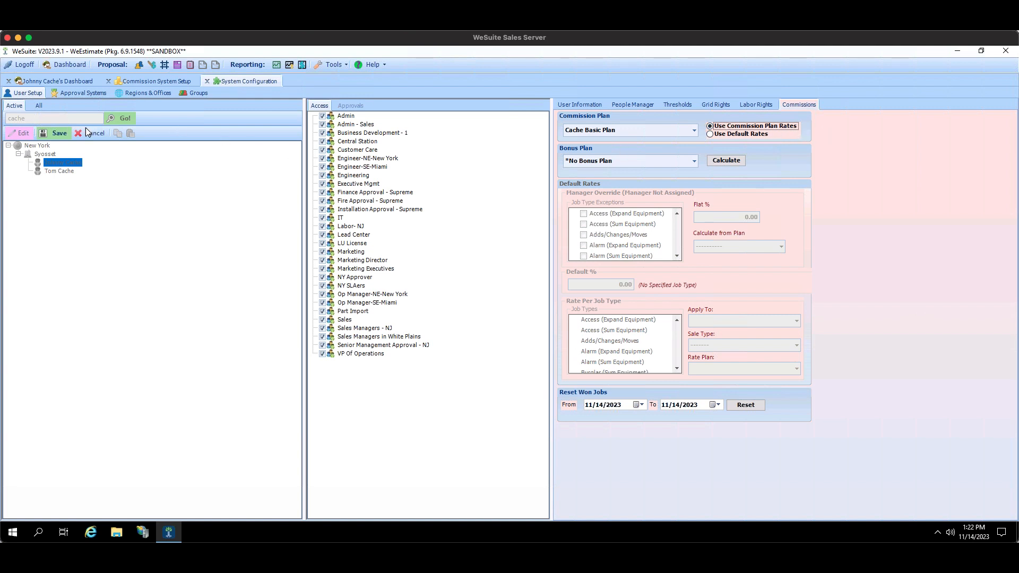
pyautogui.click(51, 134)
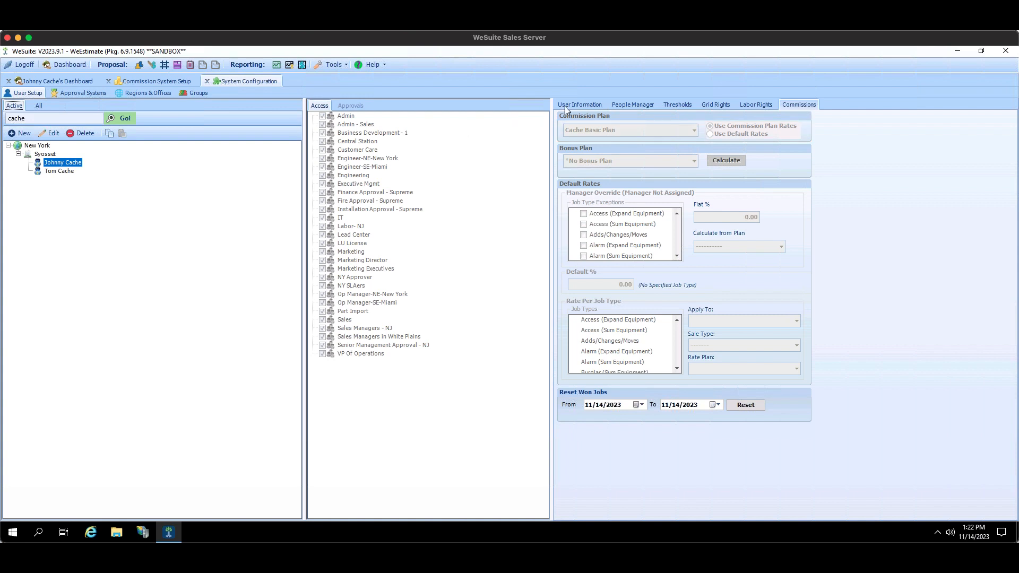
# Step: Reopen the user for editing and expand the managed people in the Marketing, New York and White Plains offices
pyautogui.click(598, 104)
pyautogui.click(46, 133)
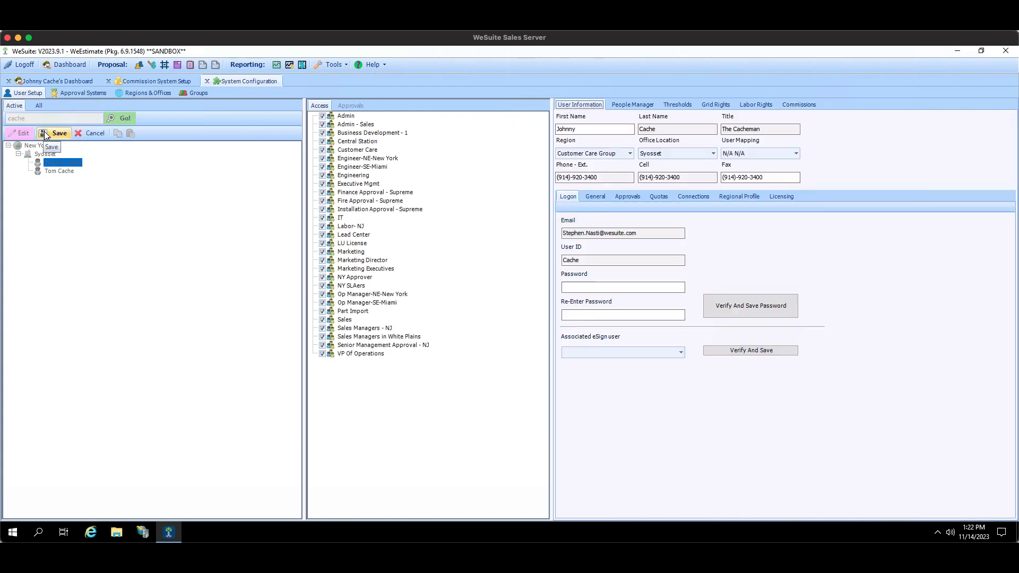
pyautogui.click(640, 105)
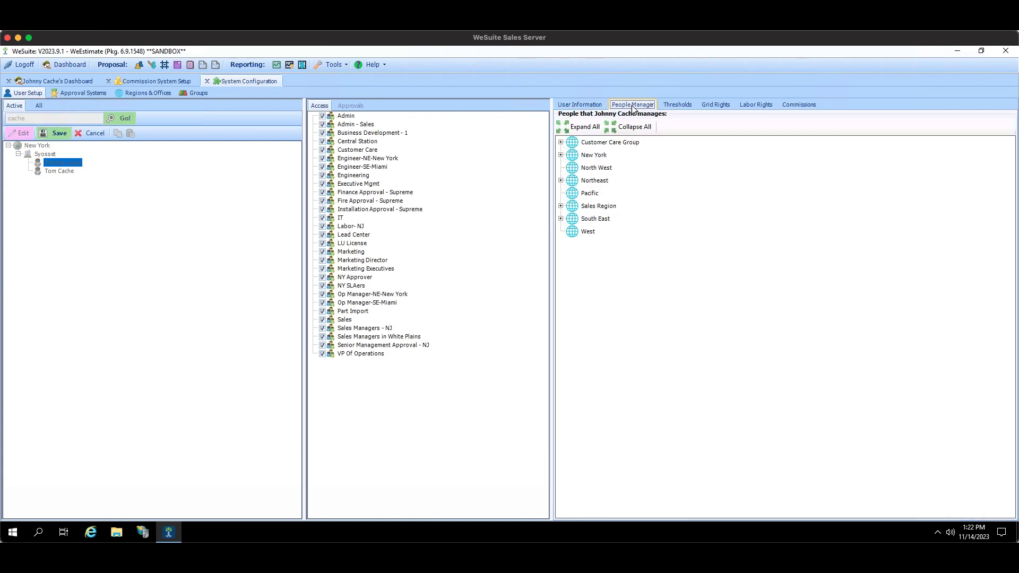
pyautogui.click(561, 142)
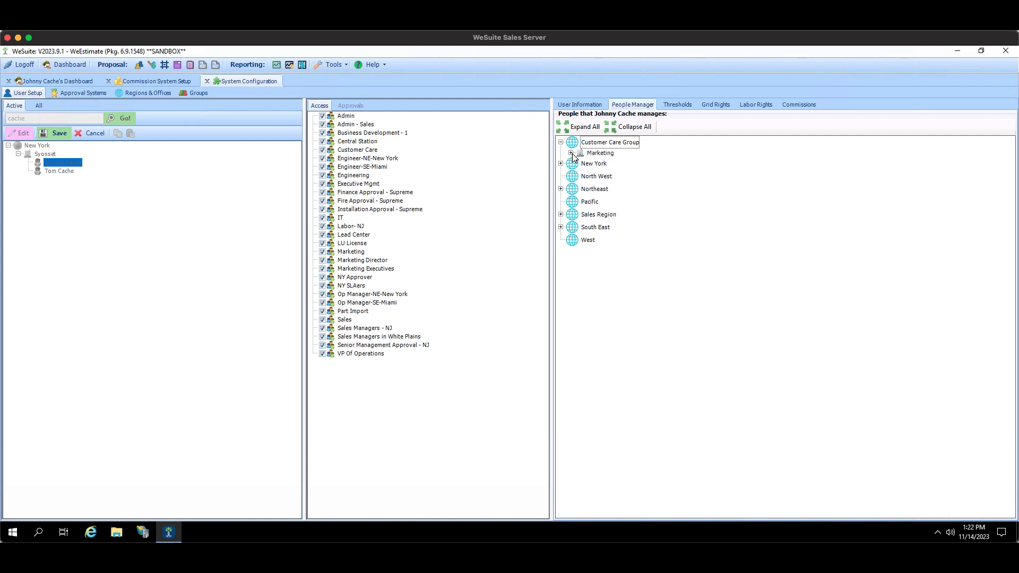
pyautogui.click(571, 154)
pyautogui.click(571, 154)
pyautogui.click(571, 153)
pyautogui.click(560, 181)
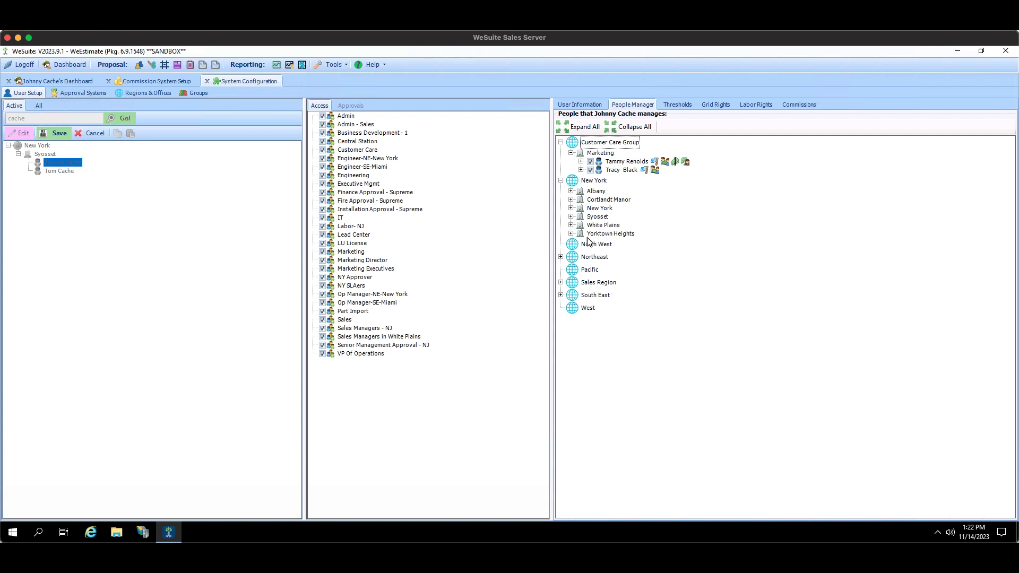
pyautogui.click(571, 209)
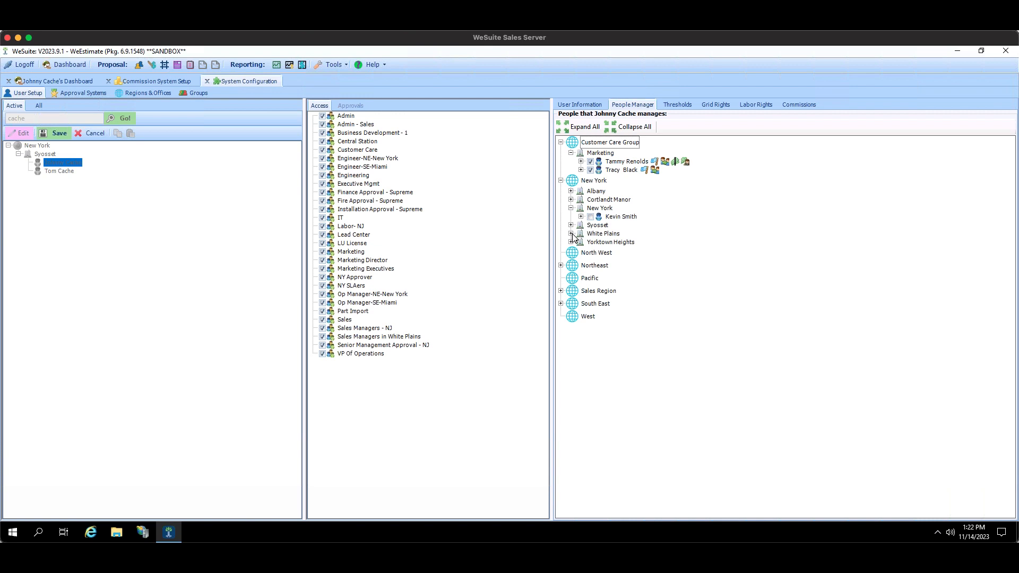
pyautogui.click(571, 234)
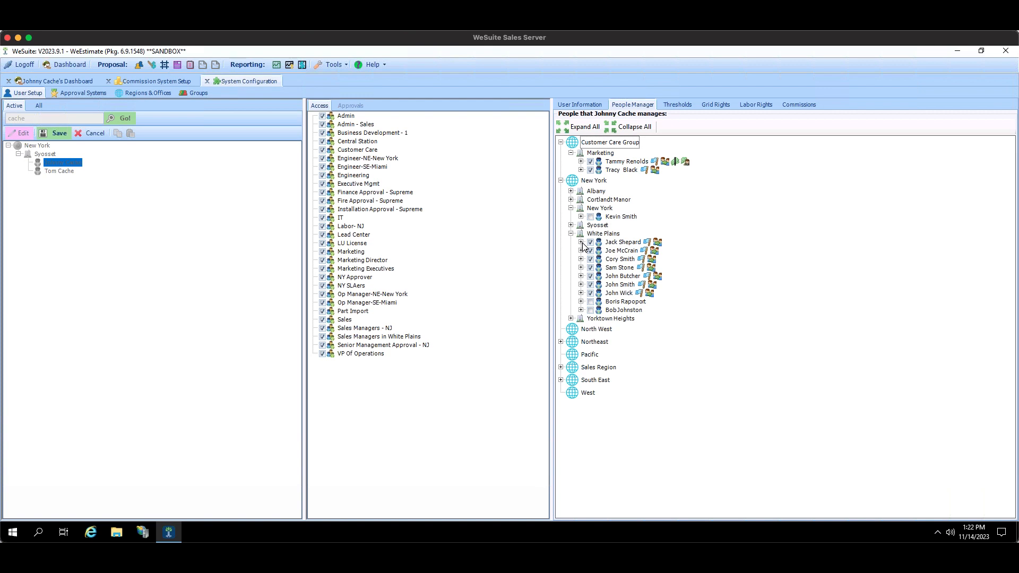
# Step: Enable the Commissions right for the first two employees in the White Plains office and save the user
pyautogui.click(581, 242)
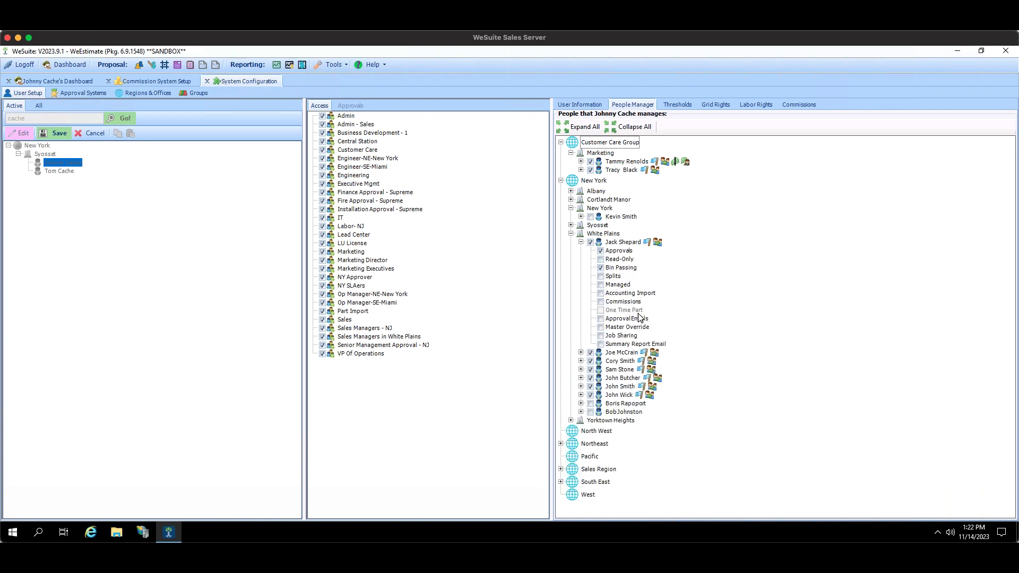
pyautogui.click(603, 302)
pyautogui.click(582, 353)
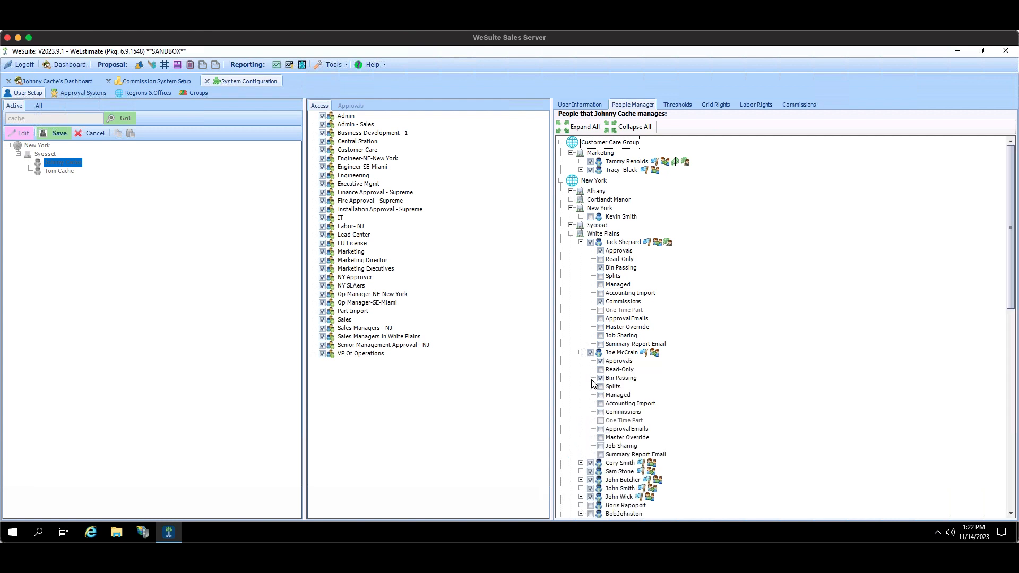
pyautogui.click(601, 413)
pyautogui.click(581, 352)
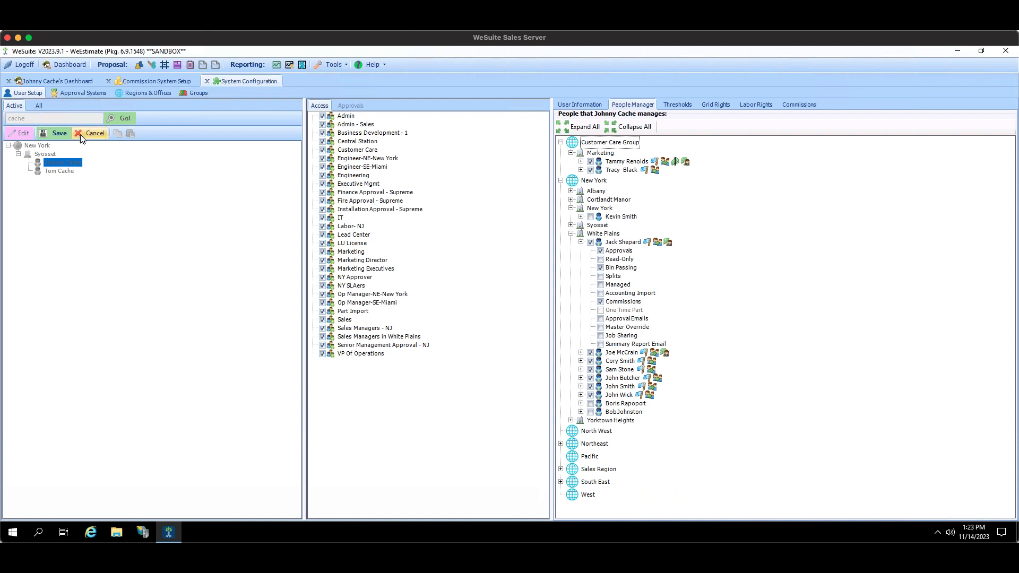
pyautogui.click(60, 134)
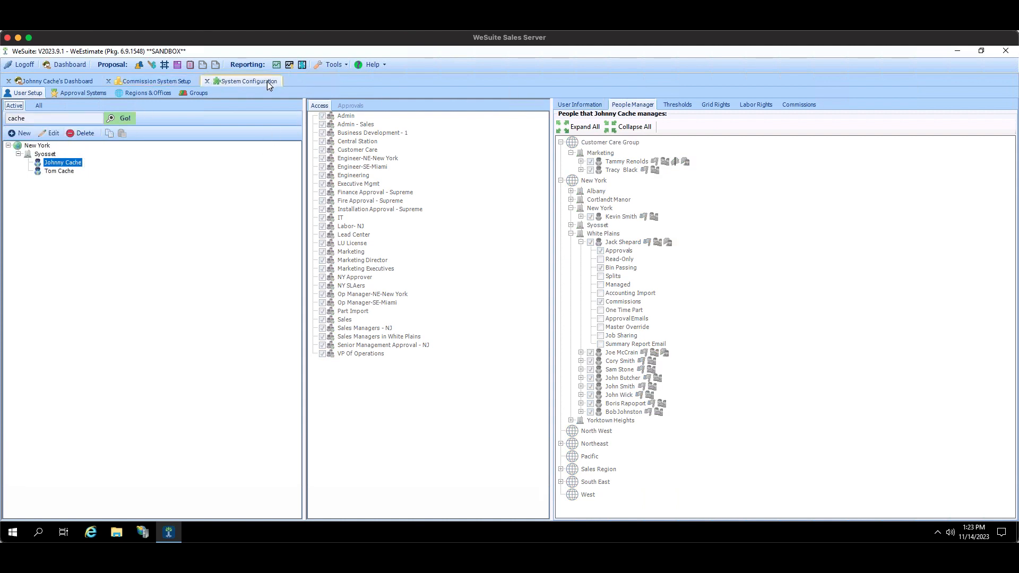
# Step: Reopen the user for editing, check the commission plan assigned on the Commissions page, and save without changing it
pyautogui.click(71, 166)
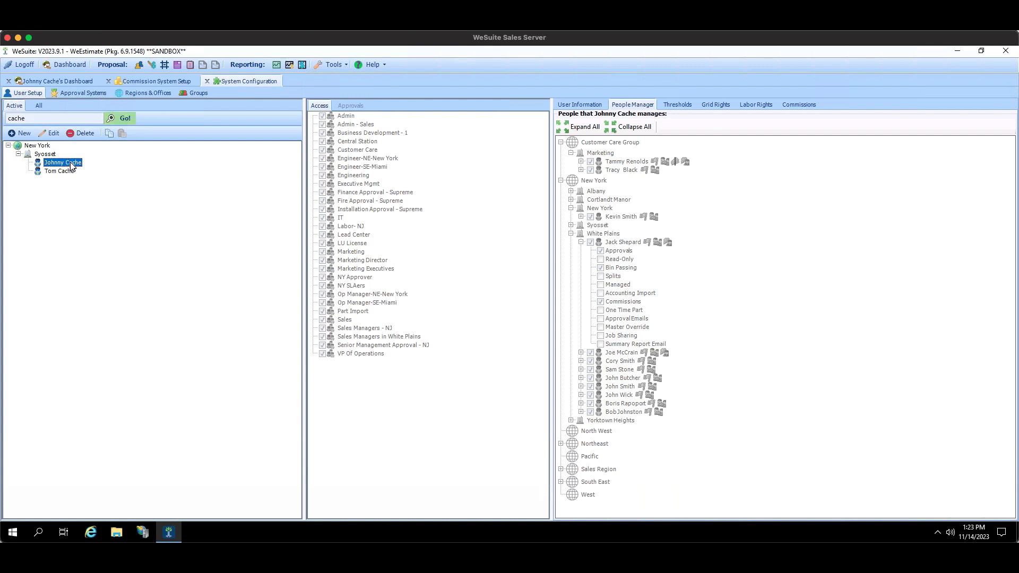
pyautogui.click(579, 104)
pyautogui.click(59, 137)
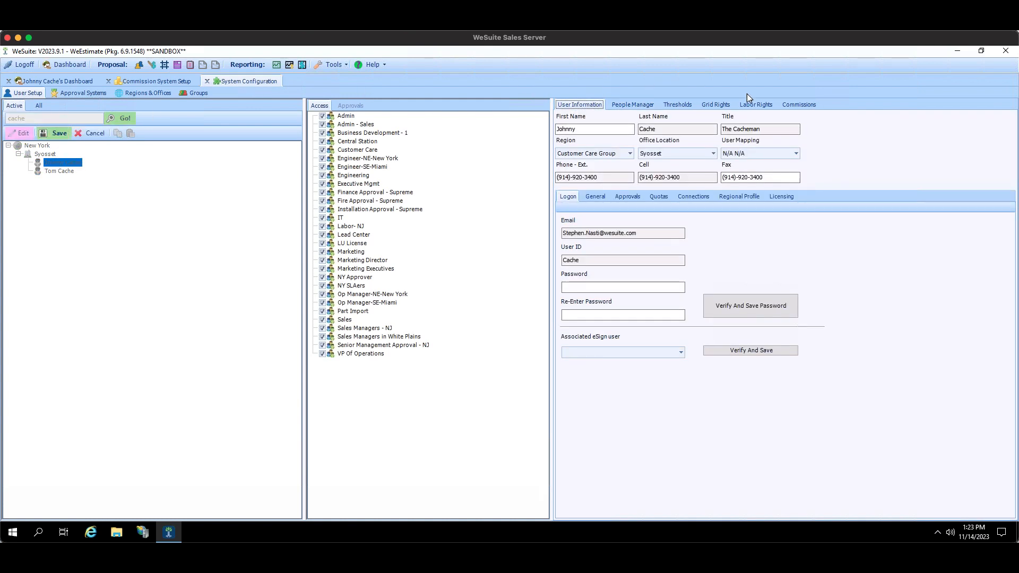
pyautogui.click(798, 106)
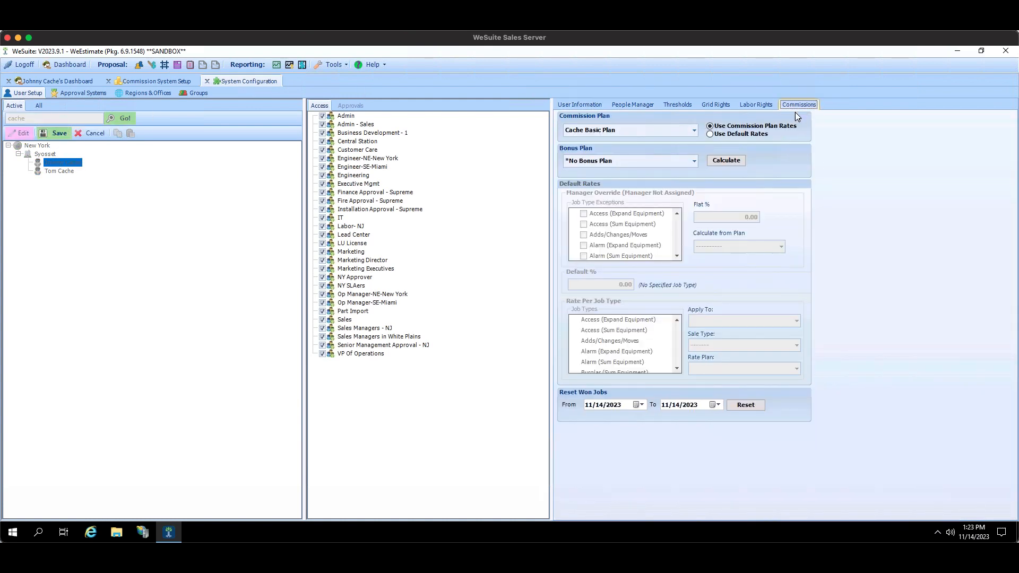
pyautogui.click(696, 132)
pyautogui.click(695, 131)
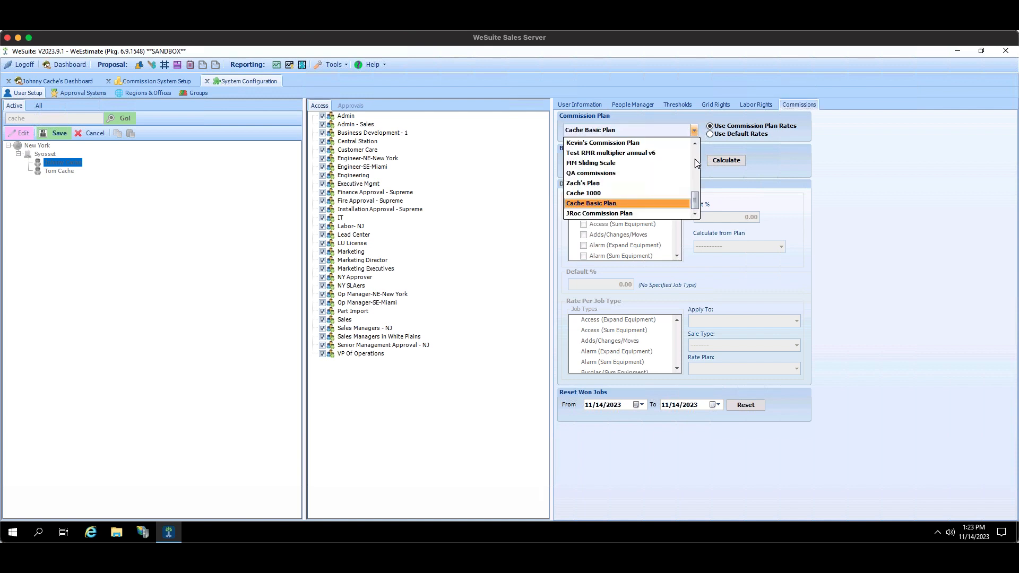
pyautogui.click(696, 131)
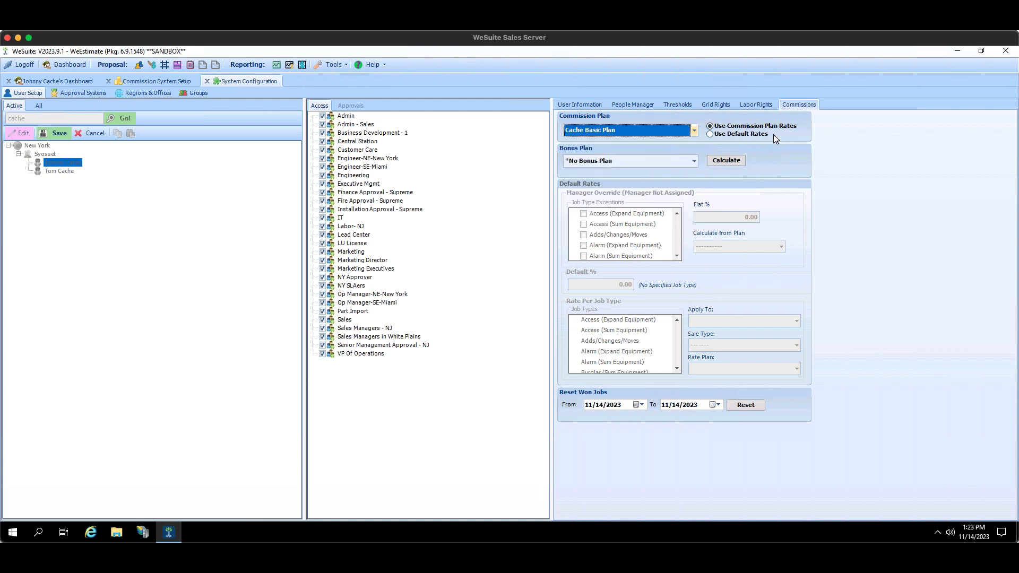
pyautogui.click(46, 132)
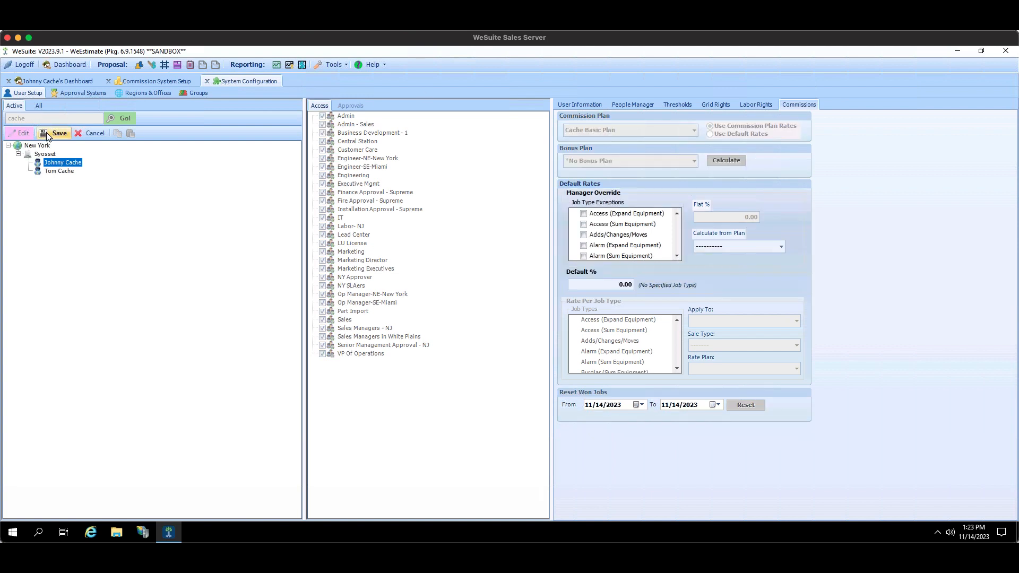
# Step: Close System Configuration and start a new project named Glenn's Gardens New Site from the dashboard
pyautogui.click(206, 81)
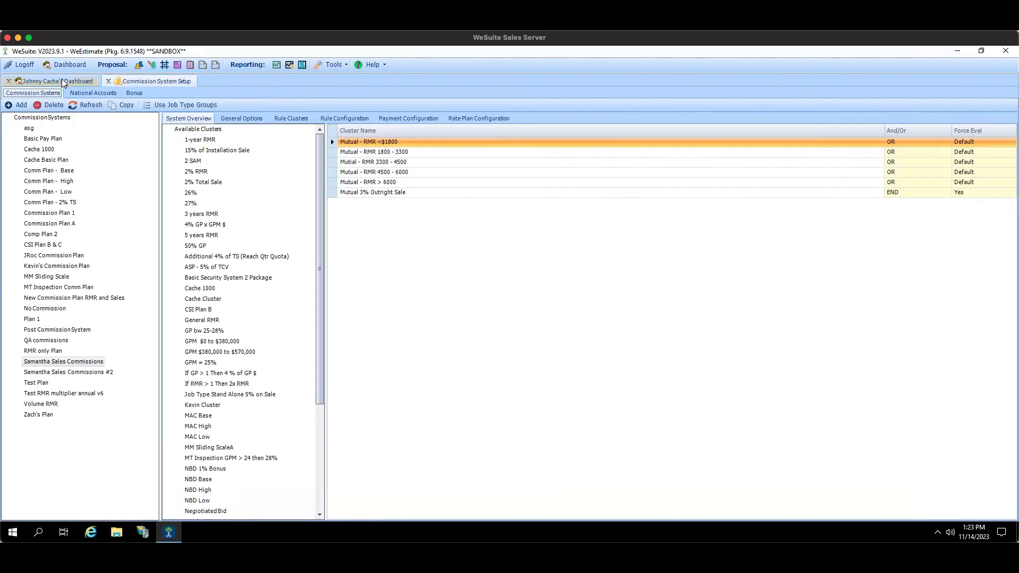
pyautogui.click(62, 80)
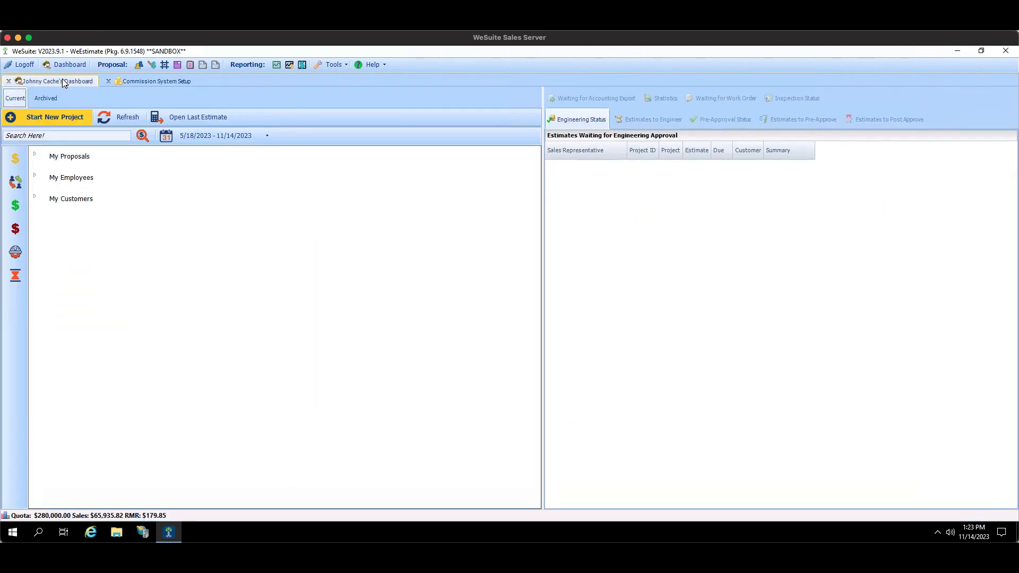
pyautogui.click(72, 119)
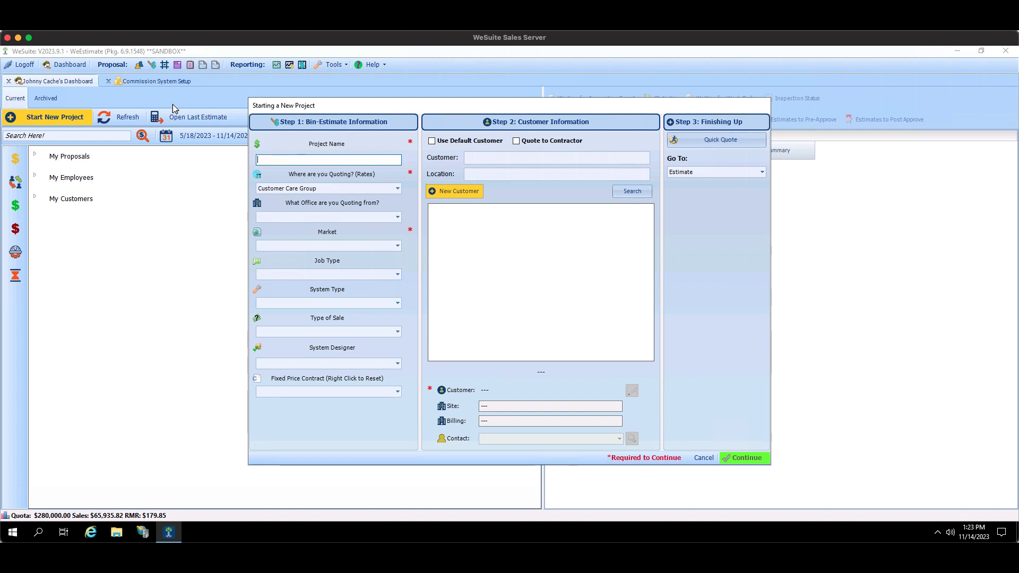
pyautogui.write("Glenn's Gardens ")
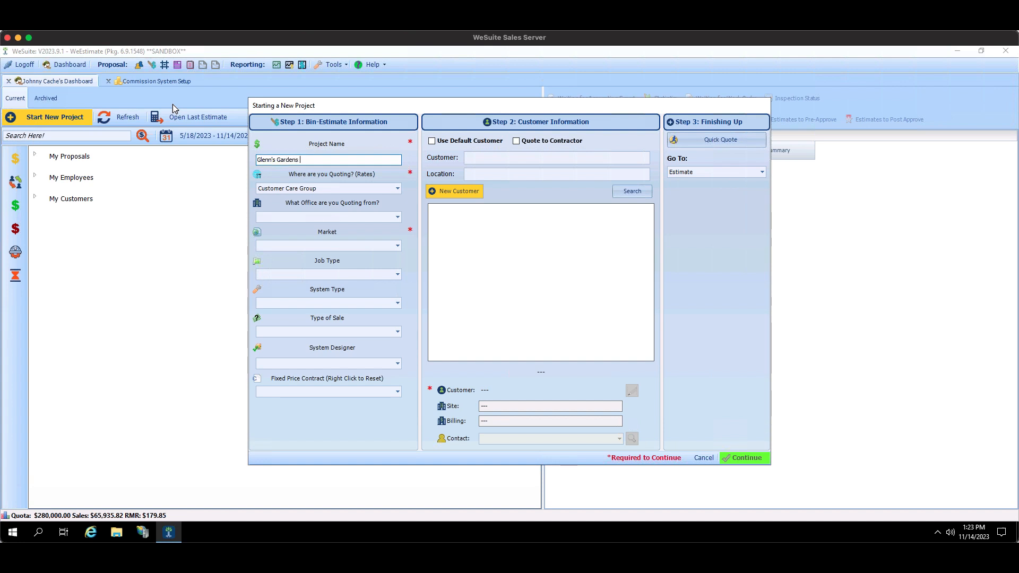
pyautogui.write('New Site')
# Step: Set the new project's market to Corporate
pyautogui.press('Tab')
pyautogui.press('Tab')
pyautogui.write('E')
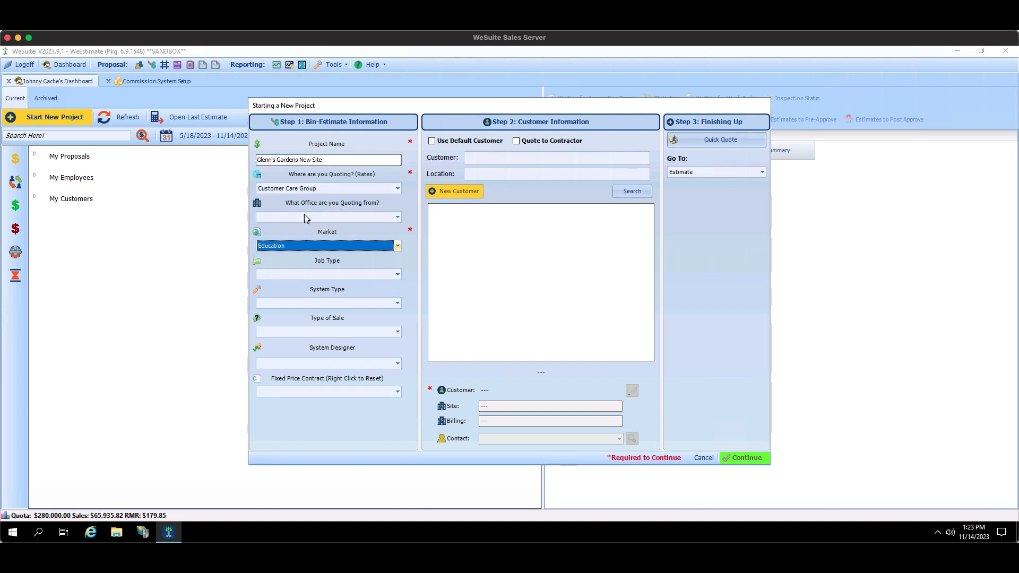
pyautogui.click(380, 246)
pyautogui.scroll(-4, 308, 284)
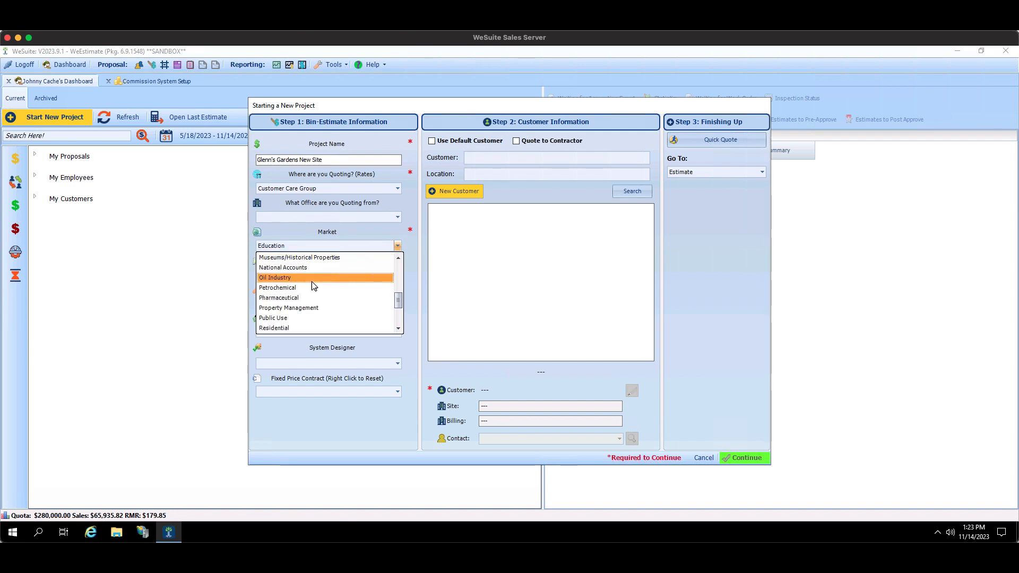
pyautogui.scroll(5, 312, 284)
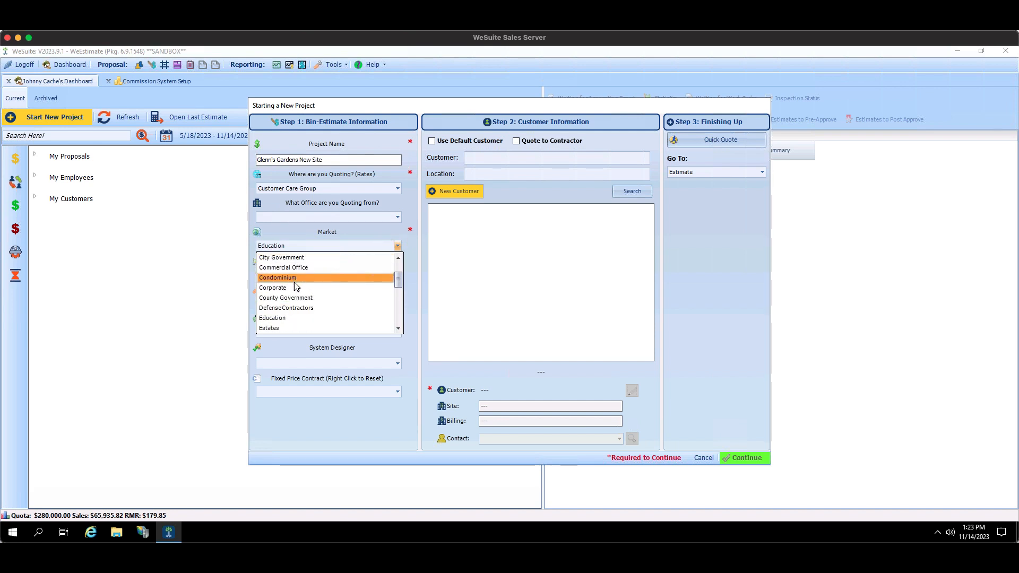
pyautogui.click(295, 287)
# Step: Set the job type to Access (Expand Equipment), the system type to Access and the type of sale to Addition to Existing
pyautogui.click(398, 274)
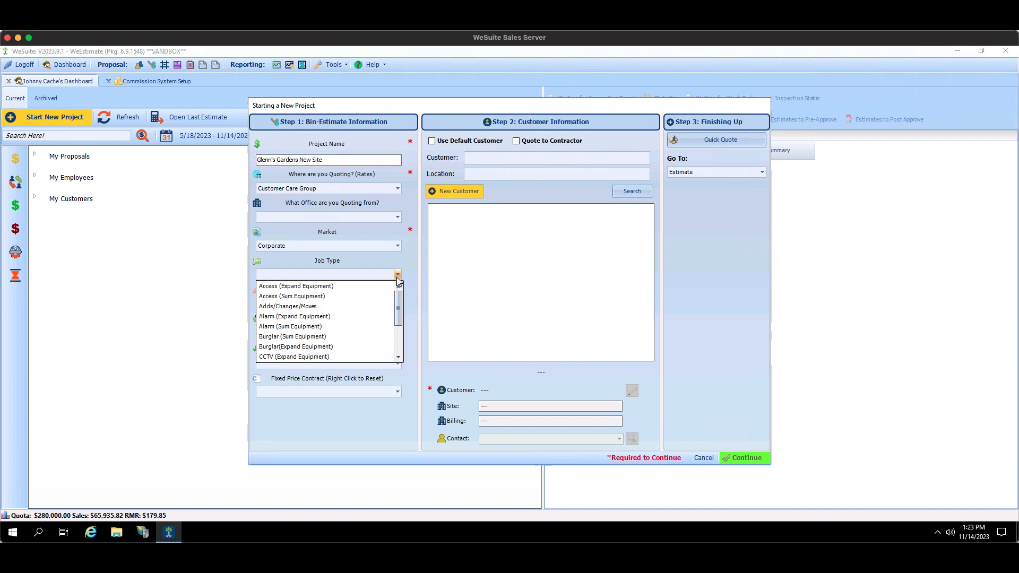
pyautogui.click(320, 287)
pyautogui.click(349, 304)
pyautogui.click(346, 315)
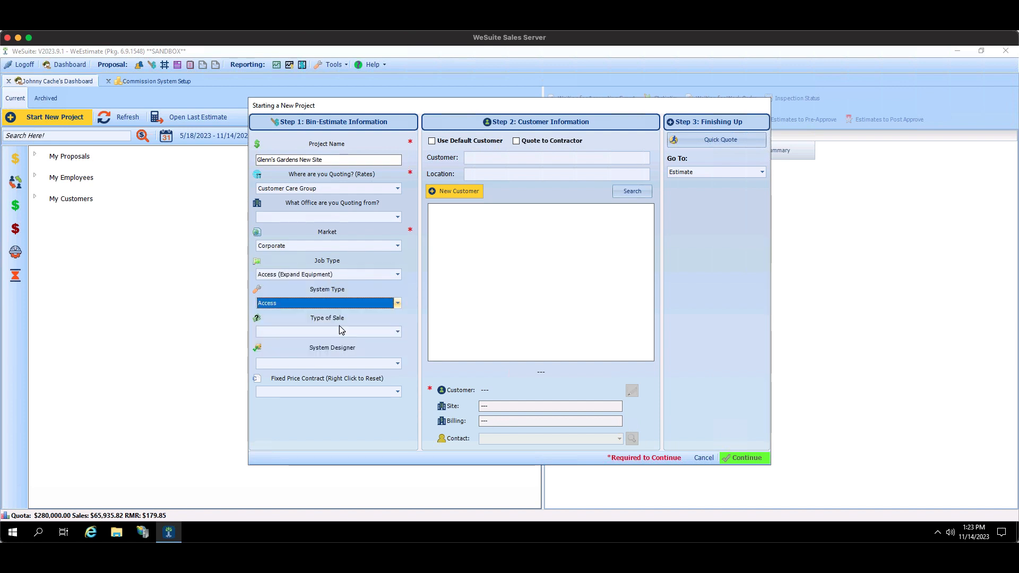
pyautogui.click(340, 329)
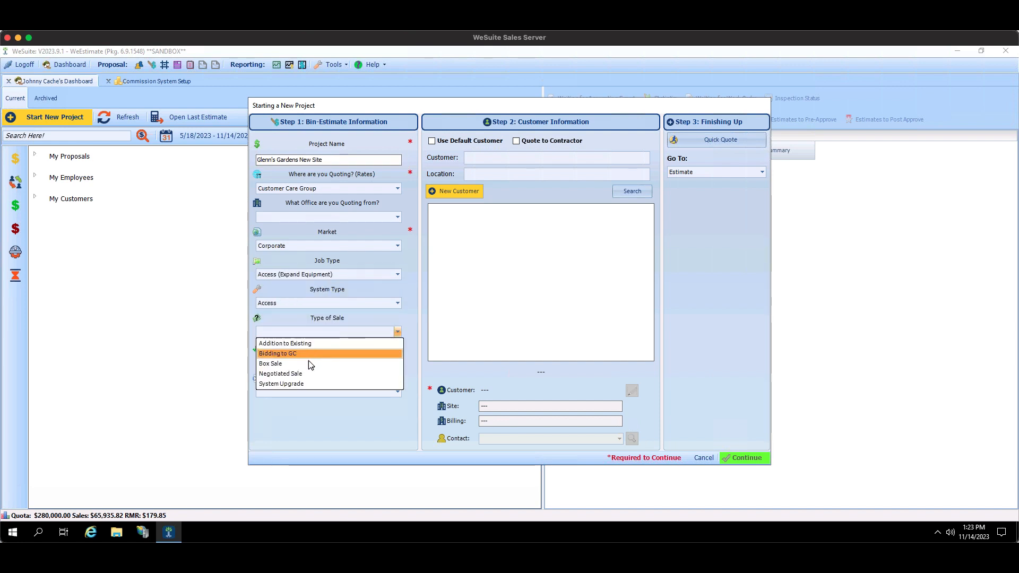
pyautogui.click(287, 344)
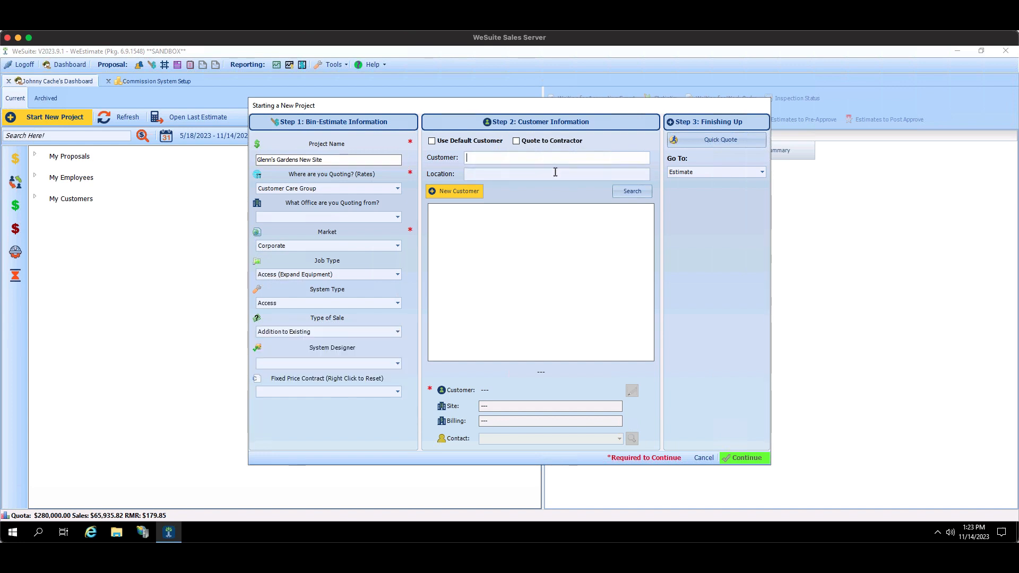
# Step: Find the existing customer Glenn's Gardens, assign its Glenn's Gardens site and billing entries to the project, and continue
pyautogui.write('Glenn')
pyautogui.press('Return')
pyautogui.click(453, 217)
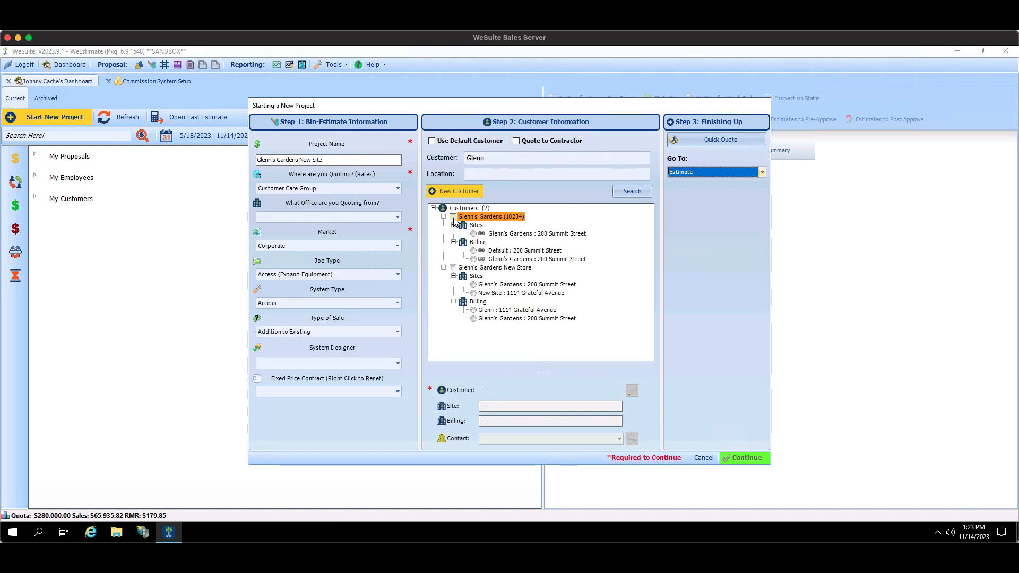
pyautogui.click(473, 233)
pyautogui.click(473, 259)
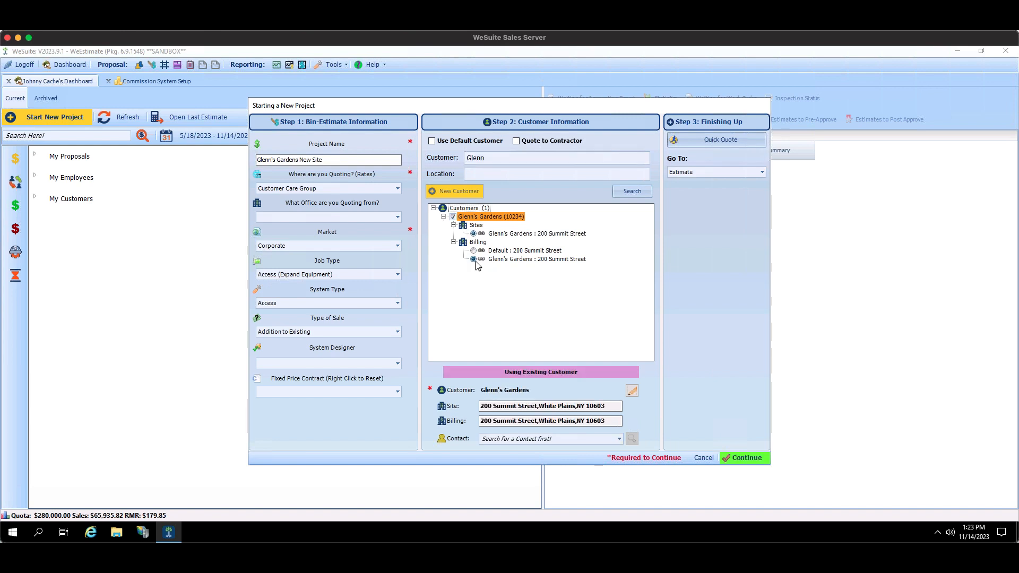
pyautogui.click(740, 459)
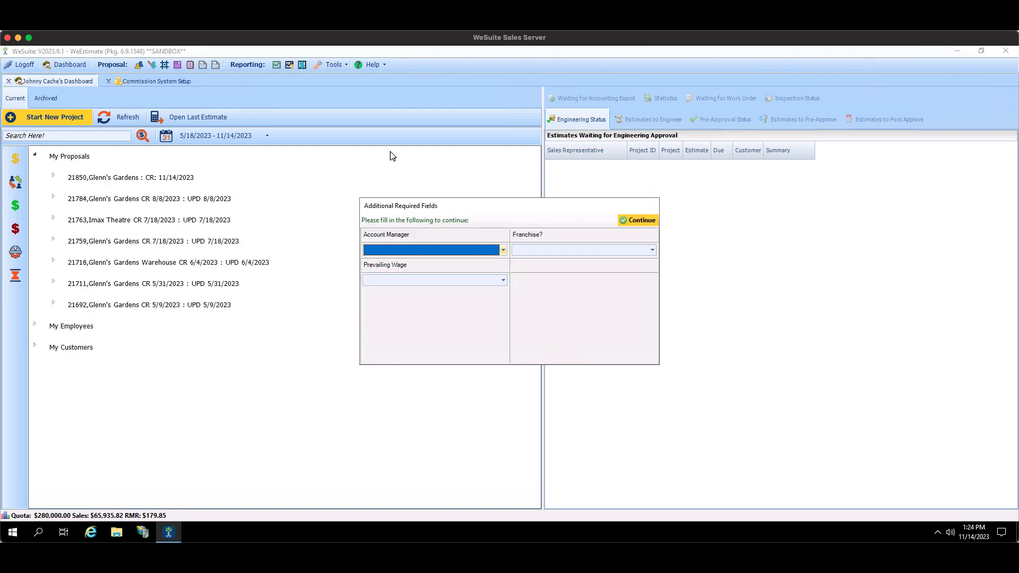
# Step: Fill in the additional required fields with the first listed account manager, Franchise No and Prevailing Wage No, and continue to the estimate
pyautogui.click(443, 249)
pyautogui.click(442, 261)
pyautogui.click(565, 248)
pyautogui.click(561, 260)
pyautogui.click(500, 280)
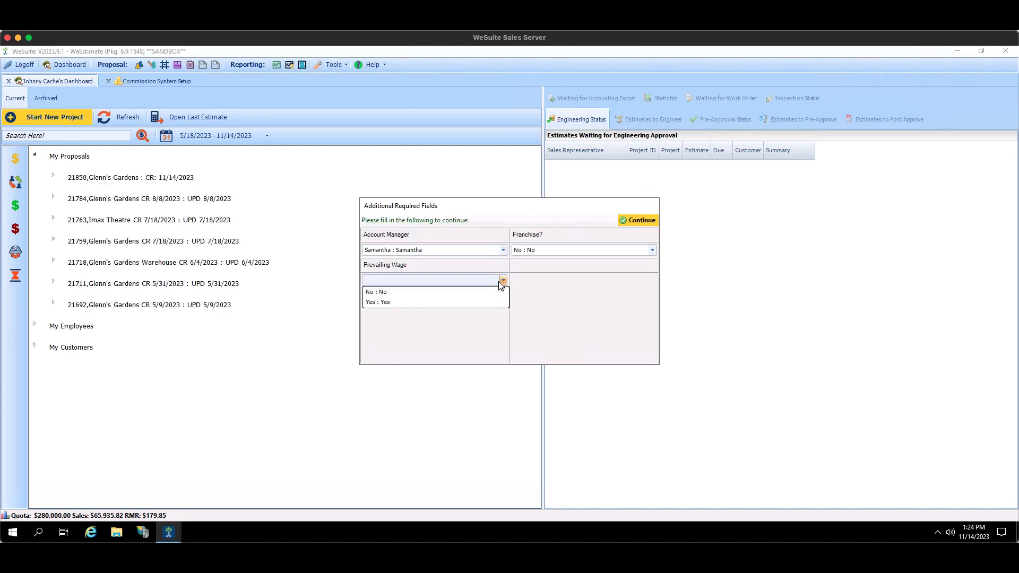
pyautogui.click(461, 293)
pyautogui.click(627, 222)
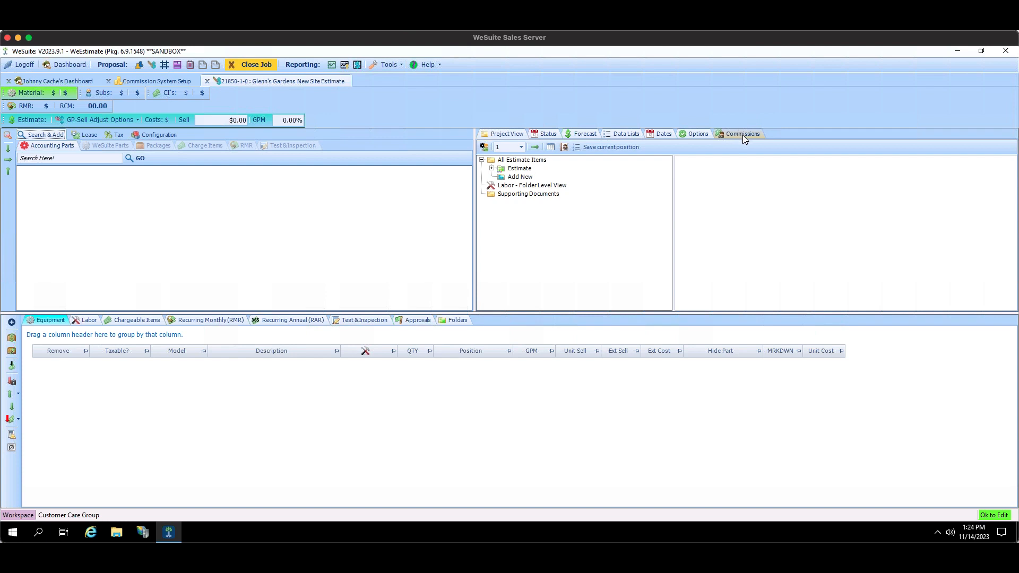
# Step: View the empty estimate's commissions, then search the accounting parts for camera and expand the ADVANCED TECHNOLOGY VIDEO results
pyautogui.click(744, 135)
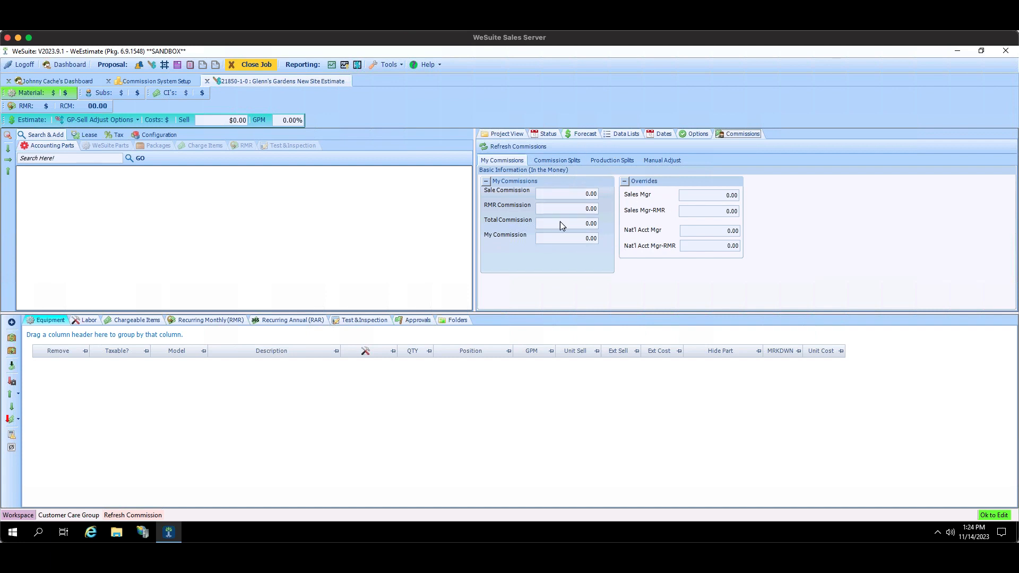
pyautogui.click(101, 162)
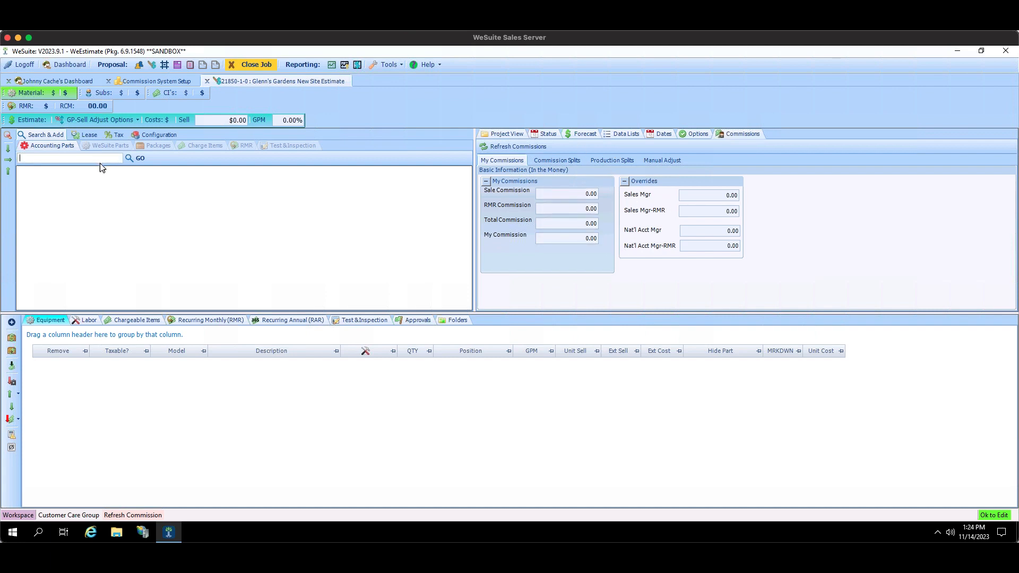
pyautogui.write('camera')
pyautogui.press('Return')
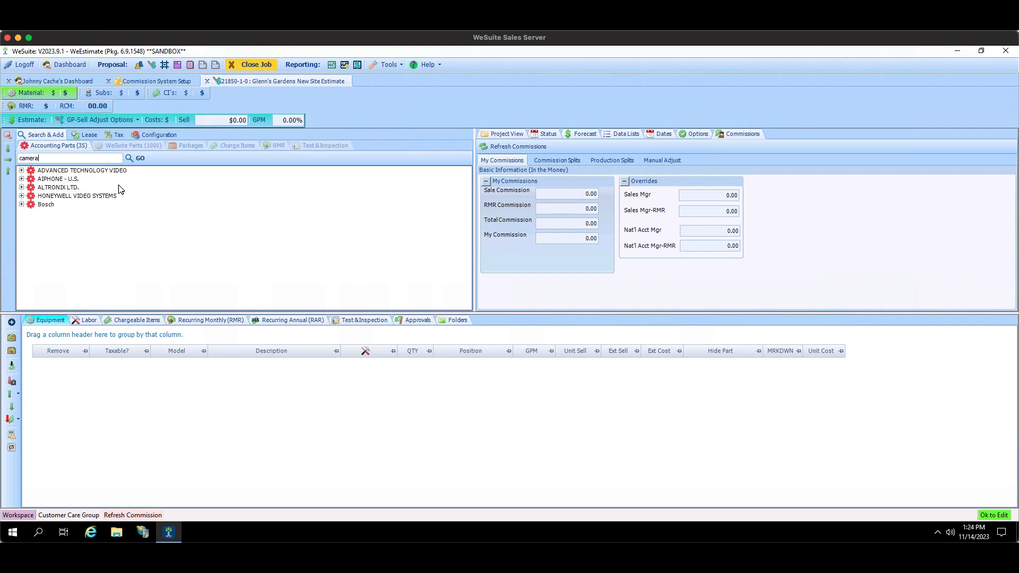
pyautogui.click(26, 172)
pyautogui.click(25, 173)
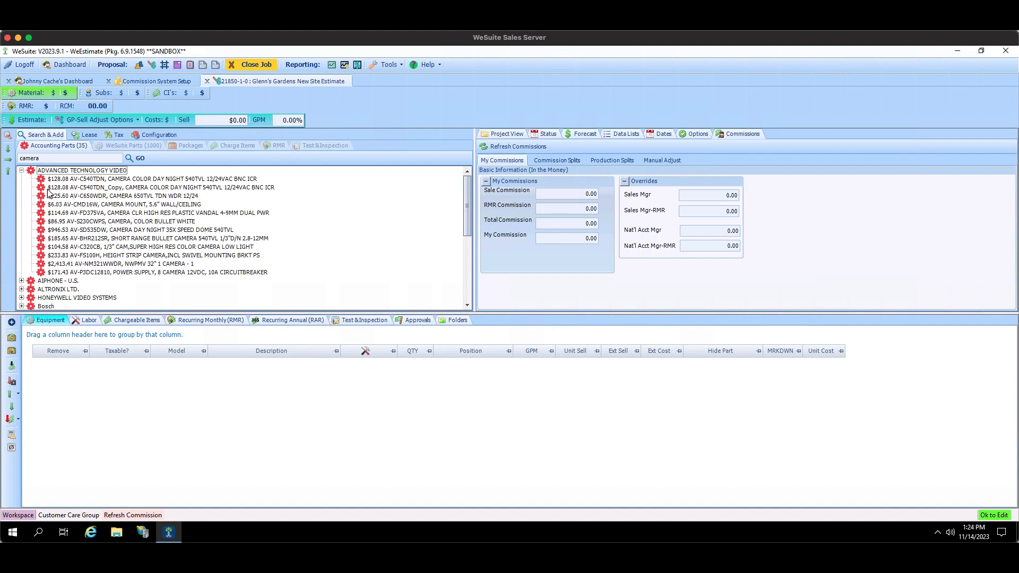
# Step: Add the AV-C650WDR camera to the Estimate folder in the project view and set its quantity to 10
pyautogui.click(555, 133)
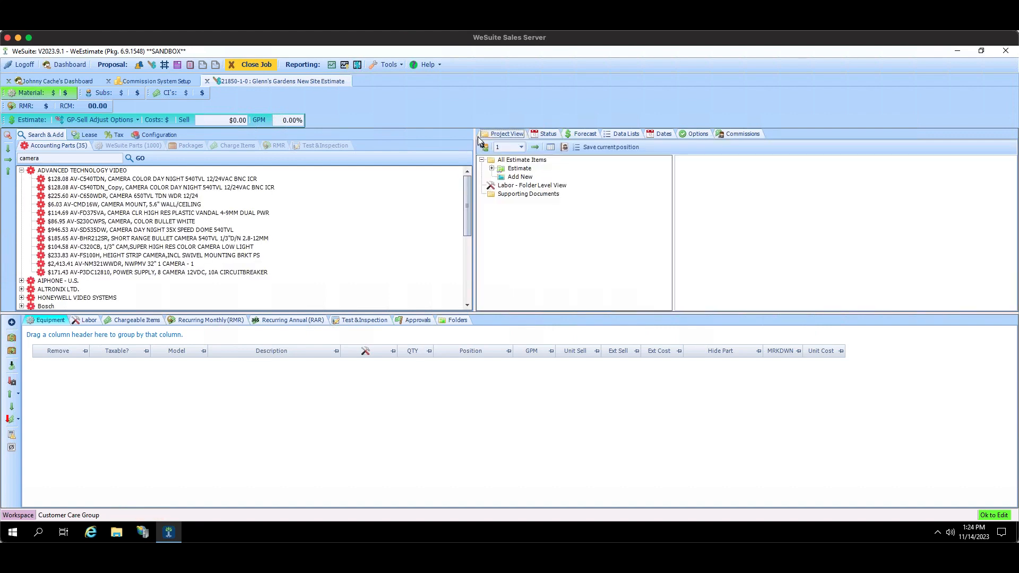
pyautogui.moveTo(80, 198); pyautogui.dragTo(511, 173)
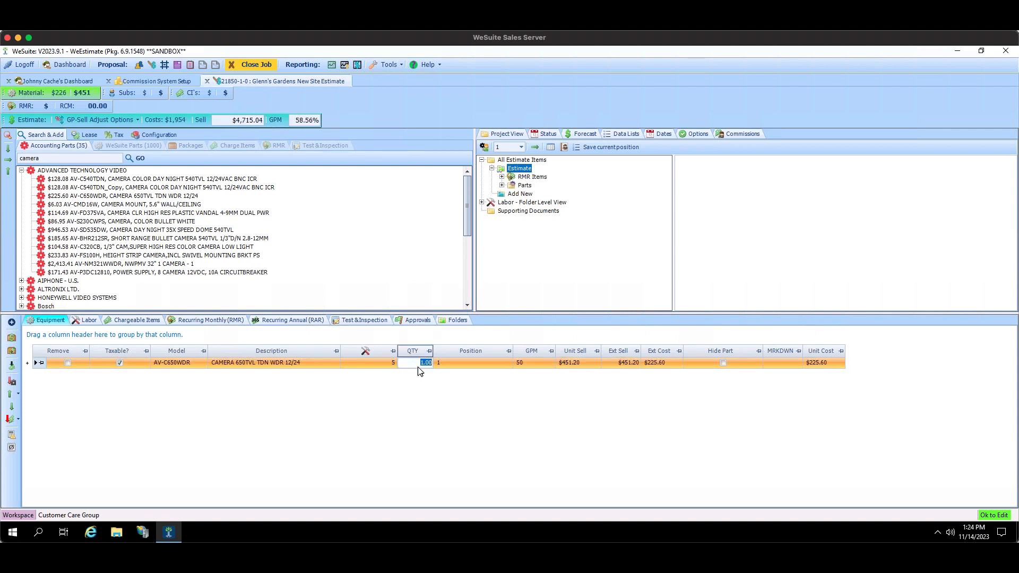
pyautogui.write('10')
pyautogui.press('Tab')
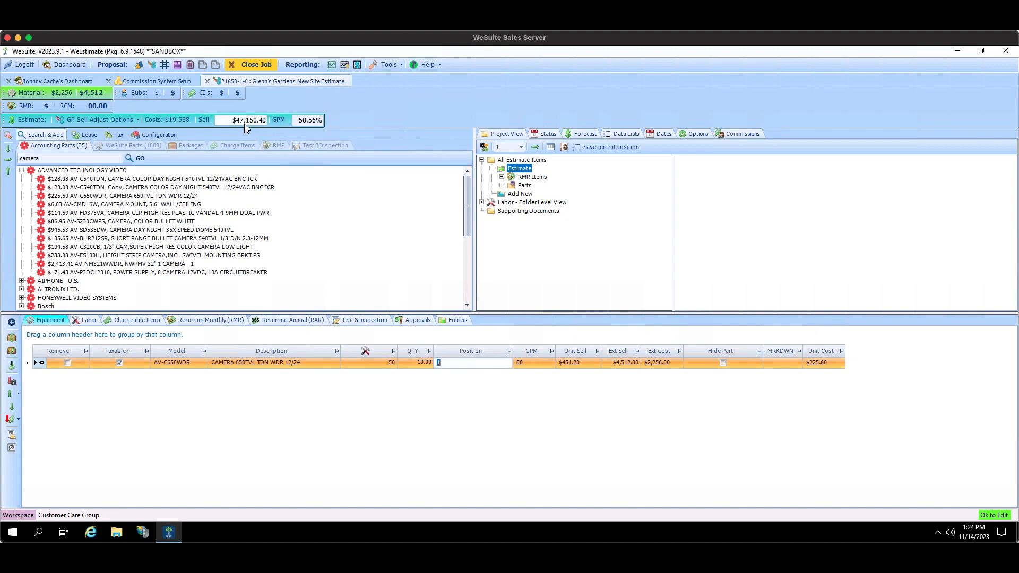
# Step: Refresh the estimate's commissions, review the calculated amounts, and close the estimate
pyautogui.click(744, 135)
pyautogui.click(534, 148)
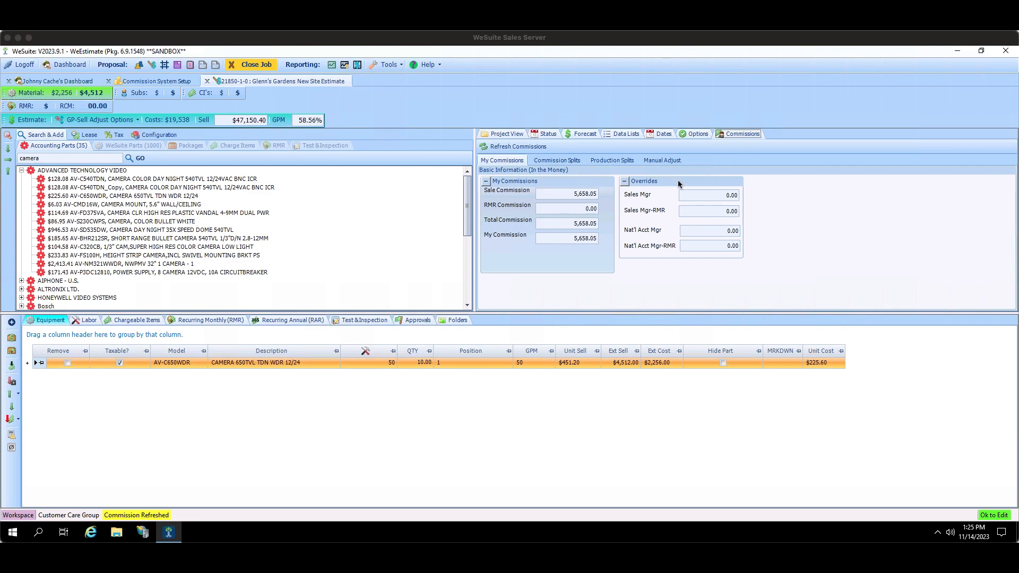
pyautogui.click(207, 81)
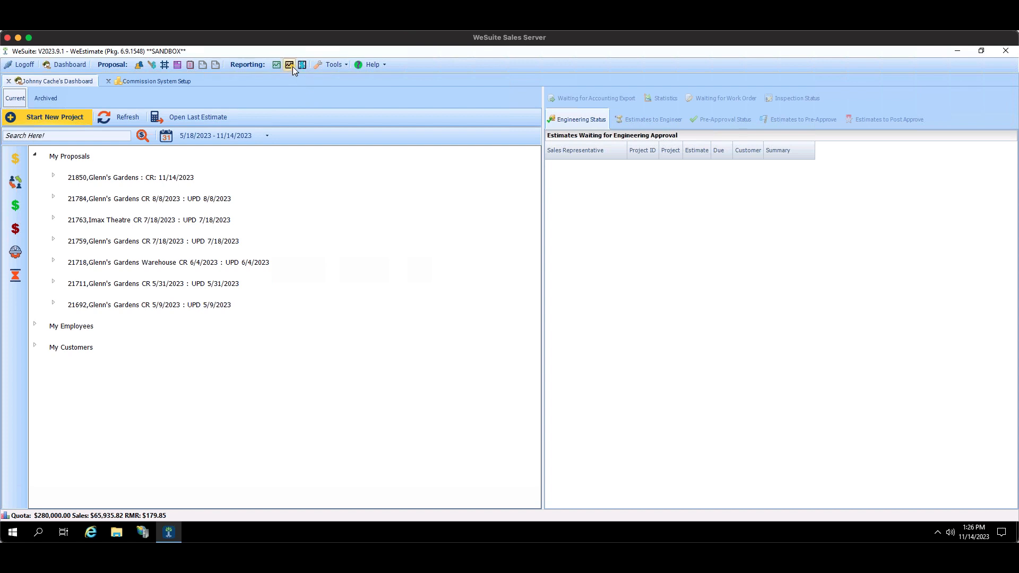
# Step: Open the Commission Universal Report Grid and include Won, Lost and Void jobs plus quarters Q1, Q2 and Q3
pyautogui.click(291, 65)
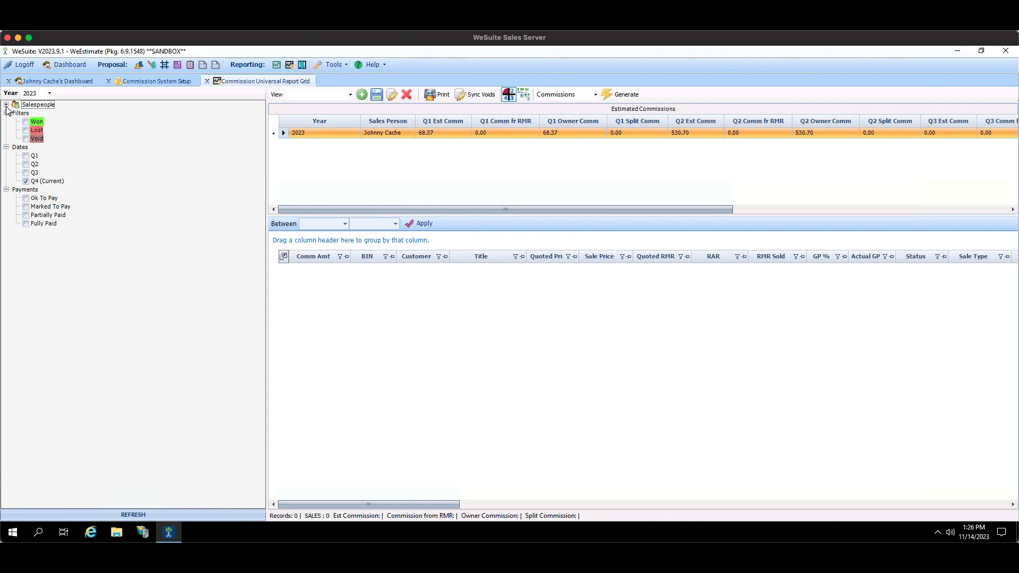
pyautogui.click(25, 122)
pyautogui.click(26, 130)
pyautogui.click(26, 139)
pyautogui.click(26, 155)
pyautogui.click(26, 164)
pyautogui.click(26, 172)
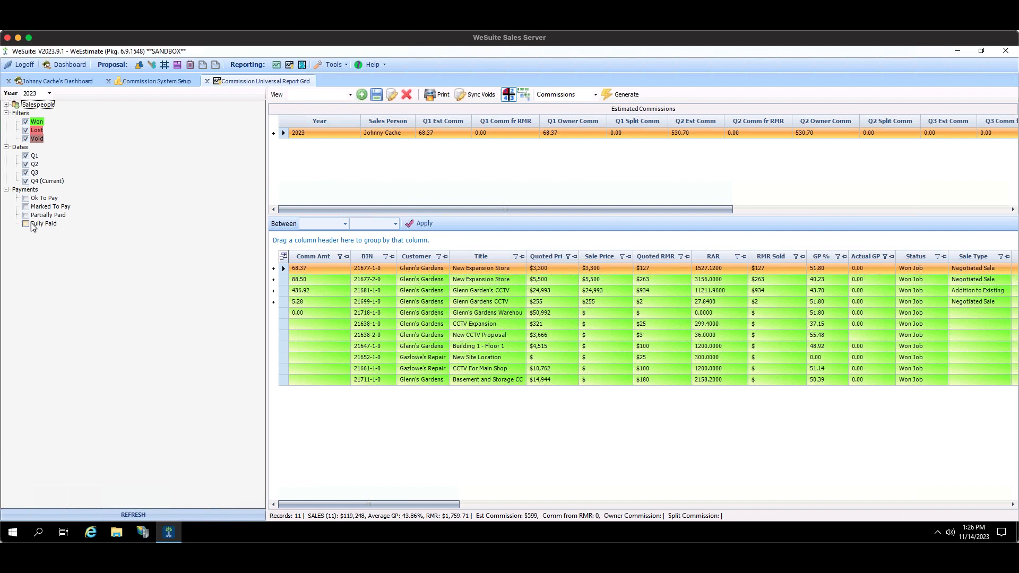
# Step: Include both salespeople of the White Plains office in the New York region in the commission report
pyautogui.click(6, 104)
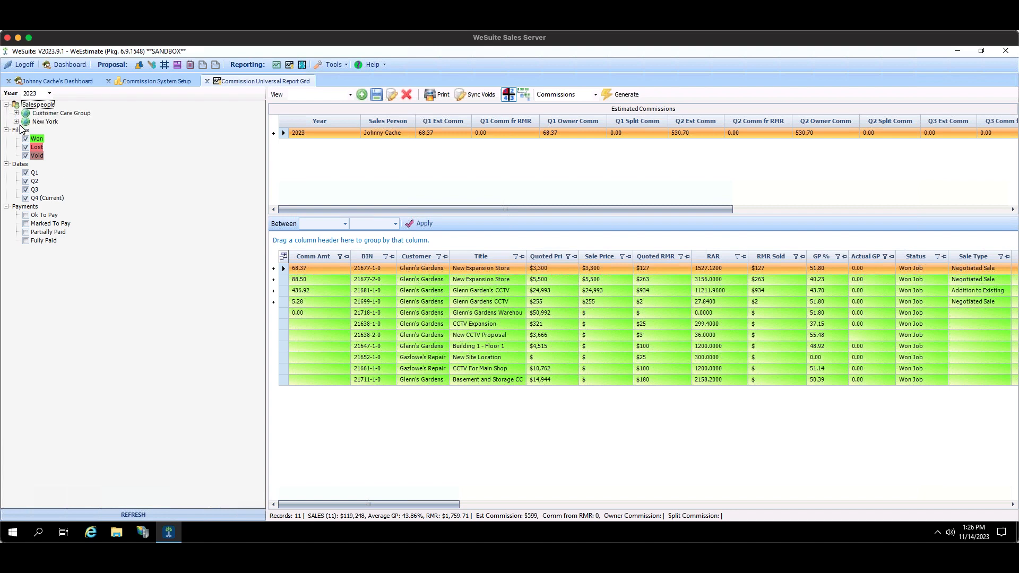
pyautogui.click(16, 122)
pyautogui.click(27, 135)
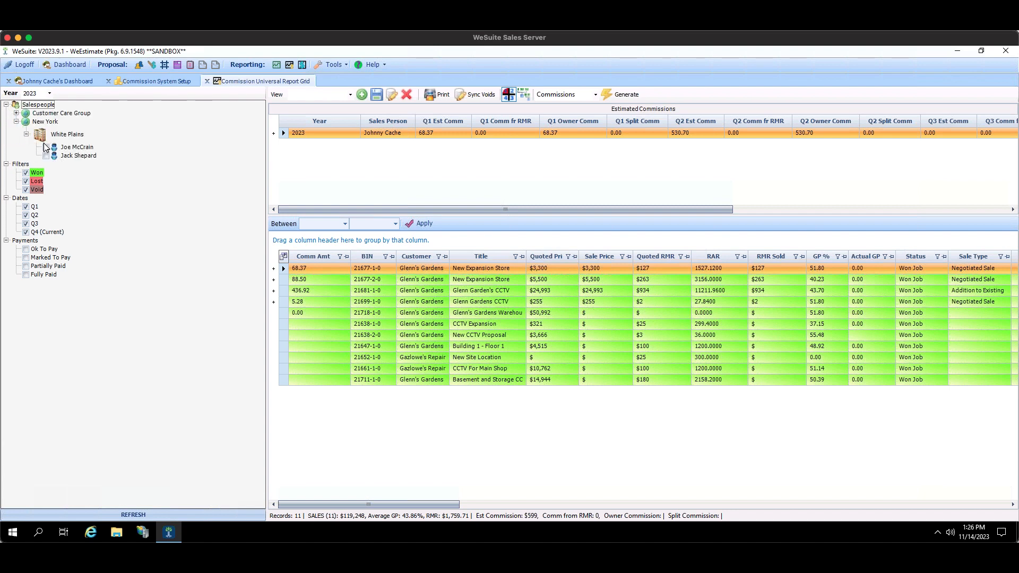
pyautogui.click(46, 148)
pyautogui.click(46, 156)
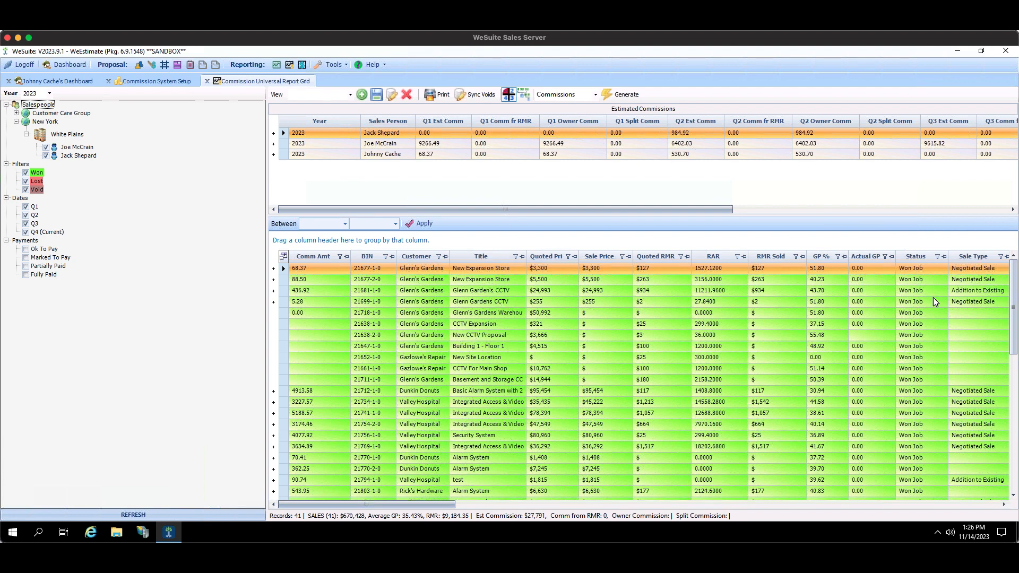
# Step: Examine the report's job rows and expand the first New Expansion Store job to inspect its split percentage and commission details
pyautogui.moveTo(1014, 275)
pyautogui.mouseDown()
pyautogui.moveTo(1014, 402)
pyautogui.moveTo(1015, 269)
pyautogui.mouseUp()
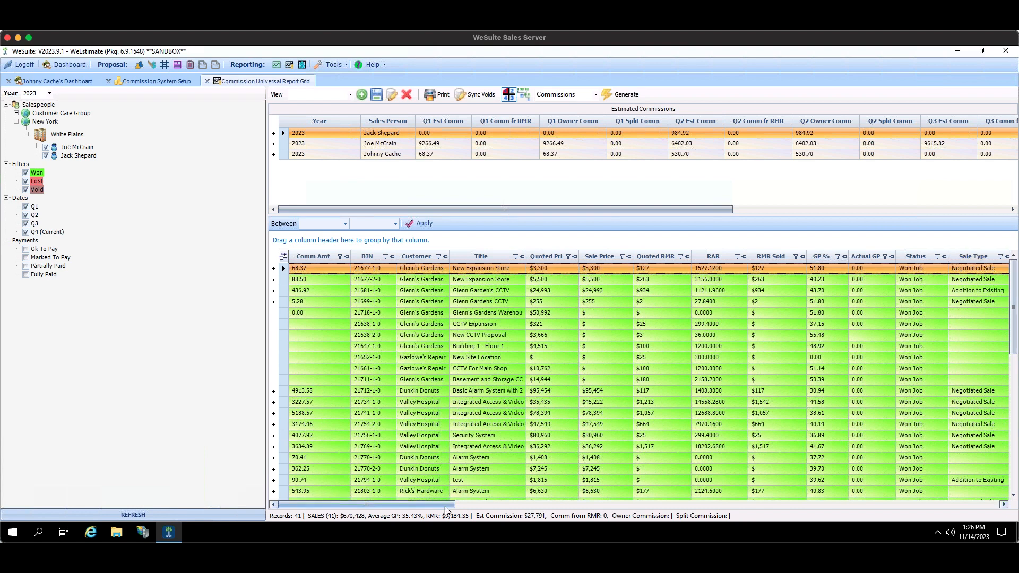
pyautogui.moveTo(445, 506); pyautogui.dragTo(431, 476)
pyautogui.click(430, 478)
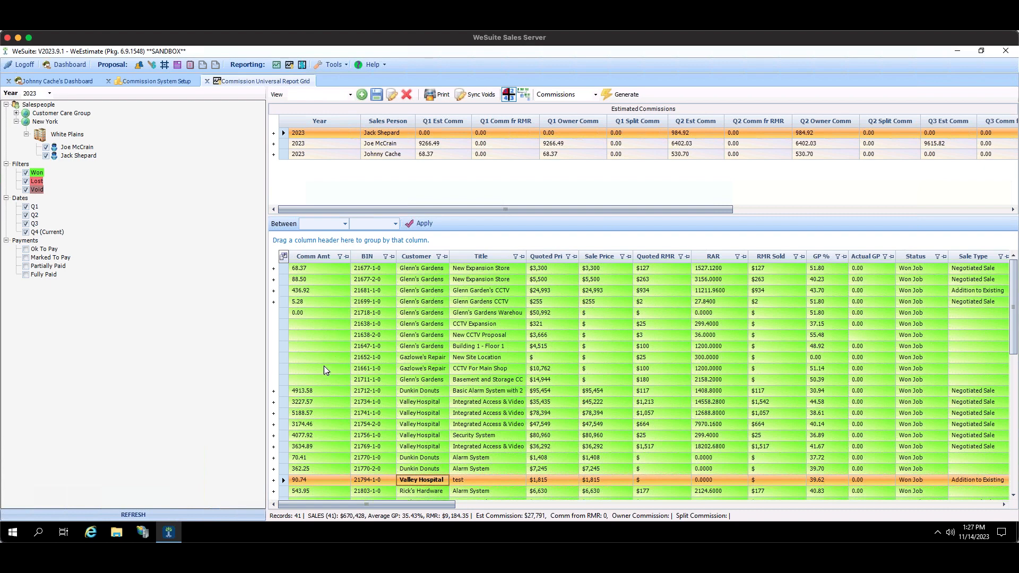
pyautogui.click(274, 269)
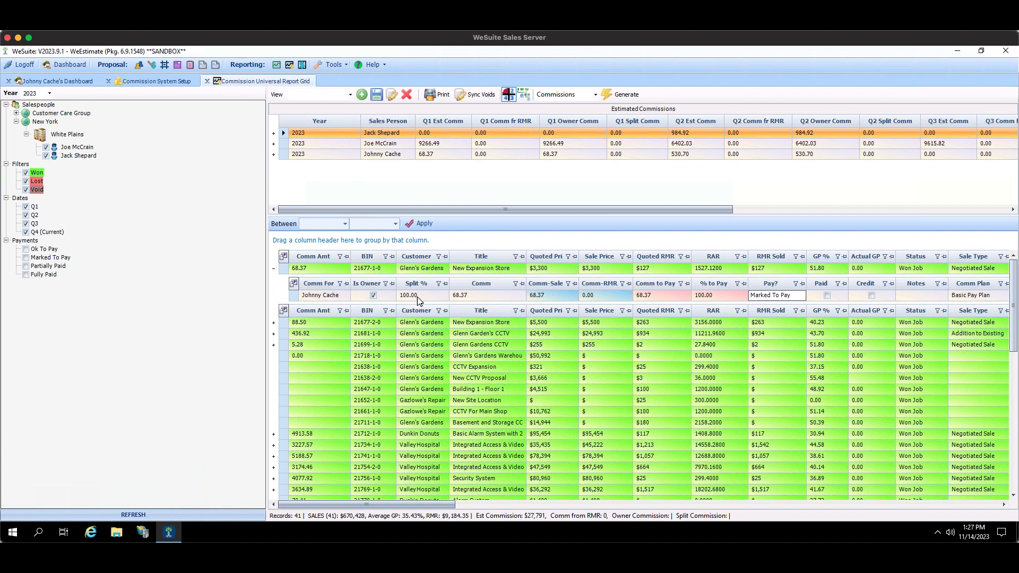
pyautogui.click(274, 269)
pyautogui.click(274, 269)
pyautogui.click(412, 293)
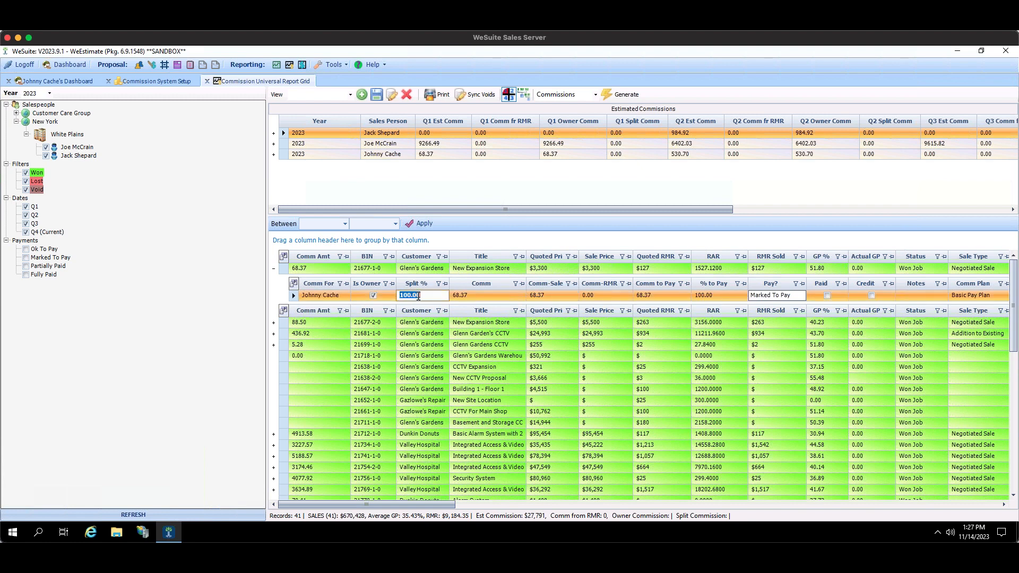
pyautogui.click(485, 295)
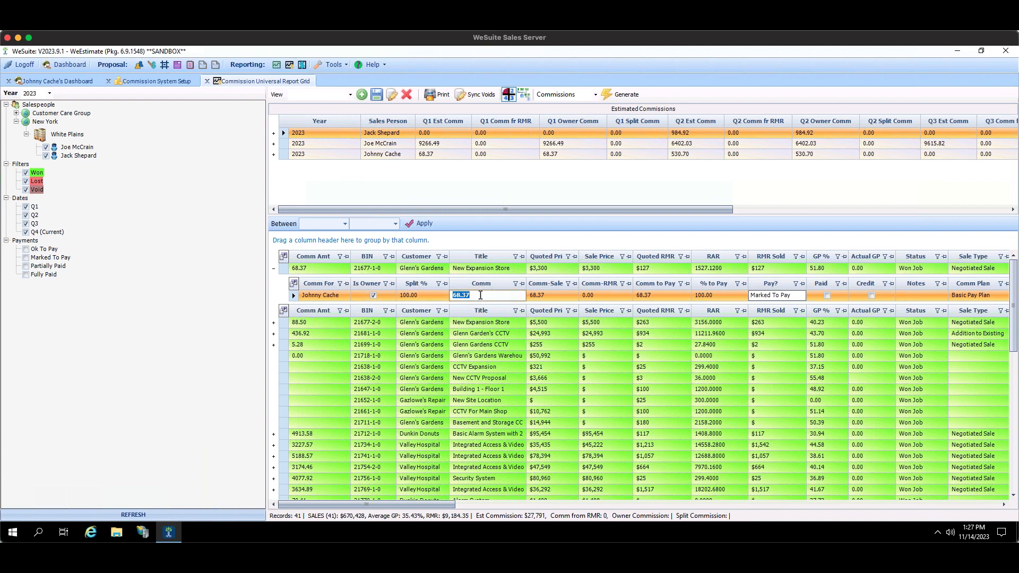
# Step: Flag the expanded New Expansion Store commission as paid, trying the Ok To Pay status before returning it to Marked To Pay
pyautogui.click(565, 295)
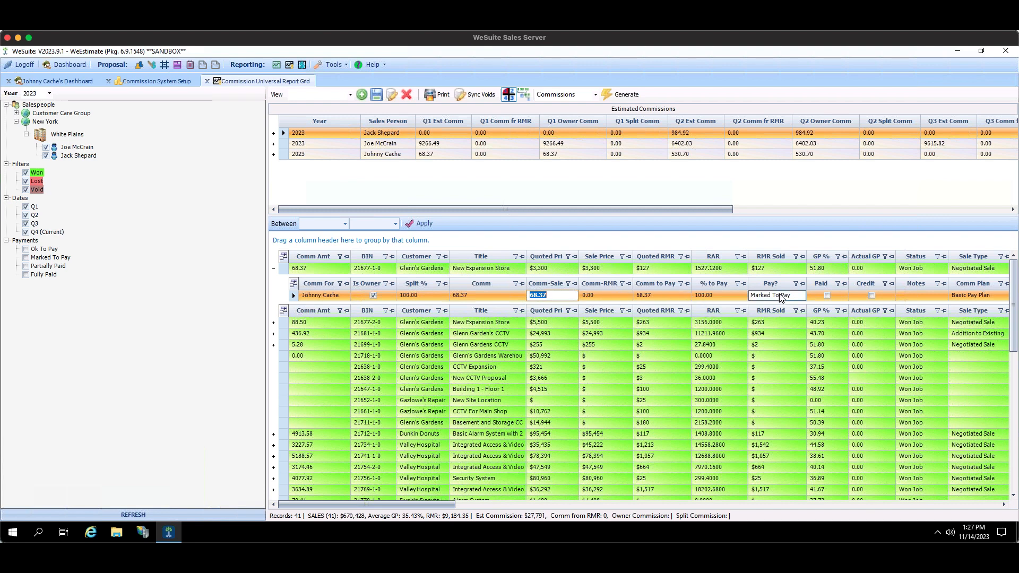
pyautogui.click(827, 296)
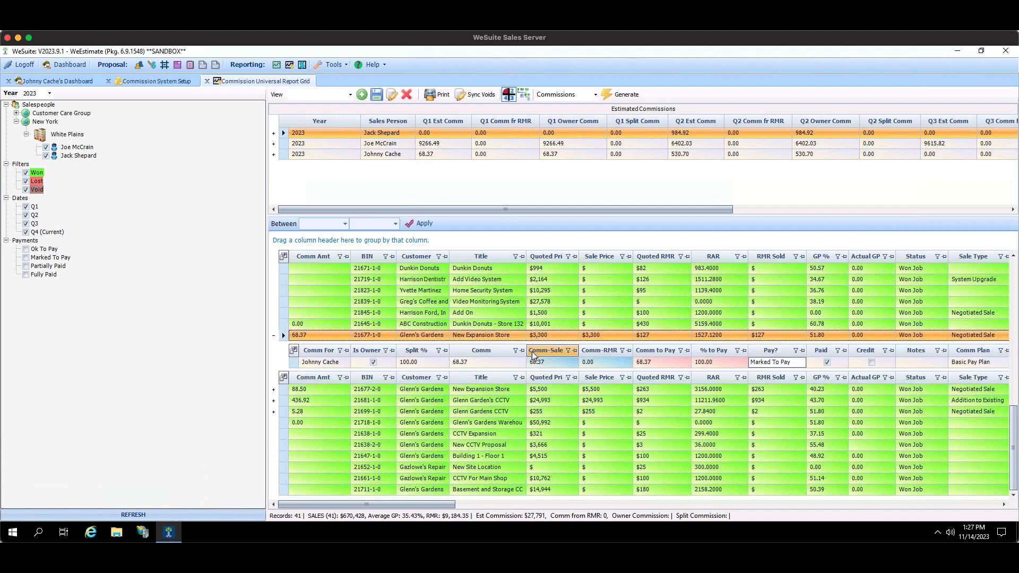
pyautogui.click(787, 362)
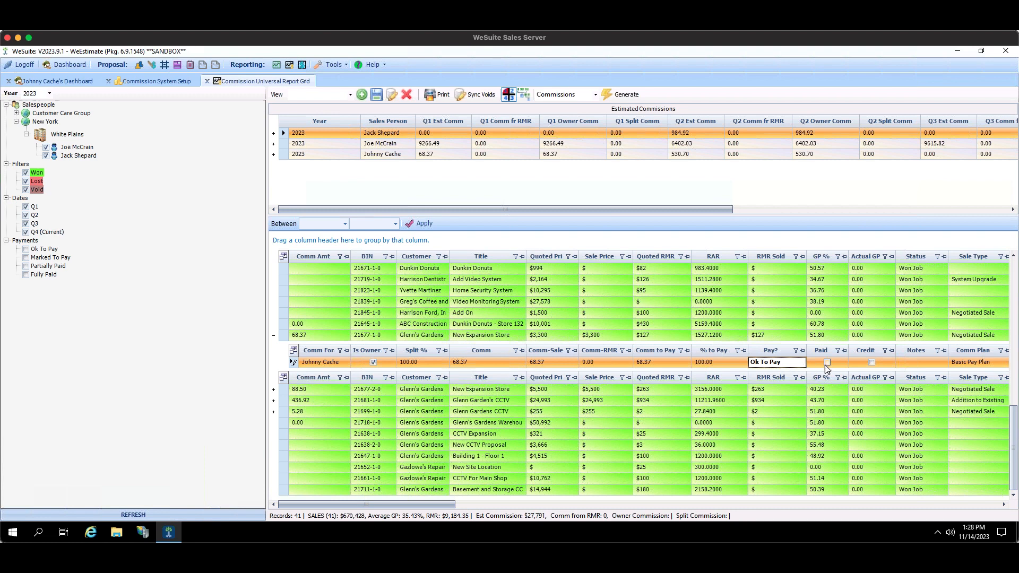
pyautogui.click(826, 365)
pyautogui.click(801, 364)
pyautogui.click(829, 364)
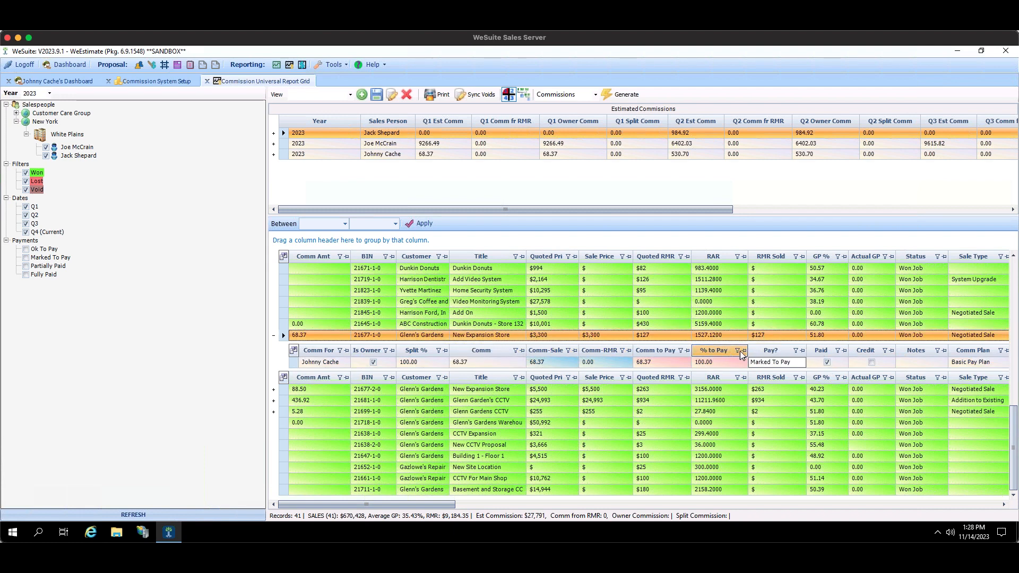
# Step: Add a note to the New Expansion Store commission stating that the salesperson was paid
pyautogui.click(909, 361)
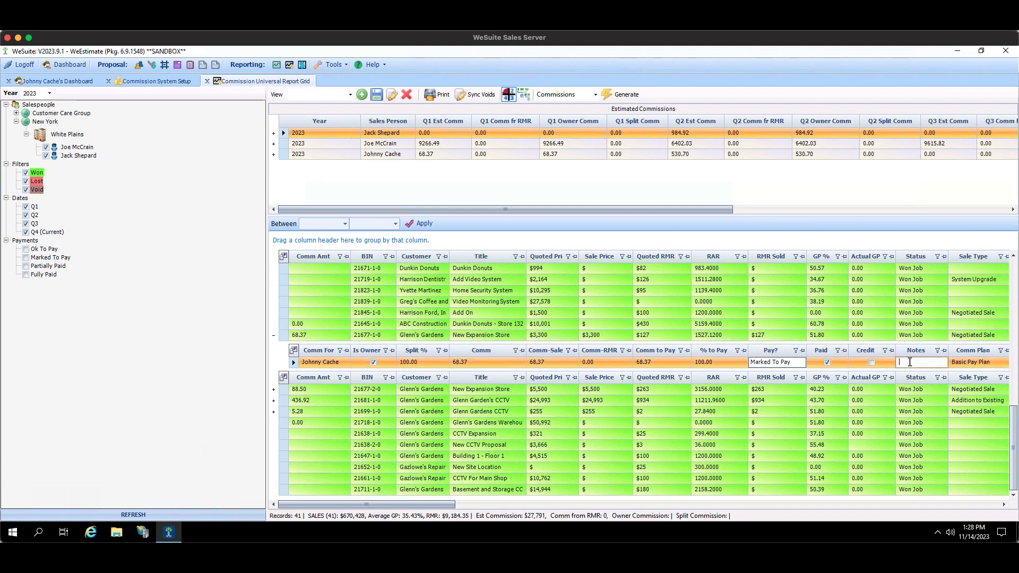
pyautogui.write('Paid John')
pyautogui.press('Tab')
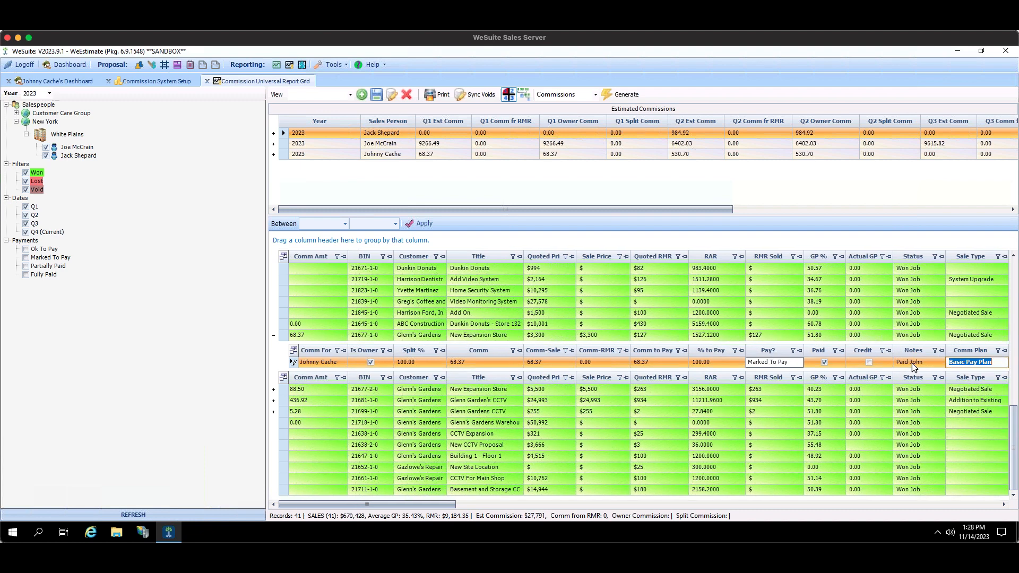
# Step: Examine the commission's plan, pay description and status date columns, and bring up the job grid's Excel export option
pyautogui.moveTo(454, 506); pyautogui.dragTo(505, 505)
pyautogui.moveTo(567, 509); pyautogui.dragTo(573, 506)
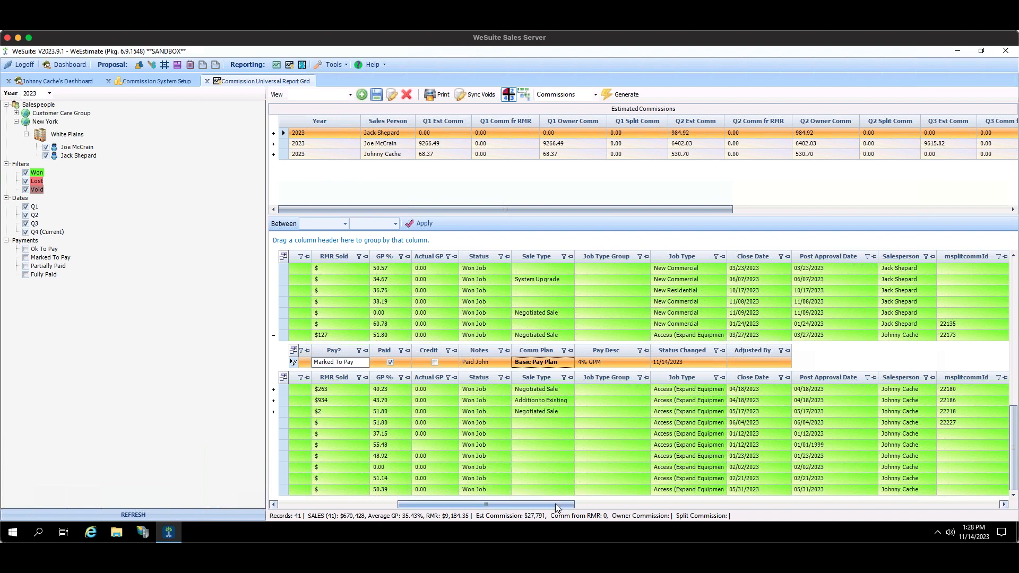
pyautogui.moveTo(556, 505); pyautogui.dragTo(389, 504)
pyautogui.rightClick(569, 269)
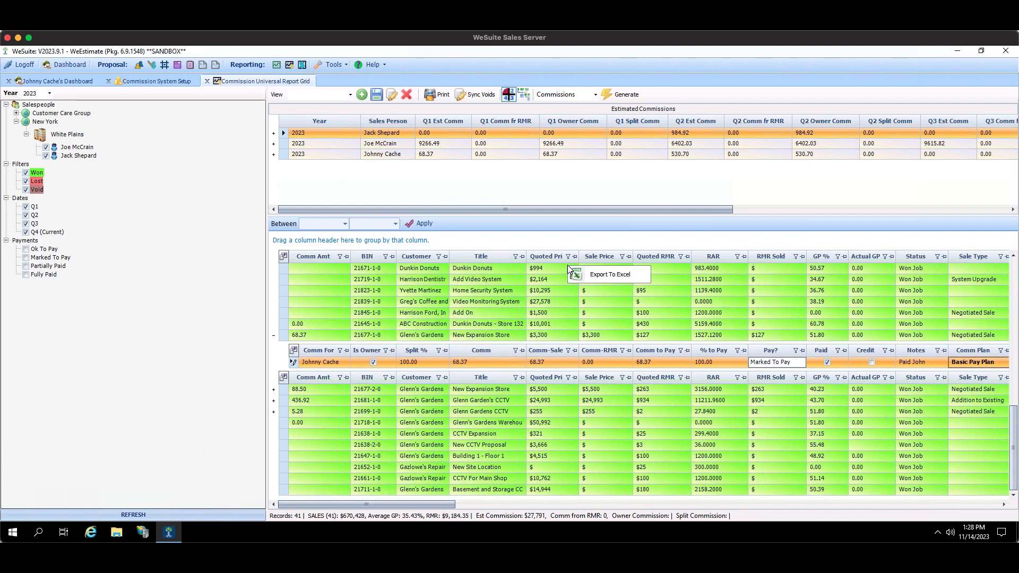